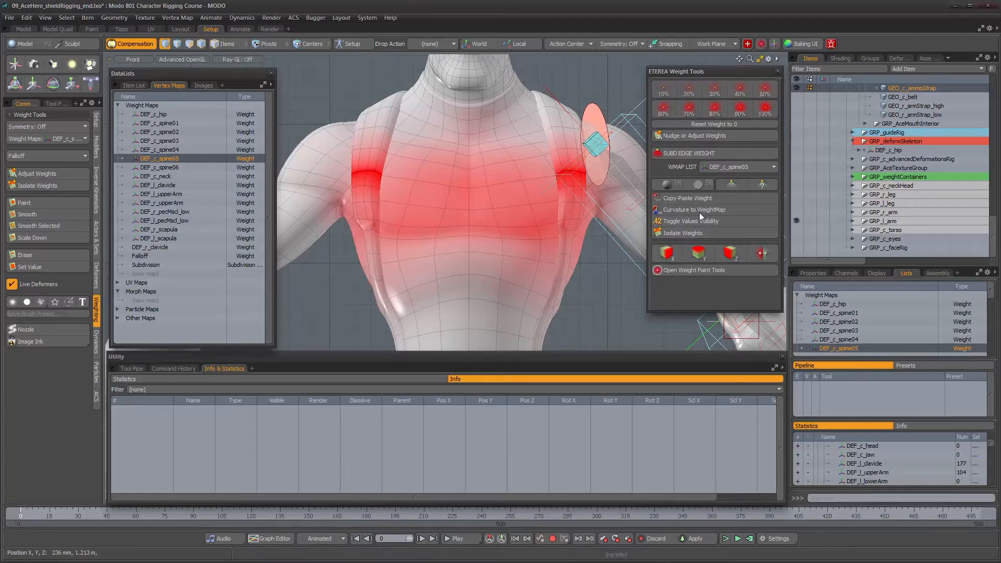
- Close the floating ETEREA Weight Tools window and switch to item selection mode
{"action": "left_click", "coordinate": [777, 71]}
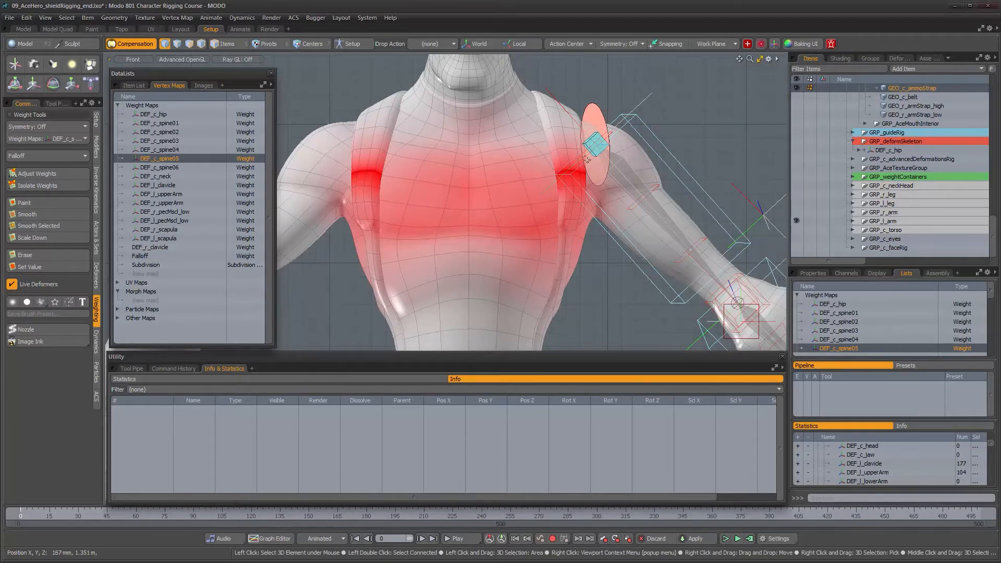
{"action": "scroll", "coordinate": [526, 204], "scroll_direction": "up", "scroll_amount": 3}
{"action": "scroll", "coordinate": [526, 203], "scroll_direction": "up", "scroll_amount": 2}
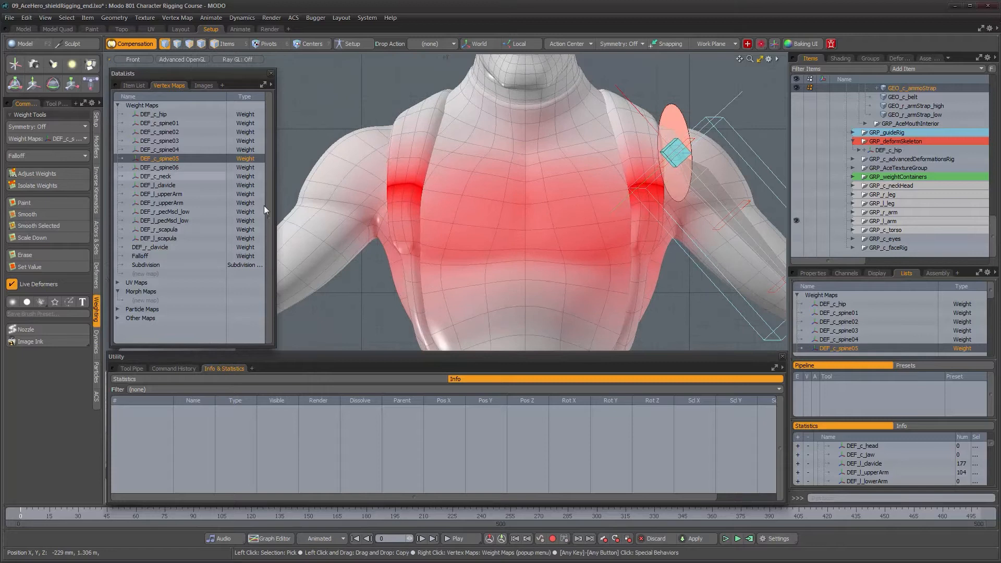
{"action": "scroll", "coordinate": [428, 188], "scroll_direction": "down", "scroll_amount": 1}
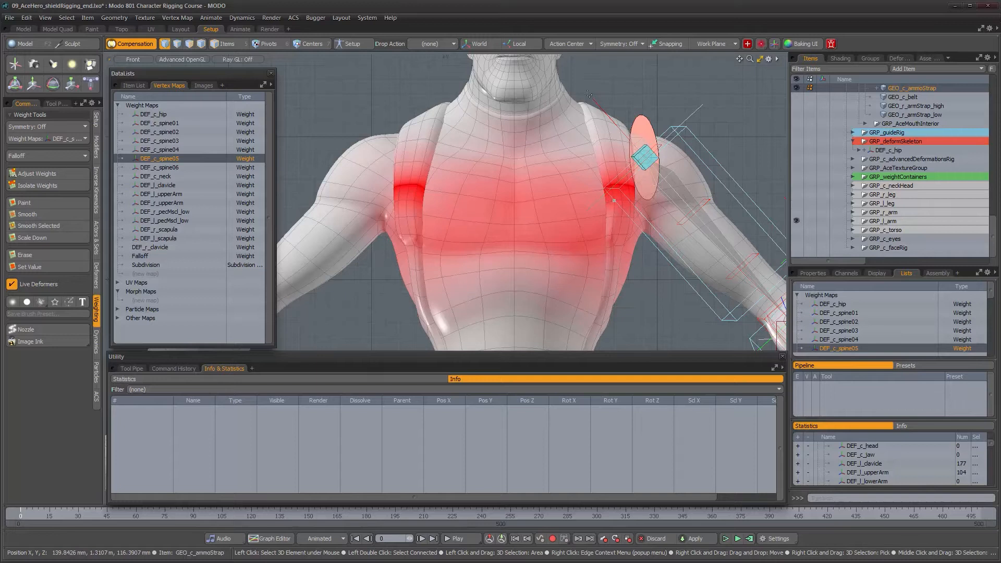
{"action": "key", "text": "5"}
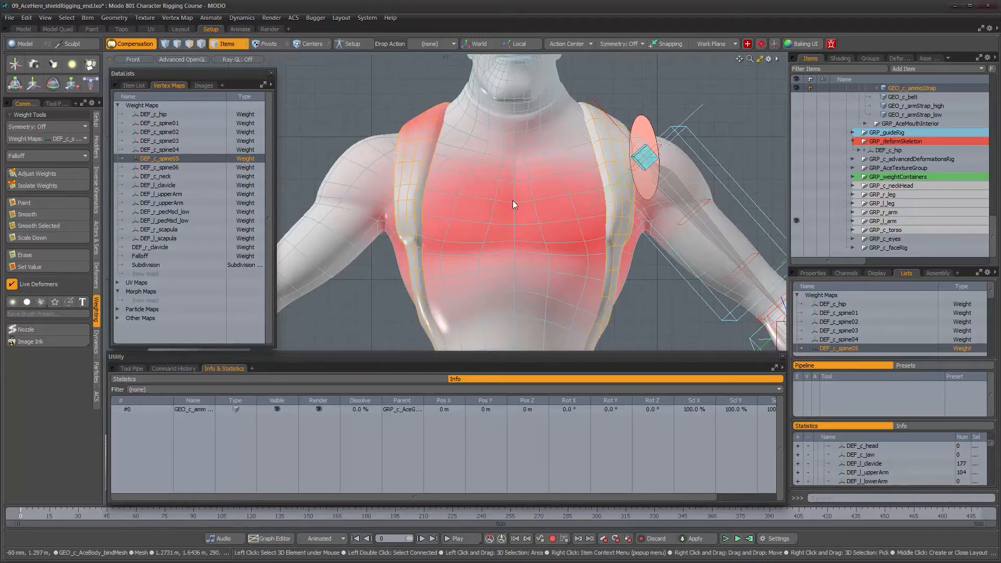
- Examine the DEF_c_spine06, DEF_r_clavicle and DEF_r_upperArm weight maps on the harness and body
{"action": "left_click", "coordinate": [173, 167]}
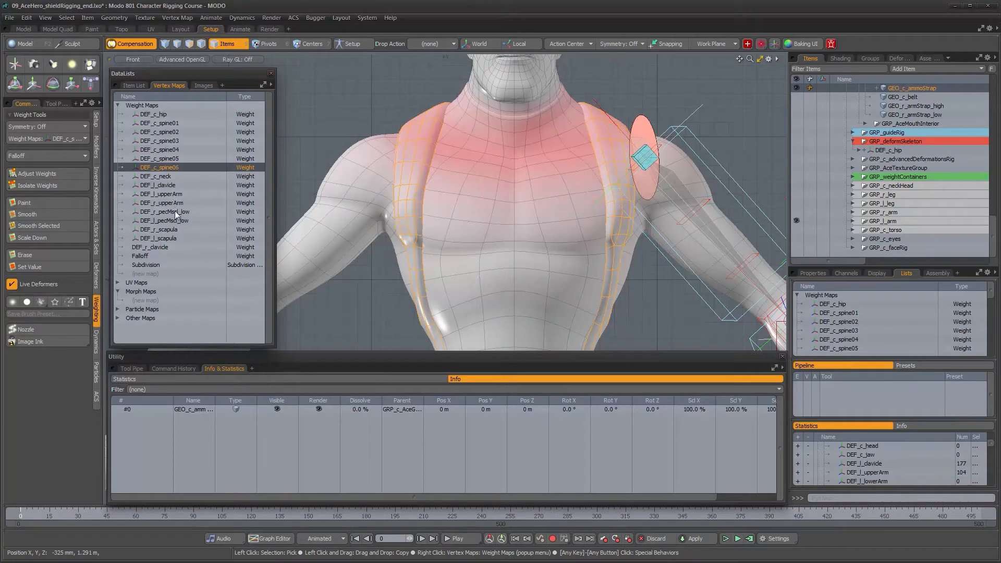
{"action": "left_click", "coordinate": [159, 247]}
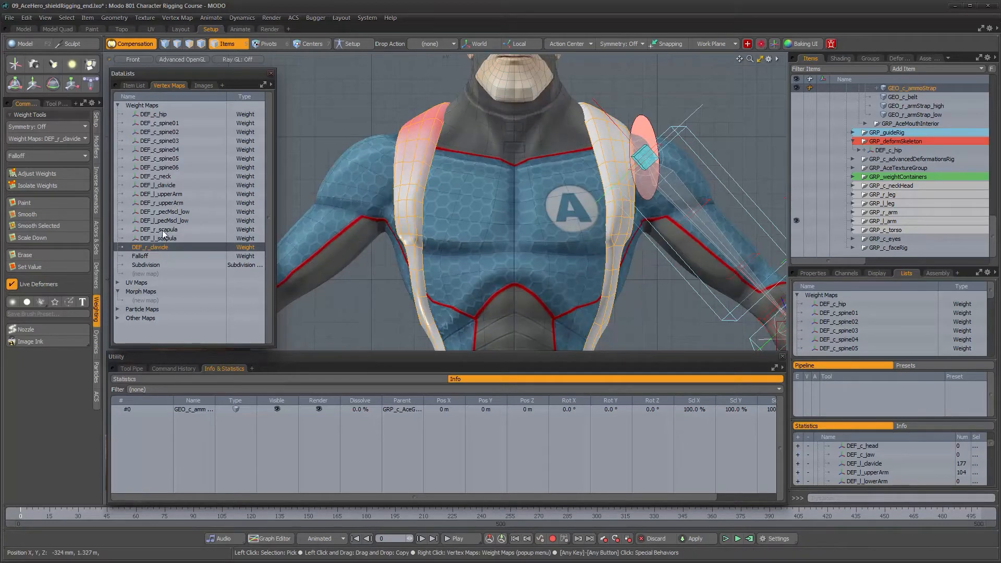
{"action": "left_click", "coordinate": [161, 203]}
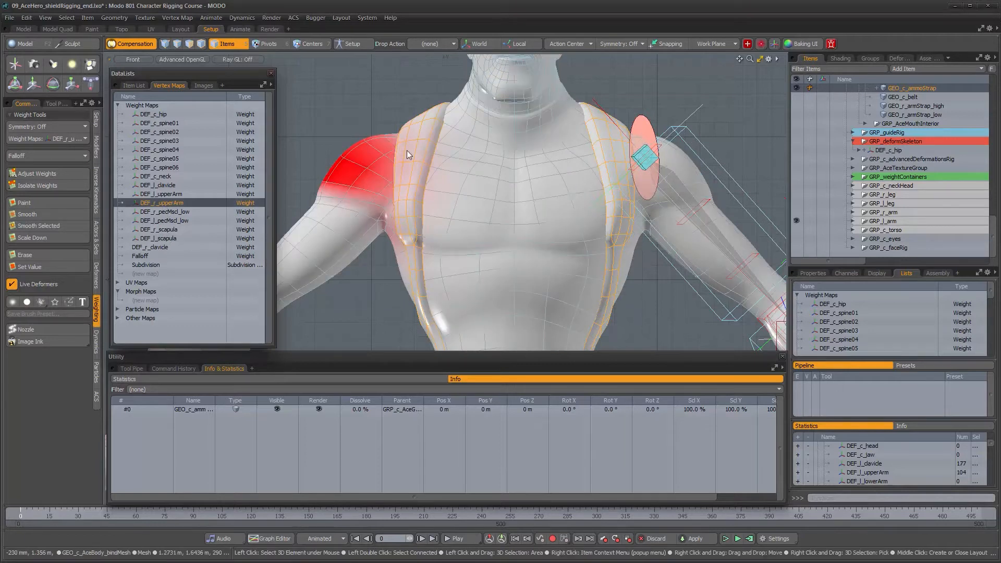
- Hide the GRP_l_arm group's rig controls and show the deformer list with more height
{"action": "right_click_drag", "start_coordinate": [594, 261], "coordinate": [550, 256], "text": "alt"}
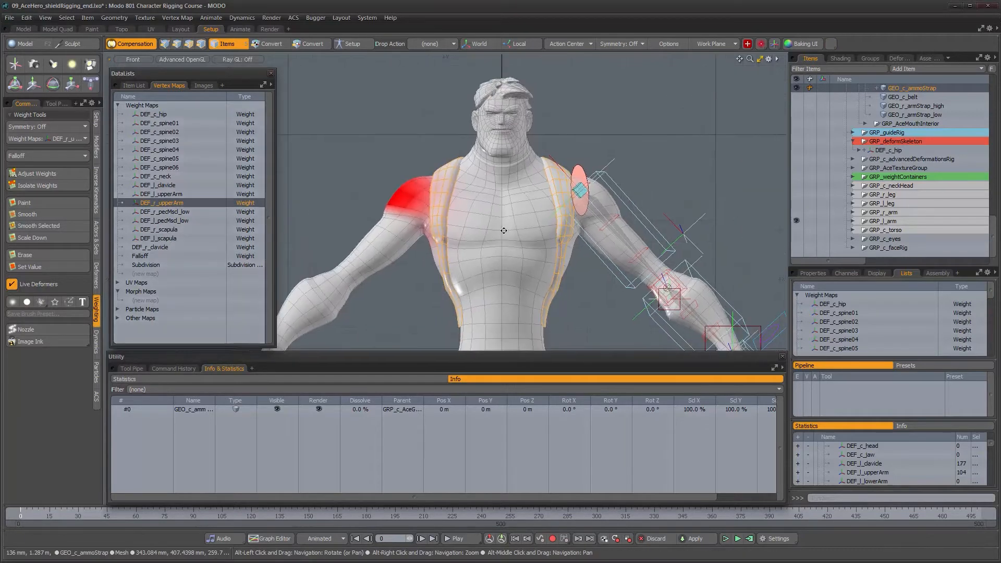
{"action": "left_click_drag", "start_coordinate": [537, 274], "coordinate": [474, 293], "text": "alt"}
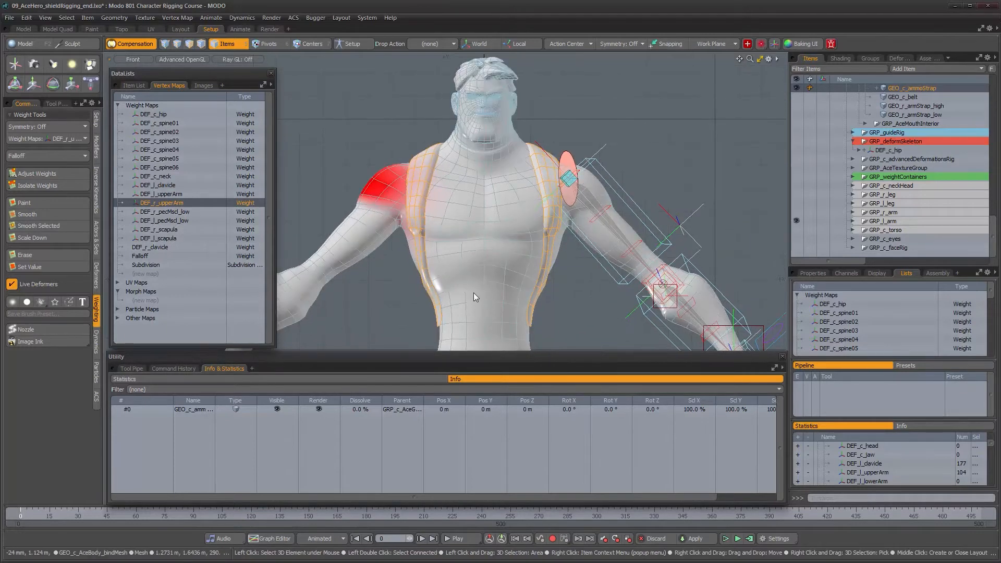
{"action": "right_click_drag", "start_coordinate": [594, 243], "coordinate": [550, 243], "text": "alt"}
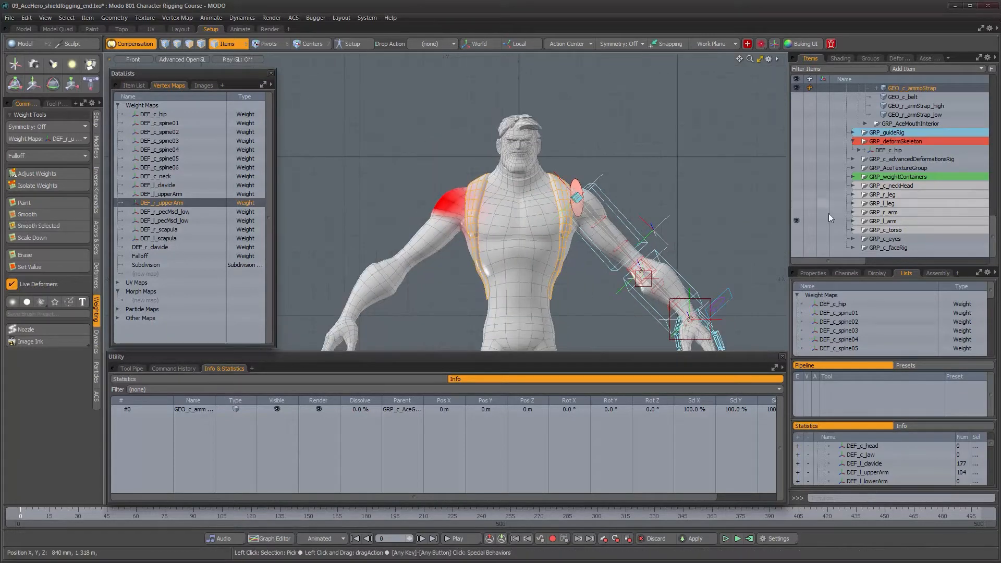
{"action": "left_click", "coordinate": [796, 220]}
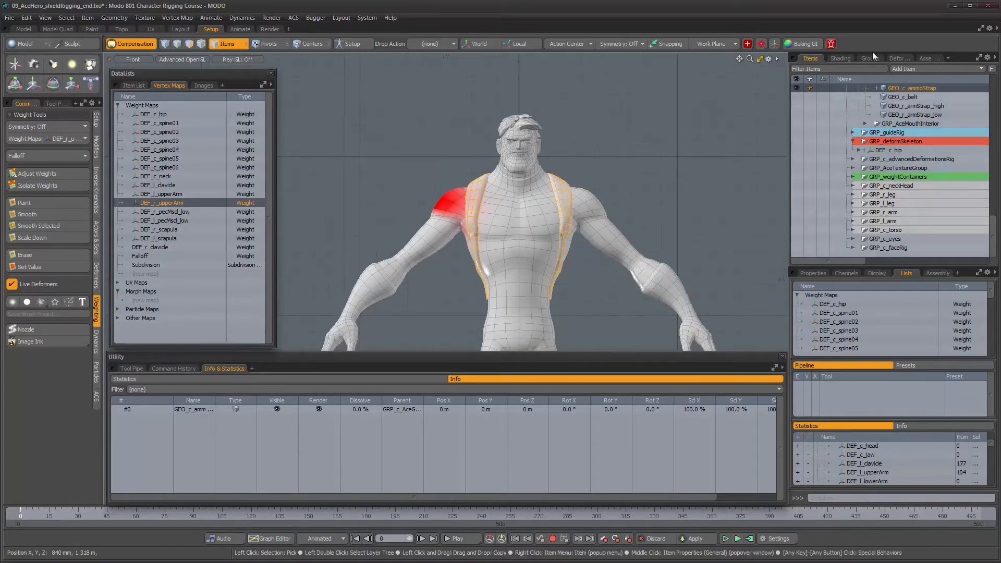
{"action": "left_click", "coordinate": [899, 58]}
{"action": "left_click_drag", "start_coordinate": [880, 265], "coordinate": [888, 348]}
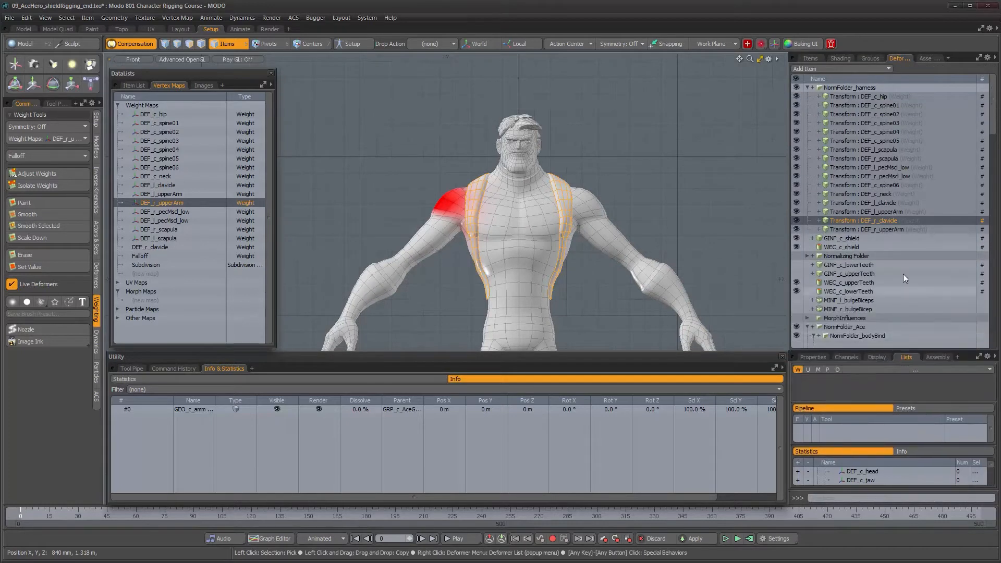
- Collapse the NormFolder_bodyBind, NormFolder_Ace and NormFolder_harness folders in the deformer list
{"action": "scroll", "coordinate": [902, 270], "scroll_direction": "down", "scroll_amount": 7}
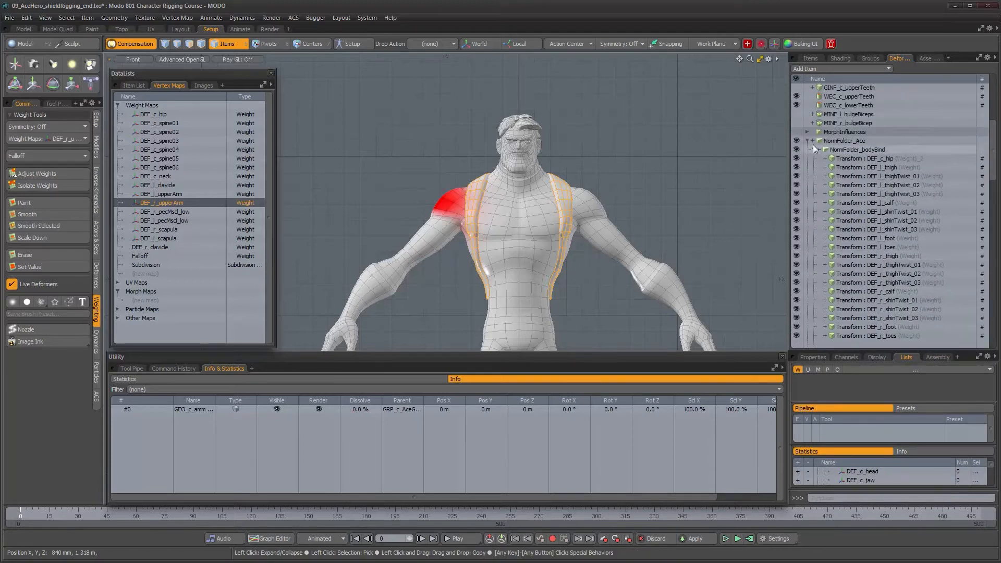
{"action": "left_click", "coordinate": [814, 151]}
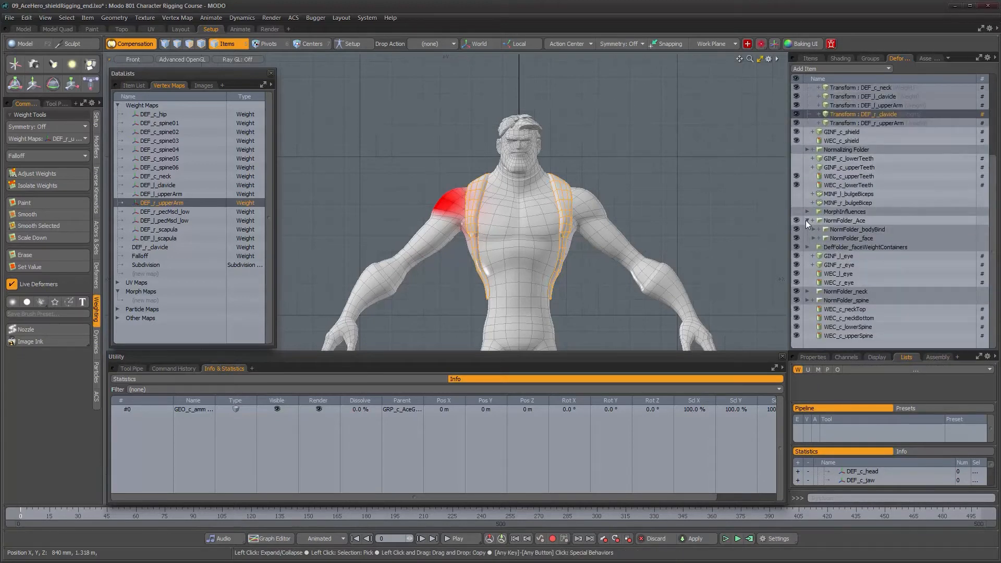
{"action": "left_click", "coordinate": [807, 219]}
{"action": "scroll", "coordinate": [902, 322], "scroll_direction": "up", "scroll_amount": 4}
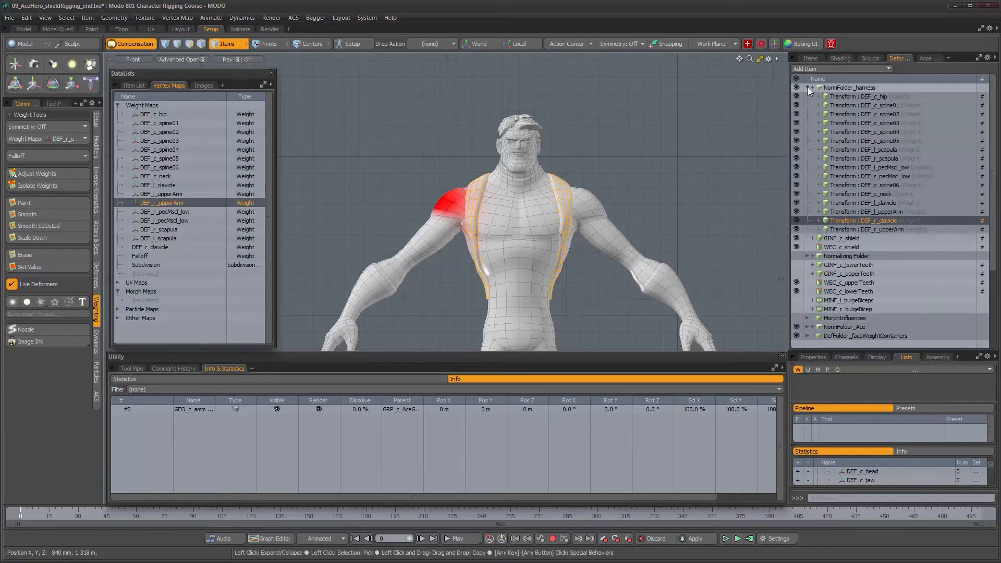
{"action": "left_click", "coordinate": [806, 88]}
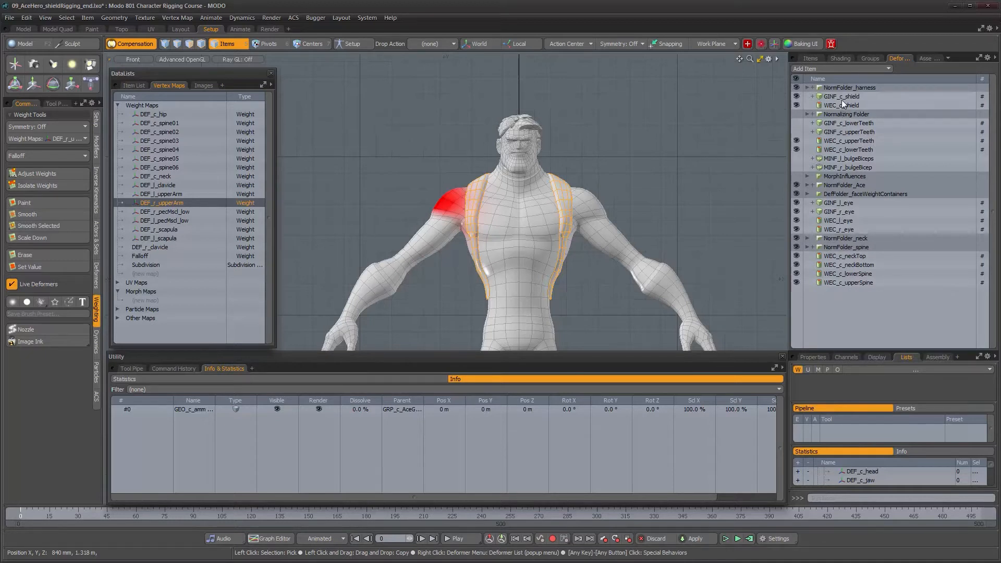
- Inspect the contents of DefFolder_faceWeightContainers and its influence areas on the character's face
{"action": "left_click", "coordinate": [842, 194]}
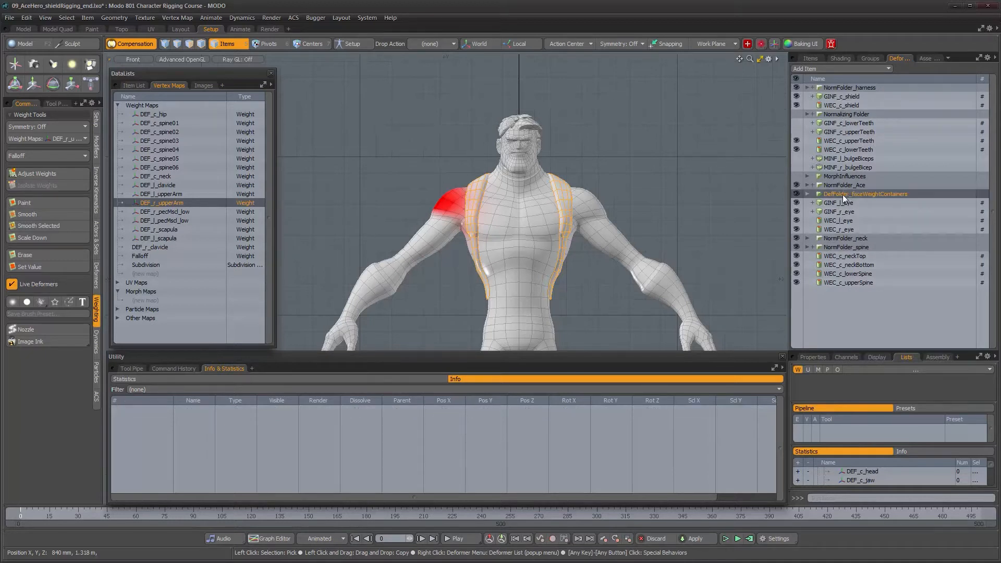
{"action": "left_click", "coordinate": [806, 193]}
{"action": "scroll", "coordinate": [848, 219], "scroll_direction": "down", "scroll_amount": 4}
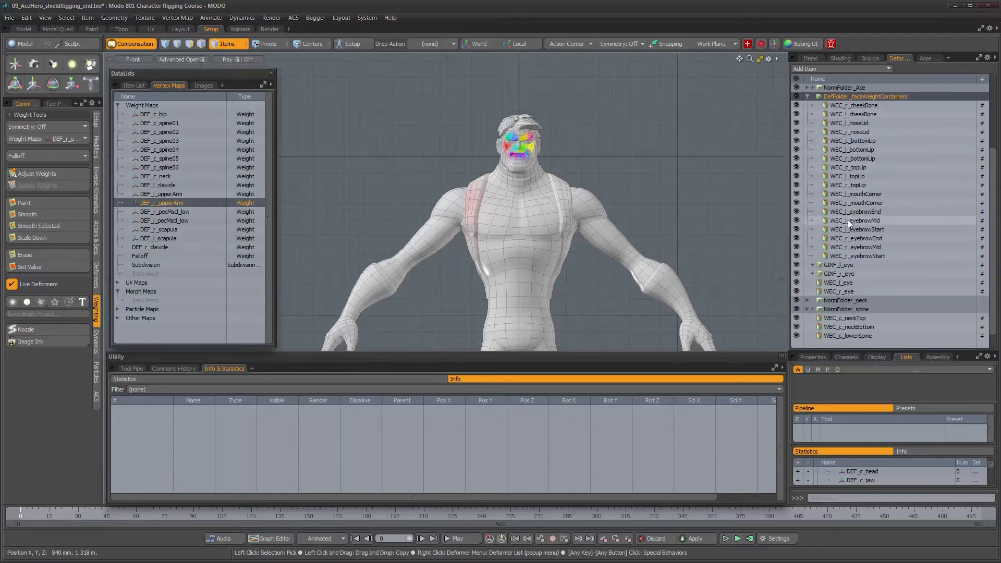
{"action": "scroll", "coordinate": [847, 219], "scroll_direction": "up", "scroll_amount": 2}
{"action": "left_click", "coordinate": [808, 150]}
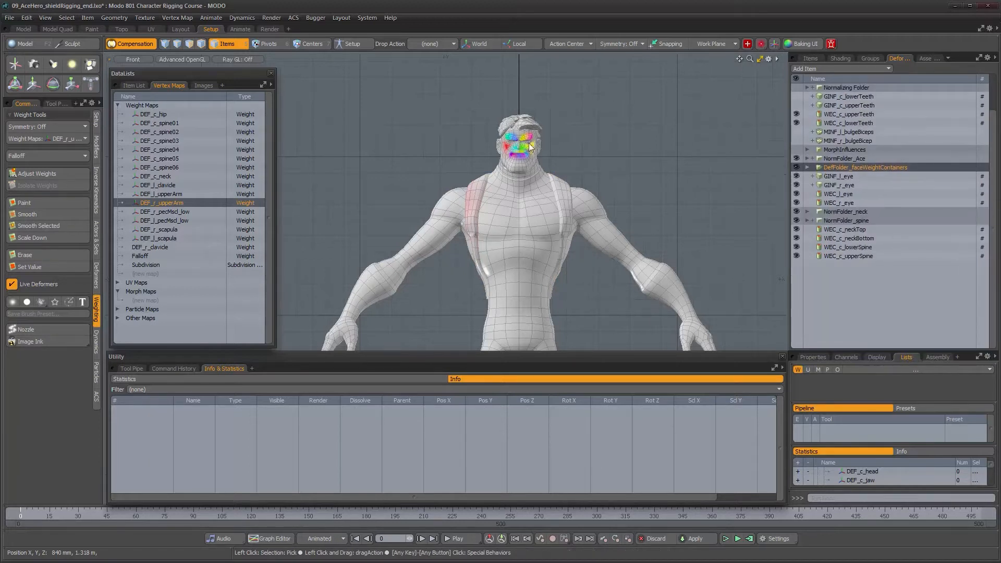
{"action": "right_click_drag", "start_coordinate": [556, 174], "coordinate": [582, 192], "text": "alt"}
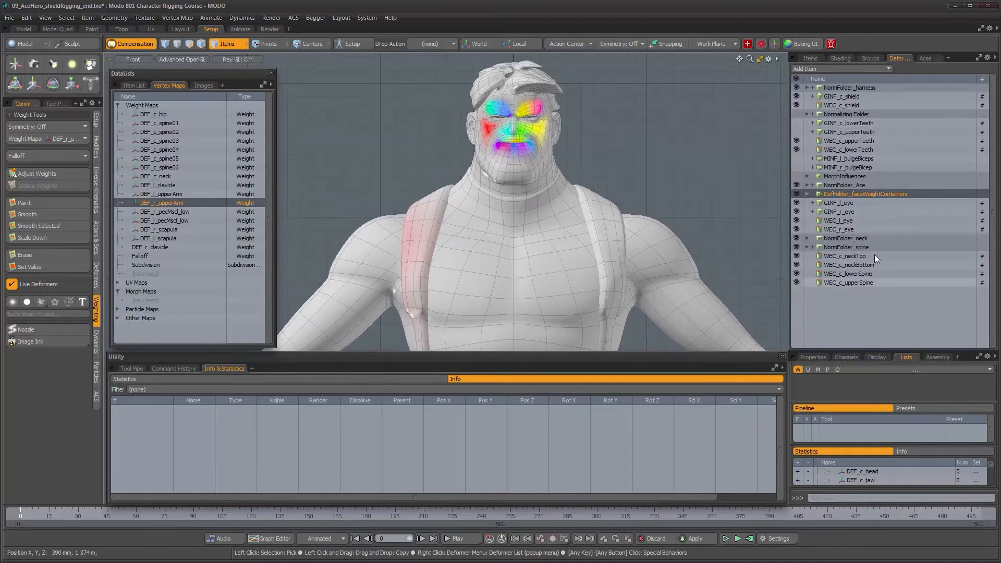
- Add a deform folder named DefFolder_otherWeightContainers and place it directly below DefFolder_faceWeightContainers
{"action": "left_click", "coordinate": [835, 70]}
{"action": "left_click", "coordinate": [898, 72]}
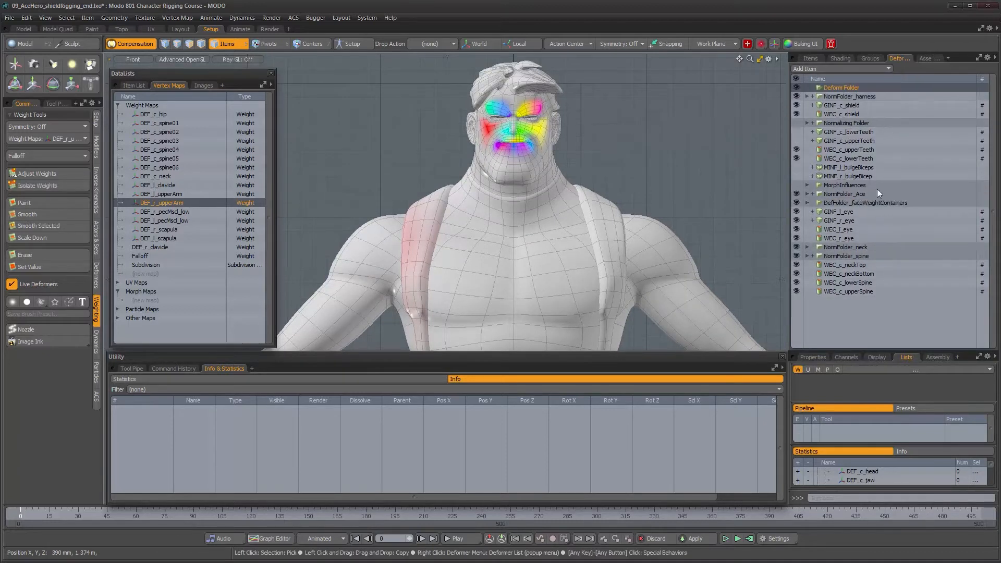
{"action": "double_click", "coordinate": [854, 91]}
{"action": "type", "text": "DefF"}
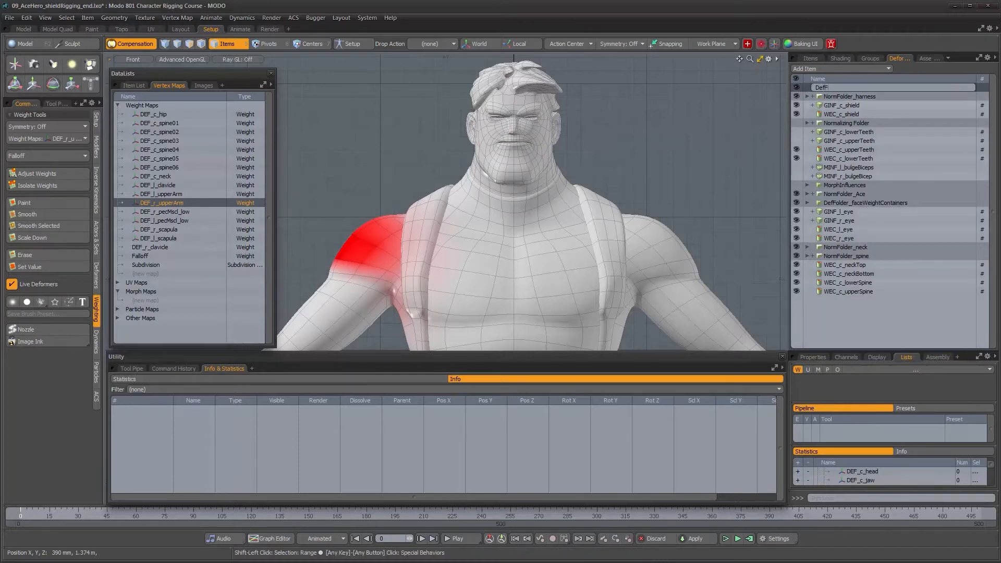
{"action": "type", "text": "_ther"}
{"action": "type", "text": "other"}
{"action": "type", "text": "iners"}
{"action": "key", "text": "Return"}
{"action": "left_click_drag", "start_coordinate": [853, 89], "coordinate": [846, 205]}
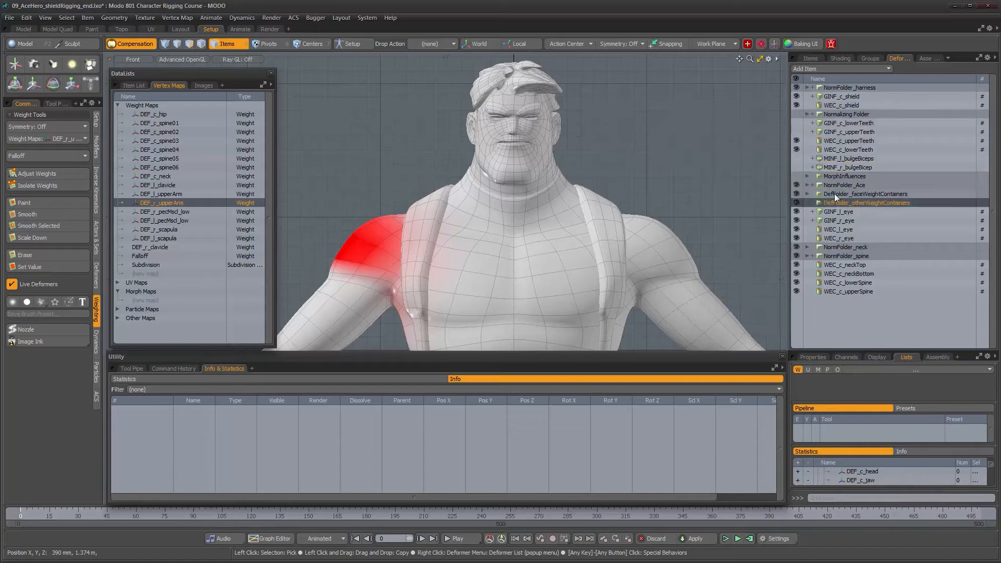
- Move the neck, spine and eye weight containers into DefFolder_otherWeightContainers
{"action": "left_click", "coordinate": [837, 264]}
{"action": "left_click", "coordinate": [830, 291], "text": "shift"}
{"action": "left_click_drag", "start_coordinate": [830, 266], "coordinate": [839, 205]}
{"action": "left_click", "coordinate": [833, 231]}
{"action": "left_click", "coordinate": [833, 238], "text": "shift"}
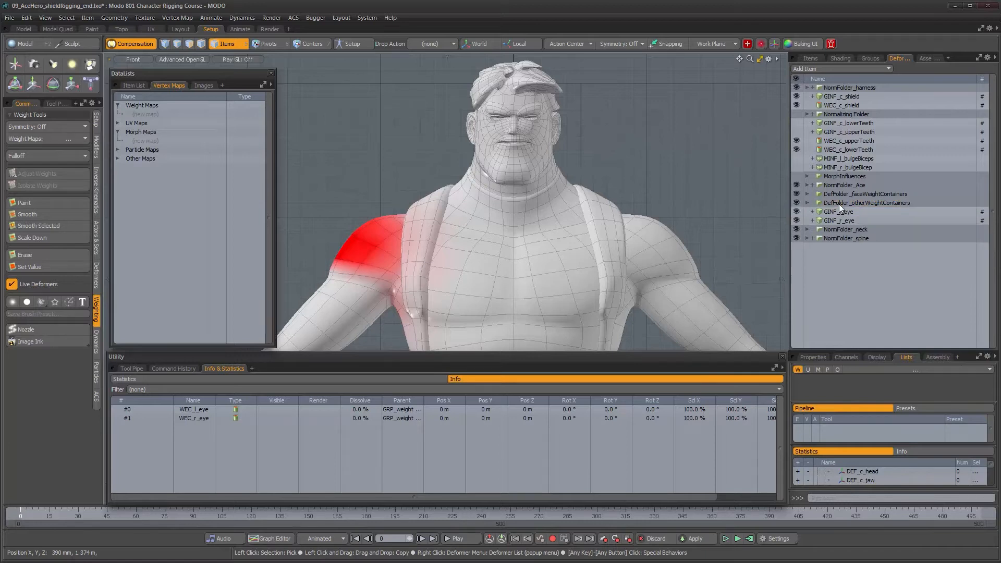
- Move WEC_c_lowerTeeth, WEC_c_upperTeeth and WEC_c_shield into DefFolder_otherWeightContainers
{"action": "left_click", "coordinate": [836, 149]}
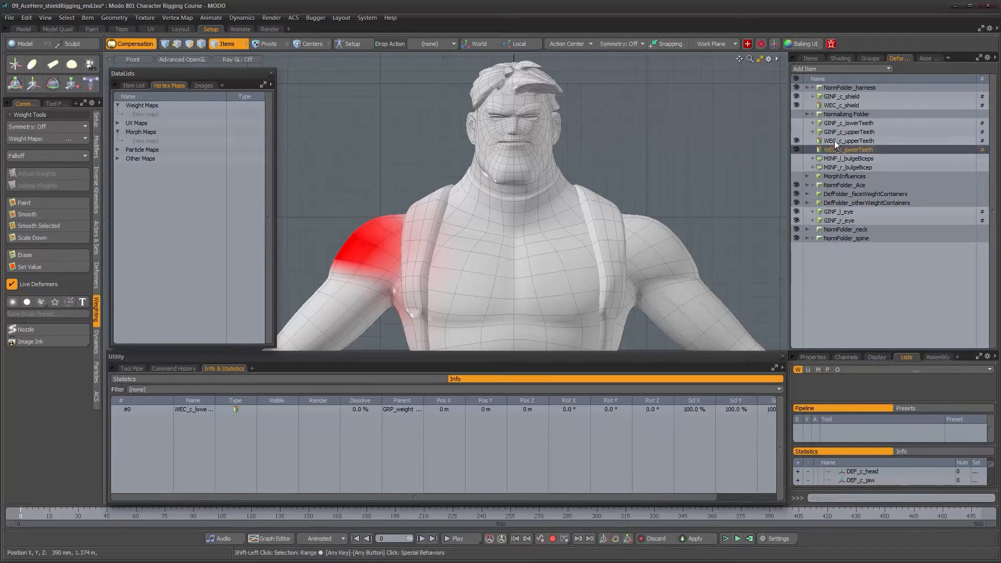
{"action": "left_click", "coordinate": [834, 139], "text": "shift"}
{"action": "left_click_drag", "start_coordinate": [831, 148], "coordinate": [839, 193]}
{"action": "left_click", "coordinate": [832, 106]}
{"action": "left_click_drag", "start_coordinate": [830, 105], "coordinate": [837, 183]}
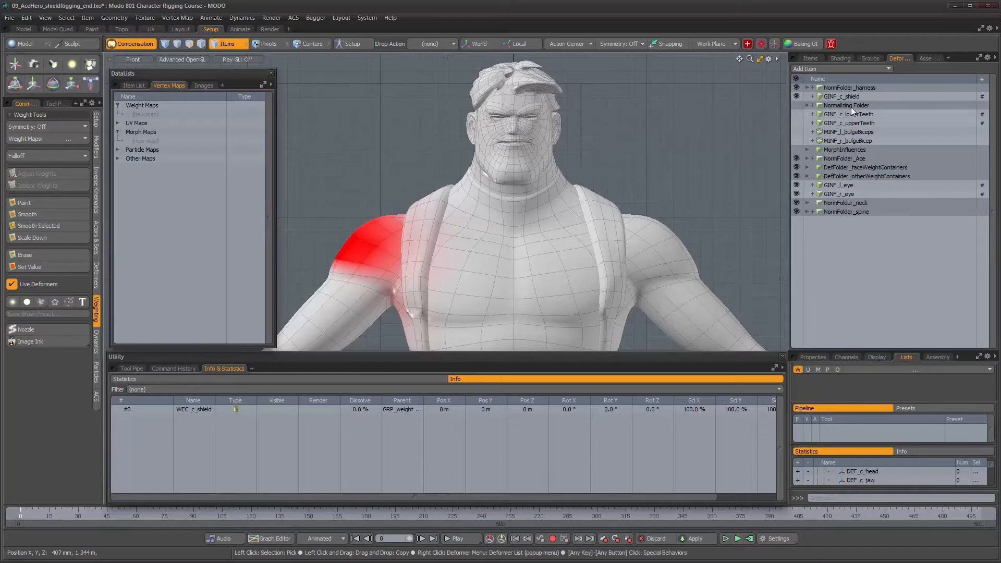
- Move the MINF_l_bulgeBiceps and MINF_r_bulgeBicep morph influences into the MorphInfluences folder
{"action": "left_click", "coordinate": [833, 131]}
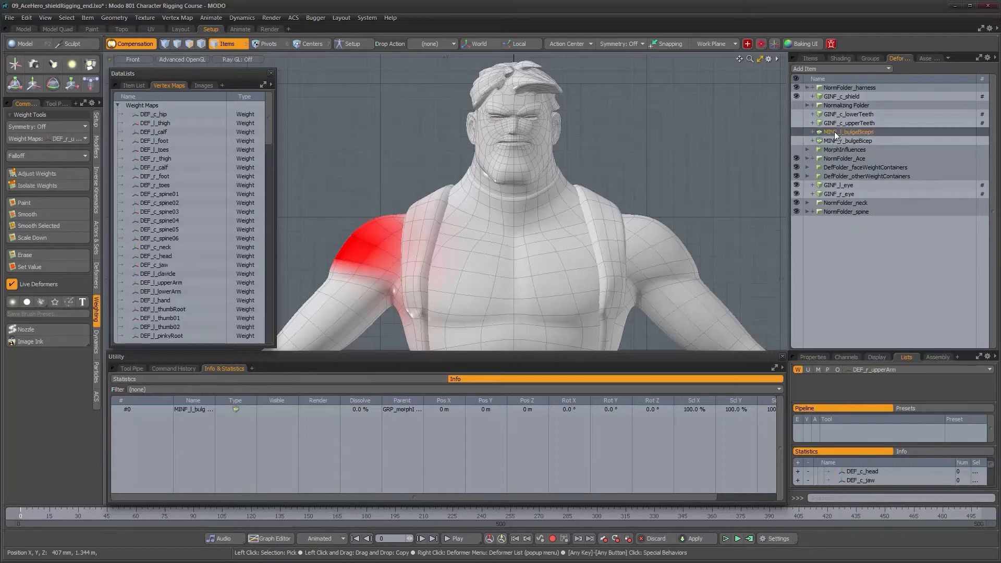
{"action": "left_click", "coordinate": [806, 149]}
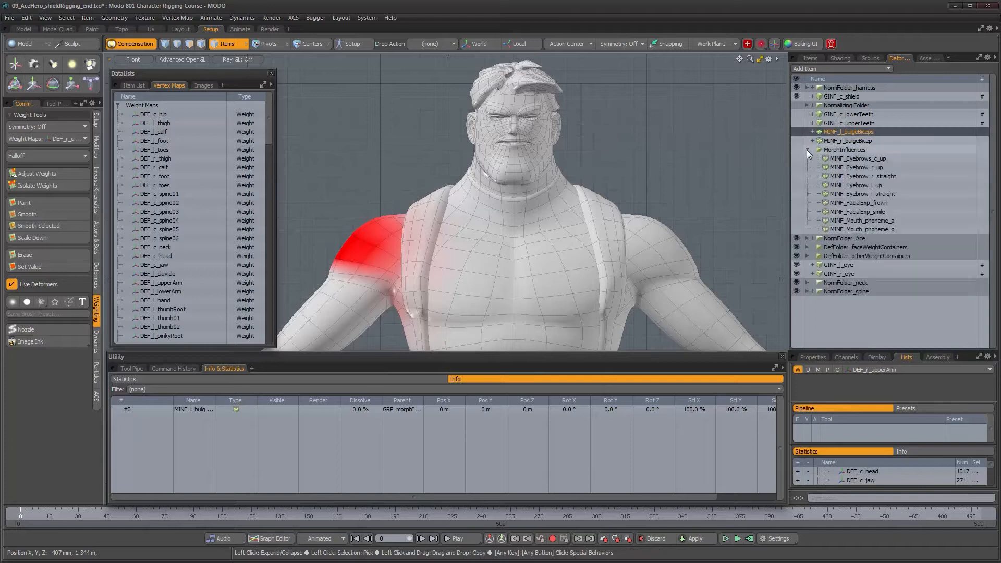
{"action": "left_click", "coordinate": [832, 141], "text": "shift"}
{"action": "mouse_move", "coordinate": [839, 142]}
{"action": "left_mouse_down"}
{"action": "mouse_move", "coordinate": [830, 140]}
{"action": "mouse_move", "coordinate": [833, 150]}
{"action": "left_mouse_up"}
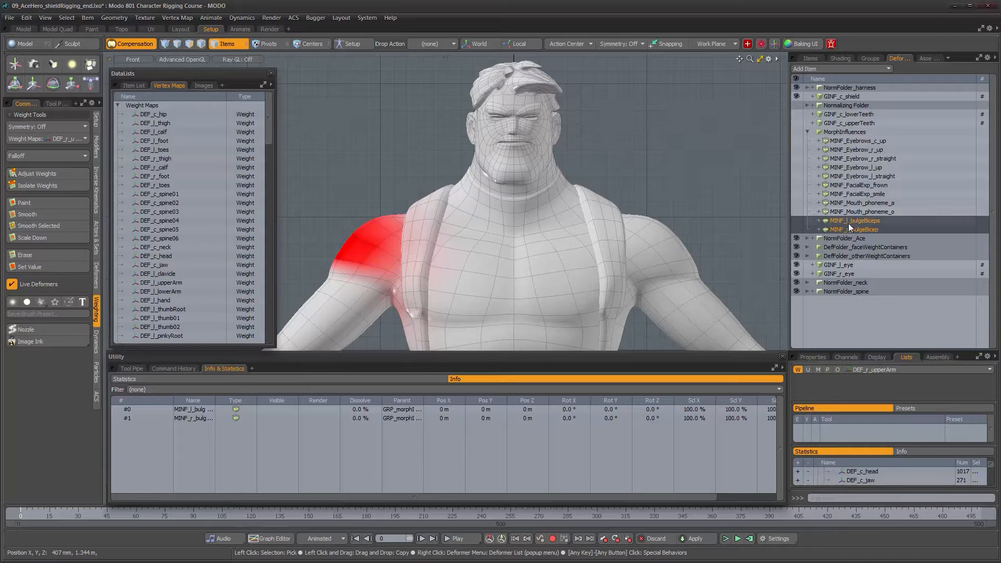
{"action": "left_click", "coordinate": [842, 131]}
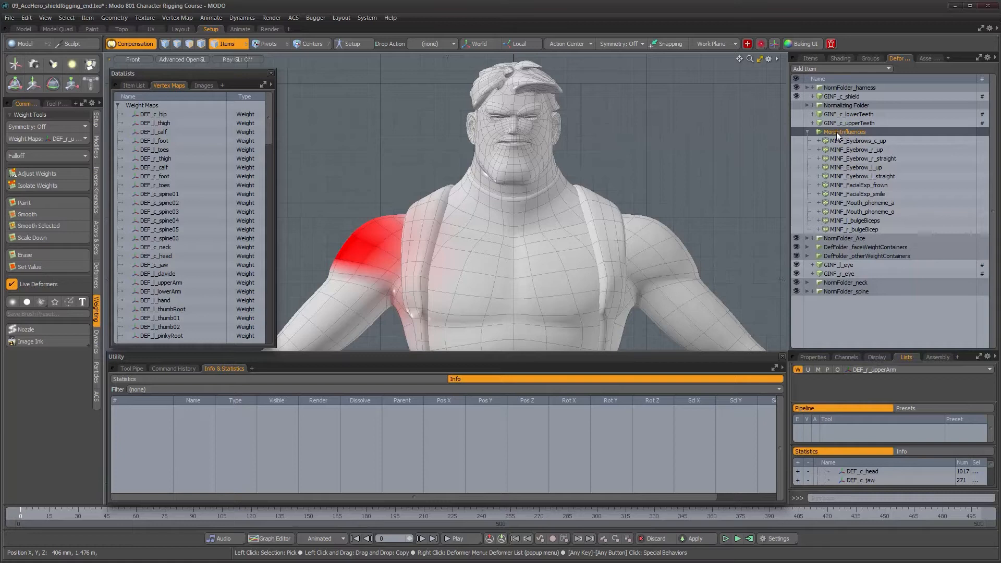
{"action": "left_click", "coordinate": [840, 69]}
{"action": "mouse_move", "coordinate": [840, 74]}
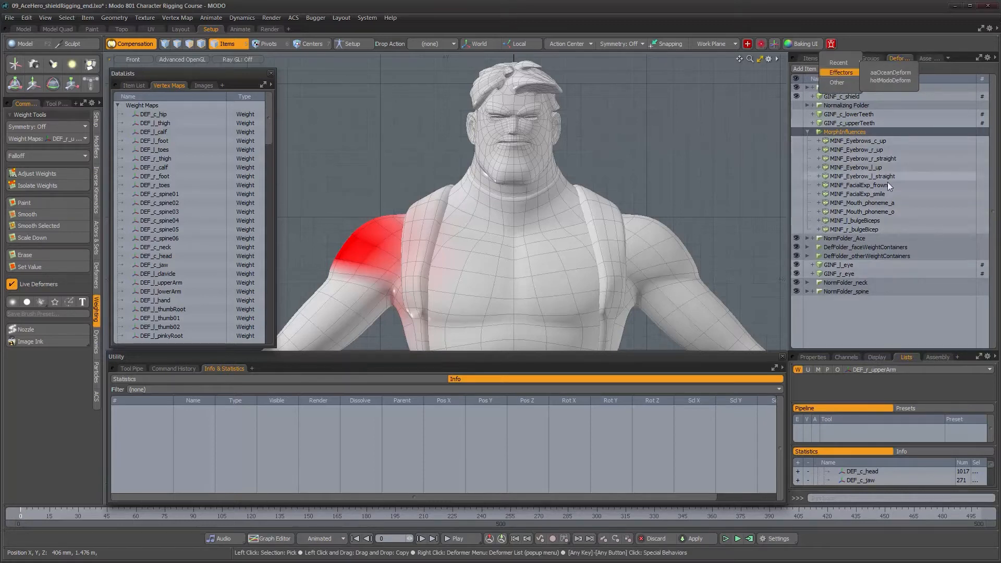
{"action": "left_click", "coordinate": [860, 132]}
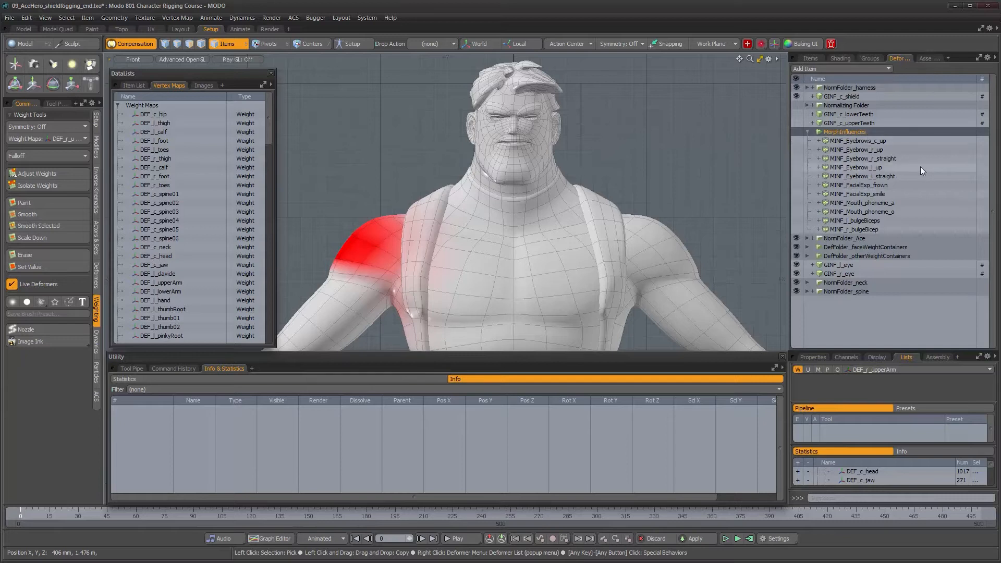
- Collapse the MorphInfluences folder, add two deform folders to the deformer list and name the first one DefFolder_props
{"action": "left_click", "coordinate": [807, 131]}
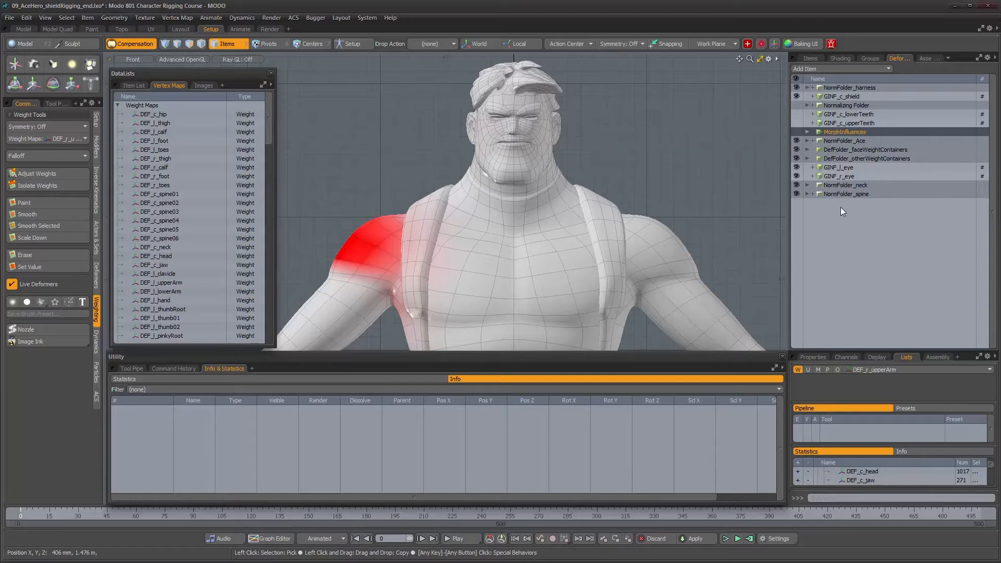
{"action": "left_click", "coordinate": [845, 69]}
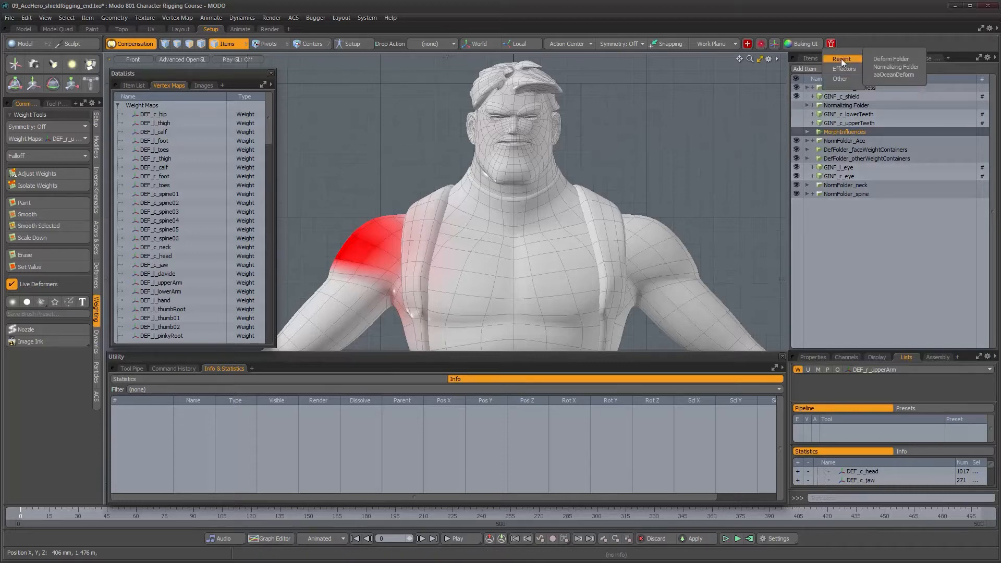
{"action": "mouse_move", "coordinate": [839, 57]}
{"action": "left_click", "coordinate": [896, 58]}
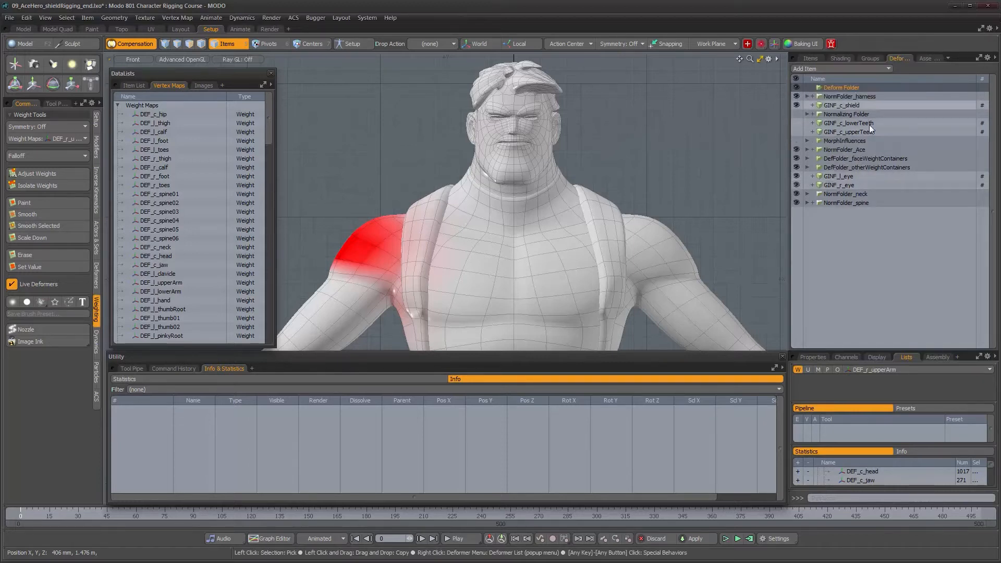
{"action": "double_click", "coordinate": [840, 89]}
{"action": "type", "text": "DefFolder_"}
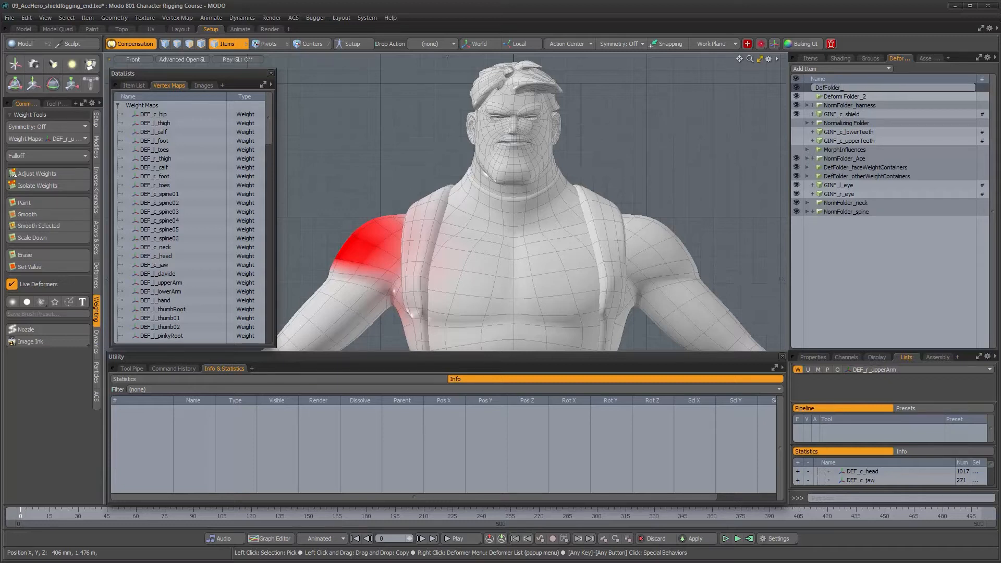
{"action": "type", "text": "props"}
{"action": "key", "text": "Return"}
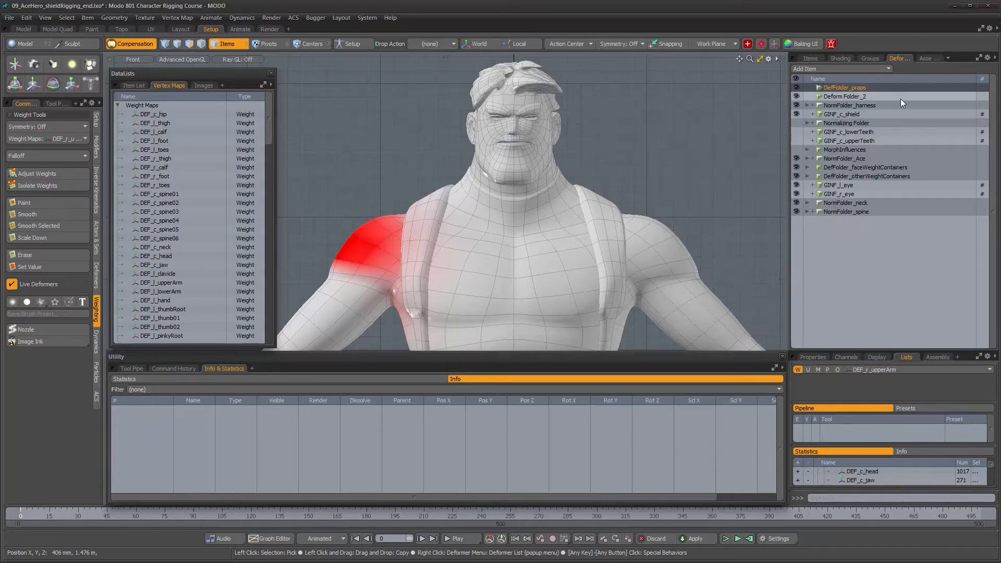
- Rename the second new deform folder, Deform Folder_2, as DefFolder_otherAce
{"action": "left_click", "coordinate": [856, 98]}
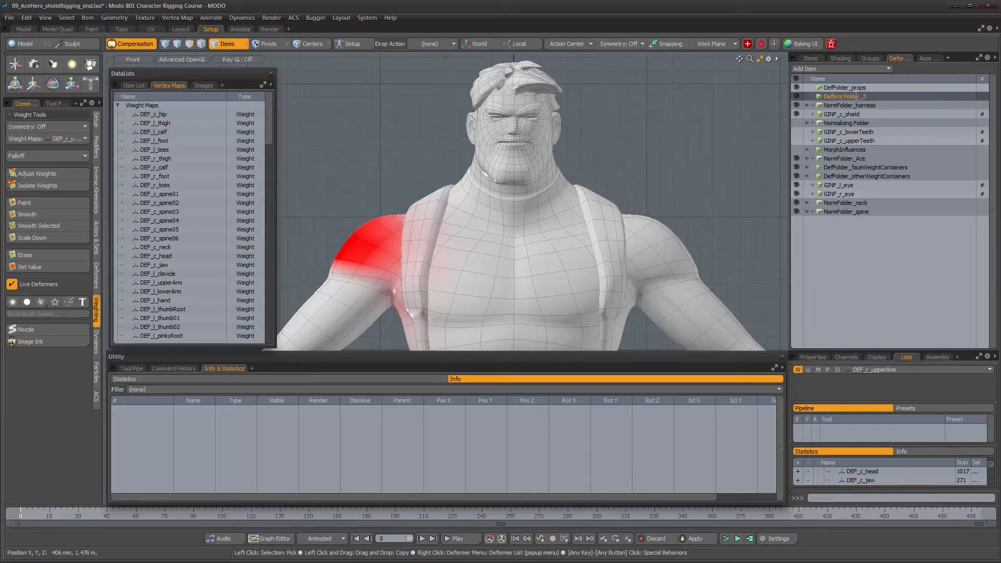
{"action": "double_click", "coordinate": [855, 97]}
{"action": "type", "text": "SD"}
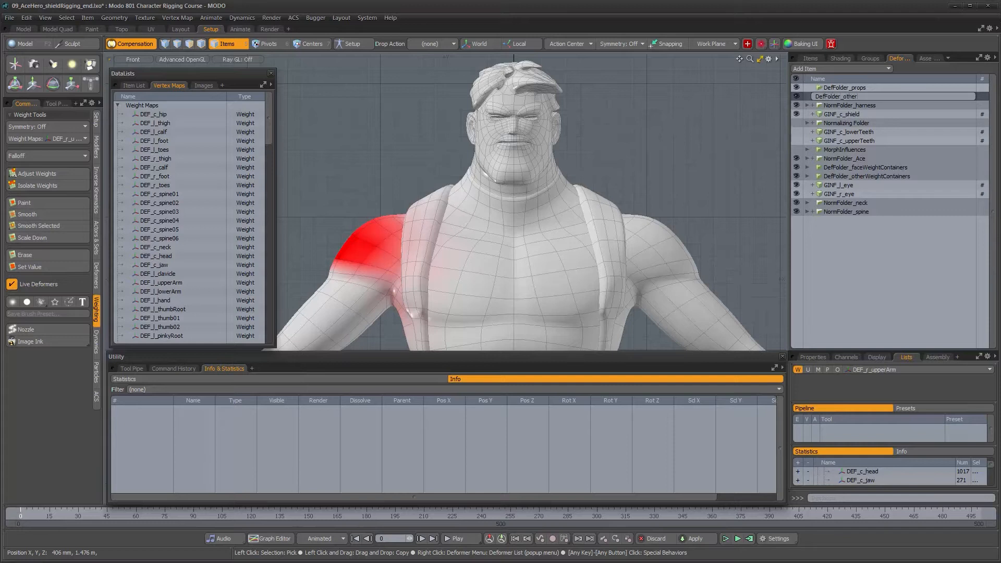
{"action": "key", "text": "Return"}
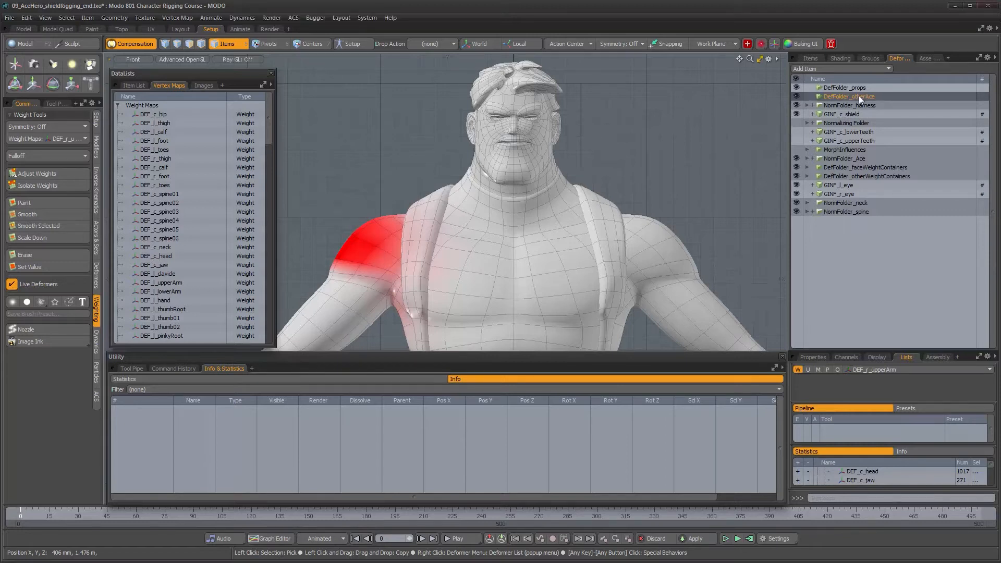
- Move GINF_c_shield into DefFolder_props, and the lower teeth, upper teeth and both eye influences into DefFolder_otherAce
{"action": "left_click", "coordinate": [836, 115]}
{"action": "left_click_drag", "start_coordinate": [830, 115], "coordinate": [835, 89]}
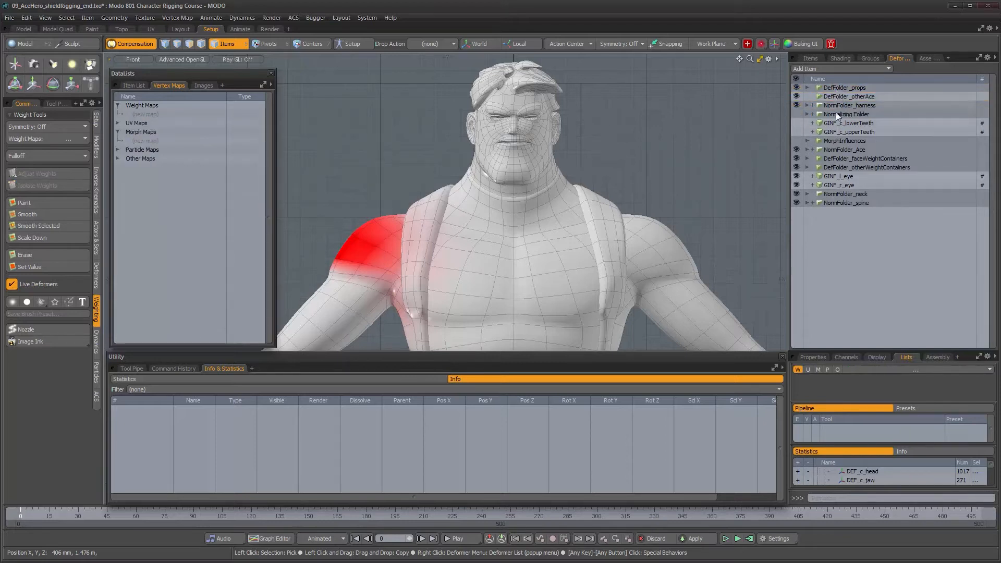
{"action": "left_click", "coordinate": [833, 125]}
{"action": "left_click", "coordinate": [834, 131], "text": "ctrl"}
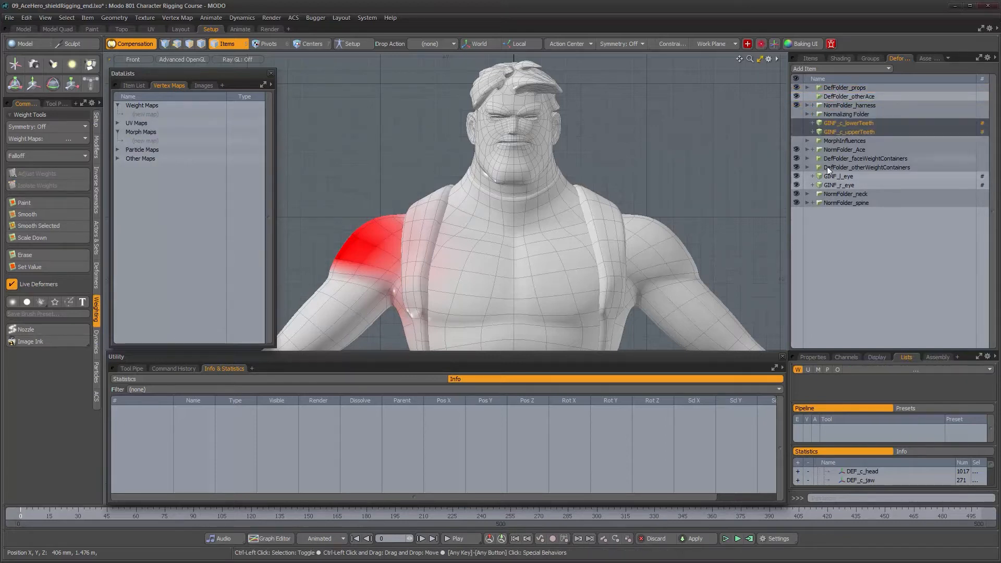
{"action": "left_click", "coordinate": [828, 177], "text": "ctrl"}
{"action": "left_click", "coordinate": [827, 185], "text": "ctrl"}
{"action": "left_click_drag", "start_coordinate": [830, 123], "coordinate": [832, 98]}
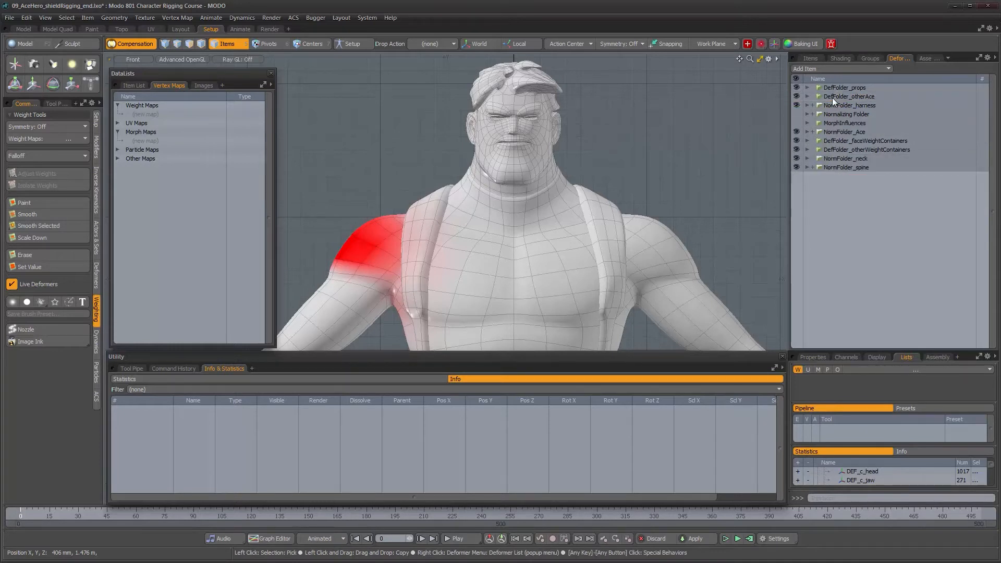
- Move the MorphInfluences folder to the end of the deformer list, below NormFolder_spine
{"action": "left_click", "coordinate": [839, 150]}
{"action": "left_click", "coordinate": [856, 141]}
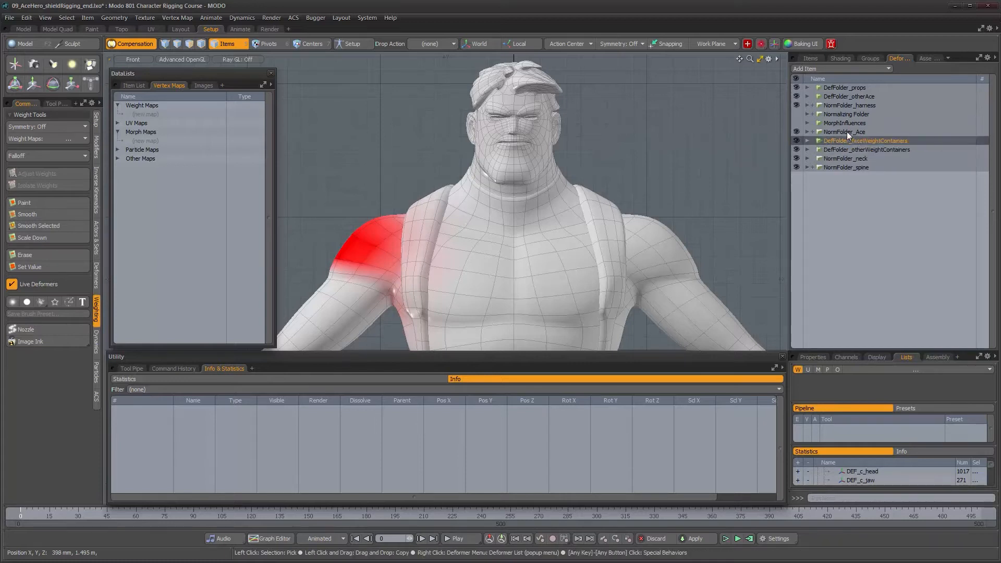
{"action": "left_click", "coordinate": [840, 123]}
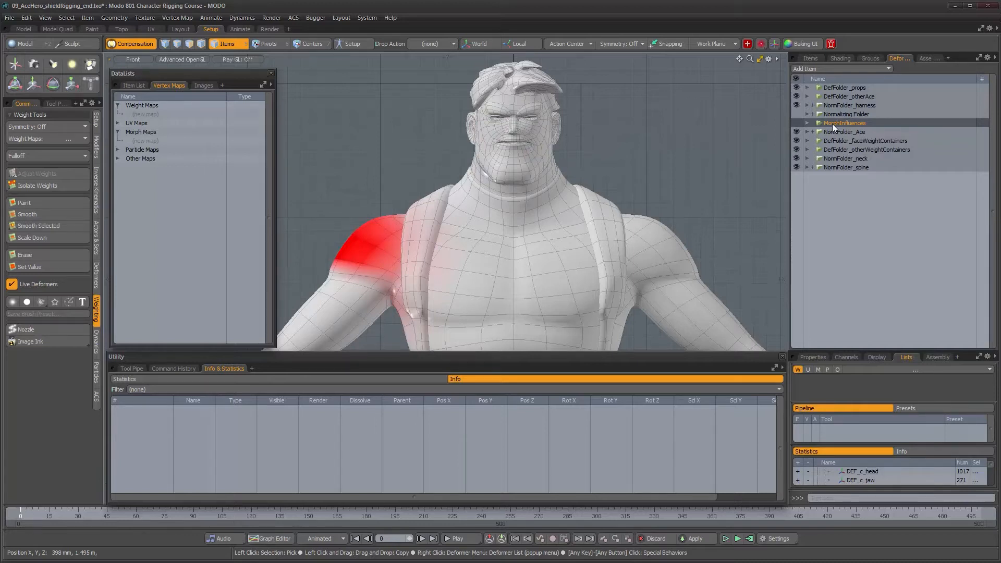
{"action": "left_click_drag", "start_coordinate": [832, 123], "coordinate": [839, 170]}
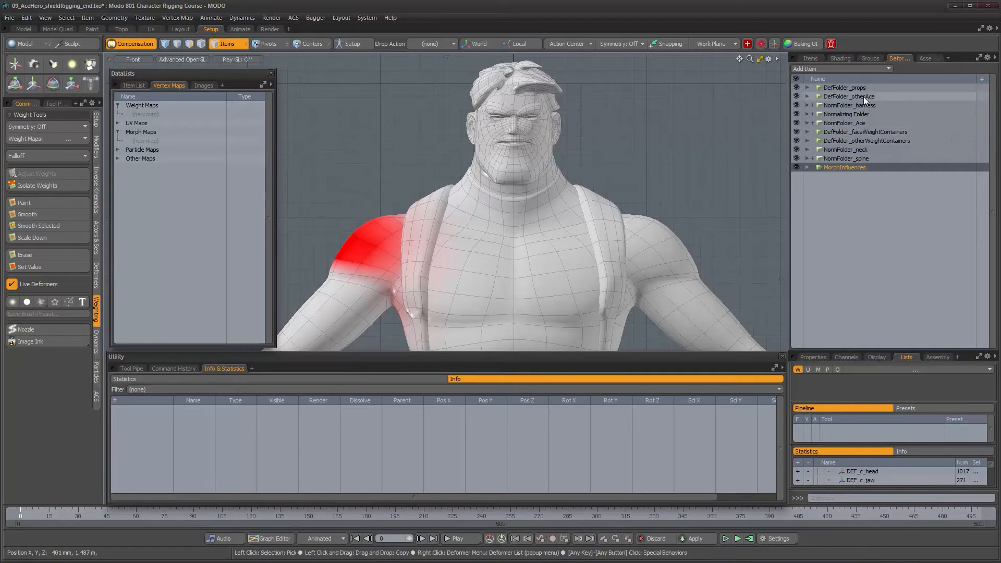
- Show the scene's item tree and collapse the GRP_AceGeometry group
{"action": "scroll", "coordinate": [587, 163], "scroll_direction": "down", "scroll_amount": 3}
{"action": "left_click_drag", "start_coordinate": [609, 196], "coordinate": [601, 188], "text": "alt"}
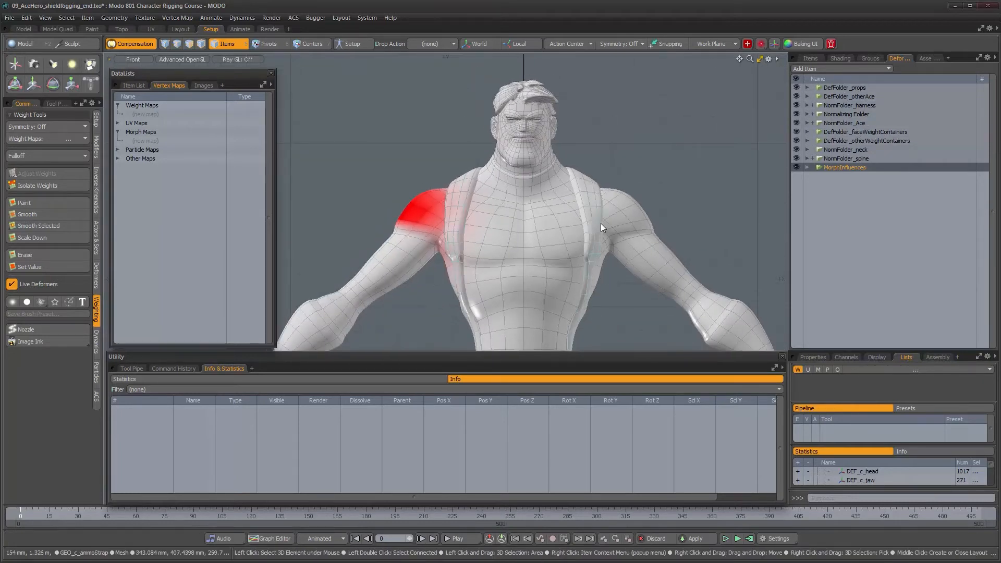
{"action": "scroll", "coordinate": [600, 225], "scroll_direction": "down", "scroll_amount": 2}
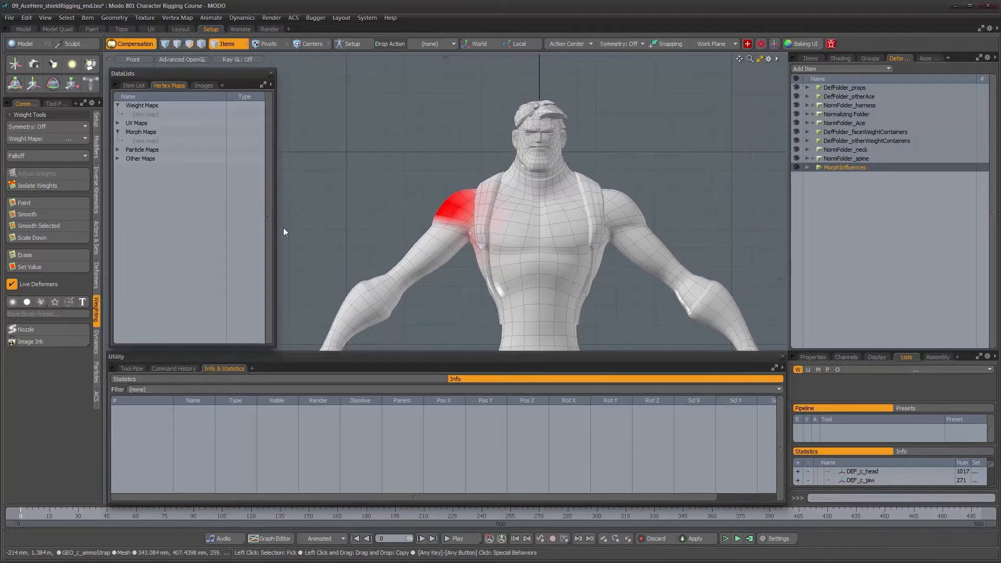
{"action": "left_click_drag", "start_coordinate": [607, 243], "coordinate": [573, 201], "text": "alt"}
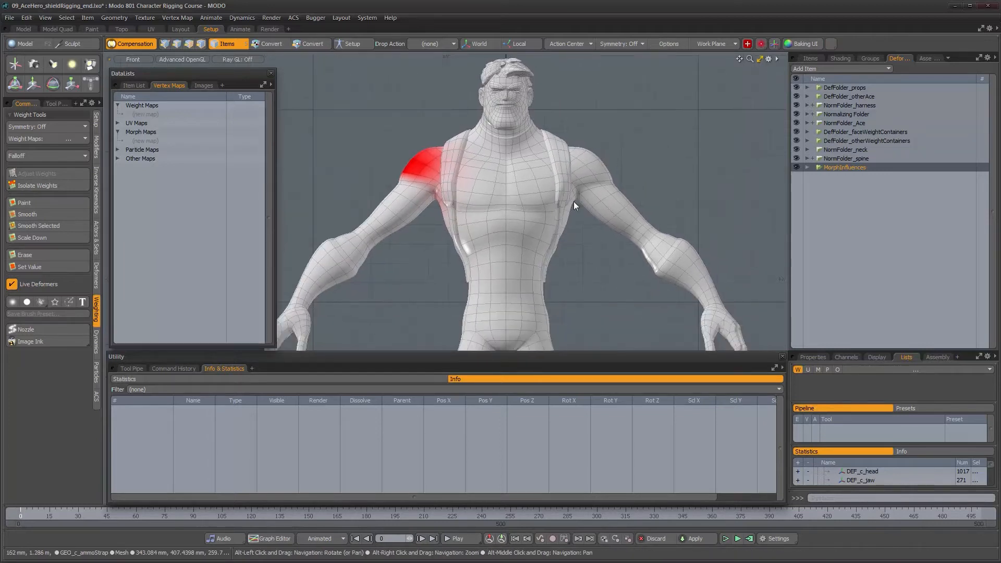
{"action": "left_click", "coordinate": [808, 58]}
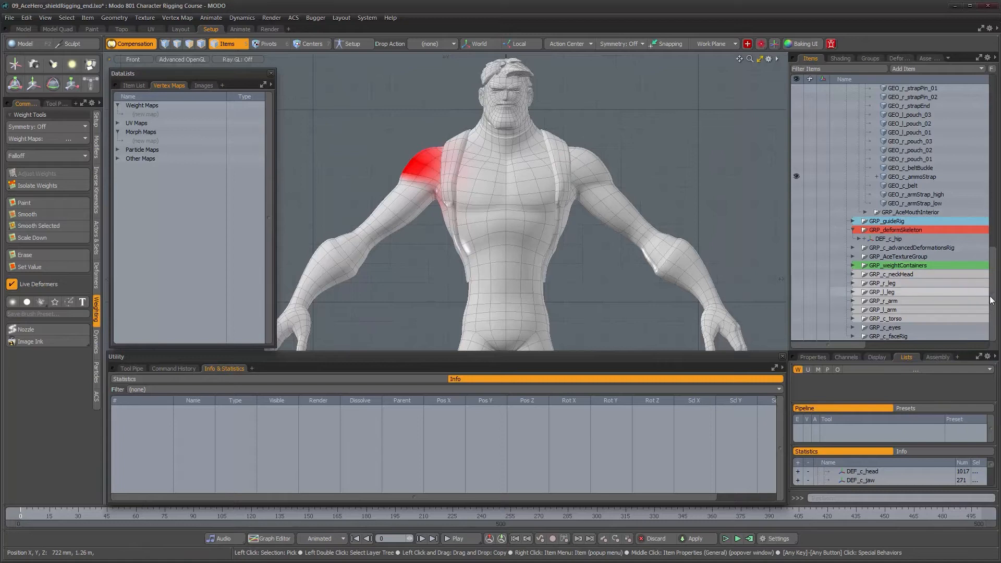
{"action": "scroll", "coordinate": [934, 282], "scroll_direction": "up", "scroll_amount": 10}
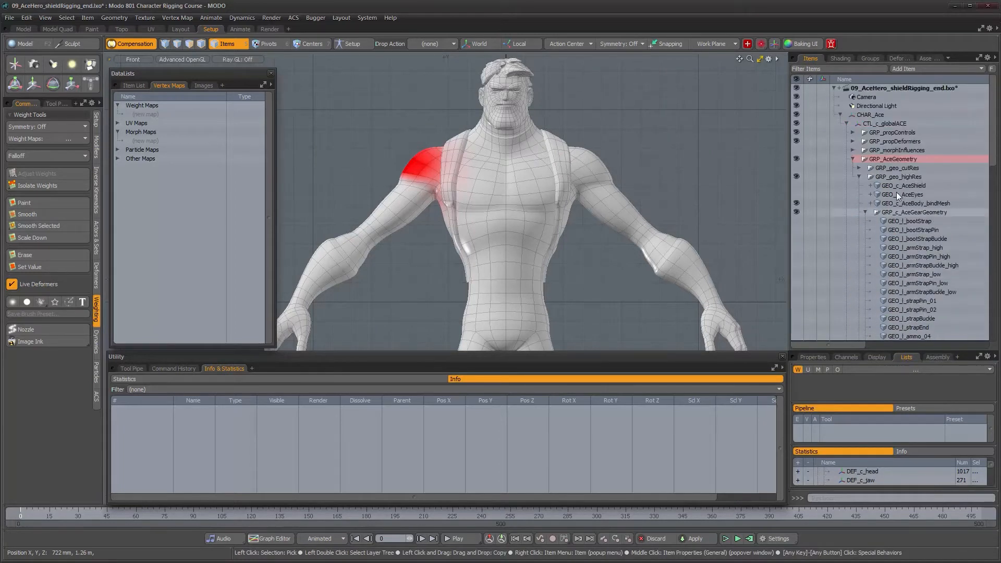
{"action": "left_click", "coordinate": [852, 159]}
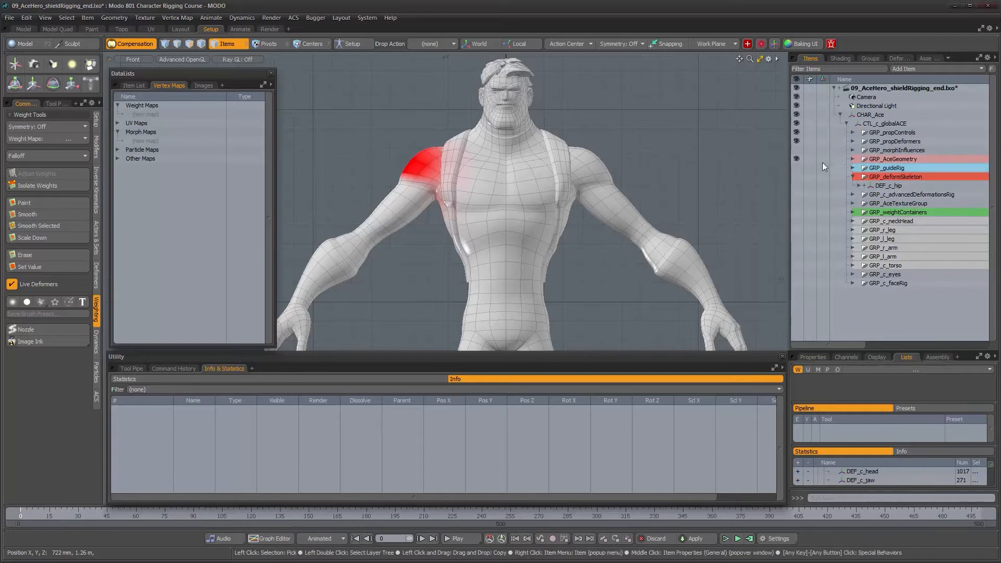
{"action": "scroll", "coordinate": [641, 311], "scroll_direction": "down", "scroll_amount": 5}
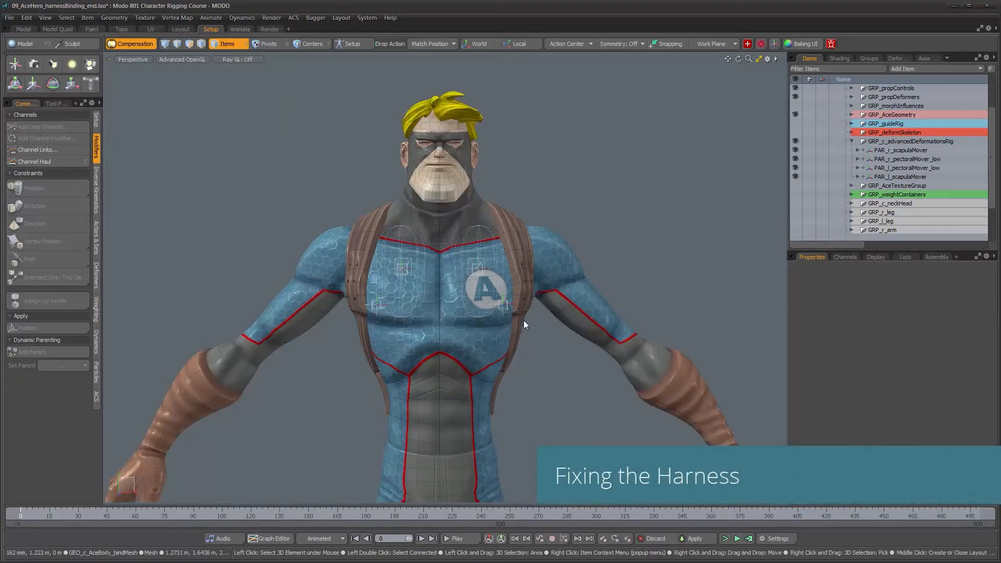
- Examine the harness around the shoulder up close, comparing its fit with setup mode switched on and off
{"action": "left_click_drag", "start_coordinate": [537, 348], "coordinate": [524, 354], "text": "alt"}
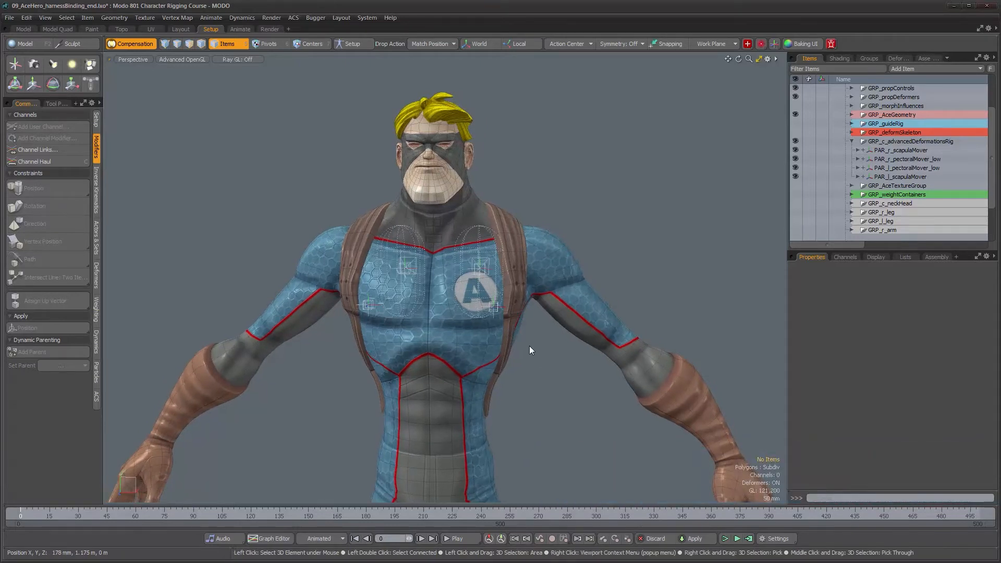
{"action": "left_click_drag", "start_coordinate": [539, 341], "coordinate": [344, 340], "text": "alt"}
{"action": "right_click_drag", "start_coordinate": [344, 340], "coordinate": [550, 305], "text": "alt"}
{"action": "left_click_drag", "start_coordinate": [551, 305], "coordinate": [489, 187], "text": "alt"}
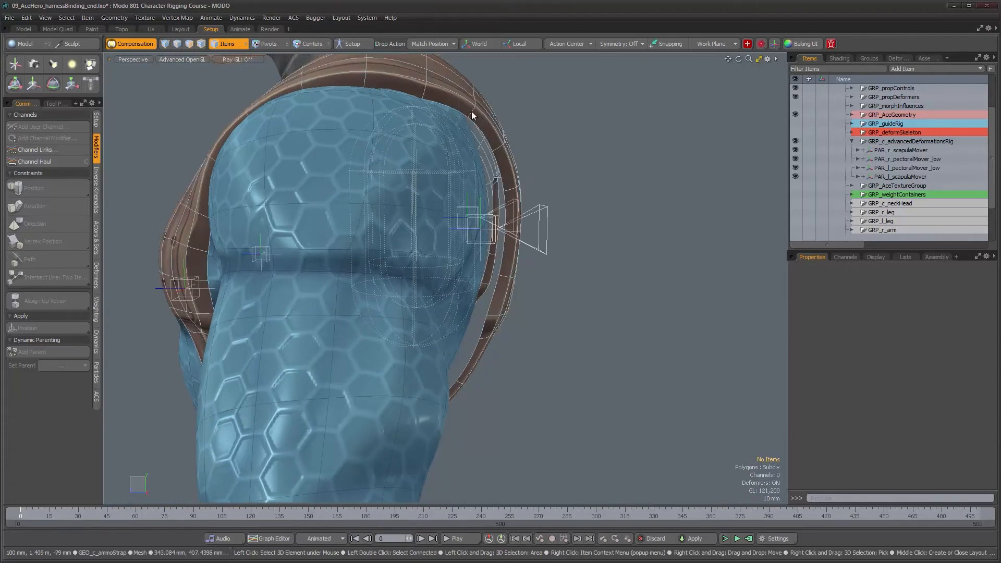
{"action": "left_click", "coordinate": [353, 45]}
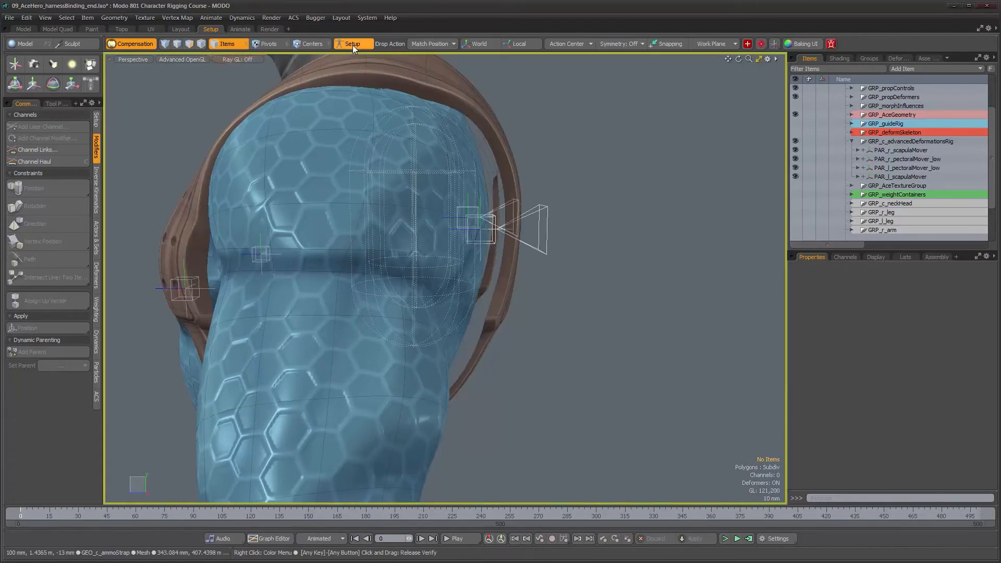
{"action": "left_click_drag", "start_coordinate": [523, 291], "coordinate": [417, 172], "text": "alt"}
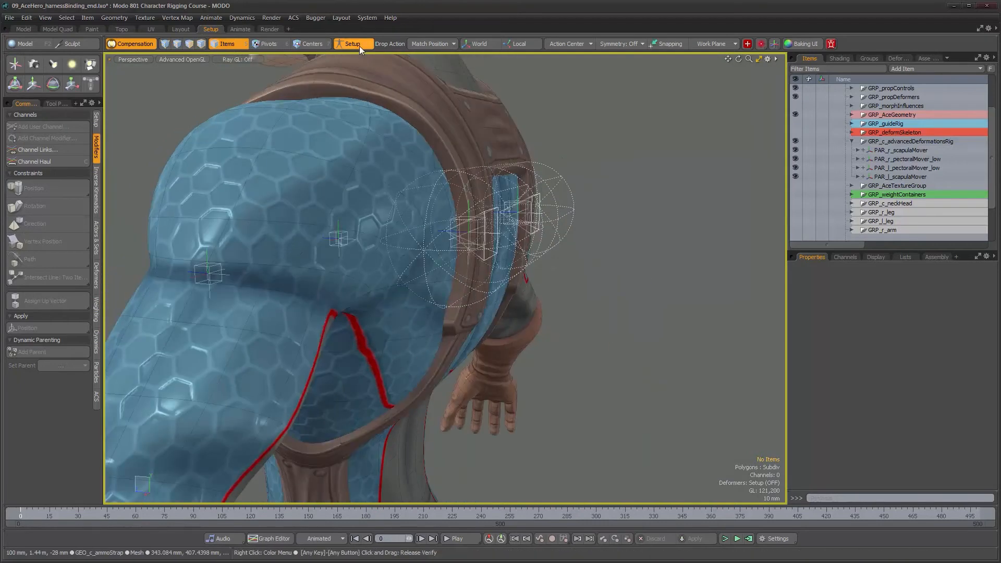
{"action": "left_click", "coordinate": [359, 46]}
- Select the GEO_c_ammoStrap harness mesh and examine its fit across the back and over the shoulders
{"action": "right_click_drag", "start_coordinate": [512, 277], "coordinate": [504, 272], "text": "alt"}
{"action": "left_click_drag", "start_coordinate": [504, 272], "coordinate": [429, 230], "text": "alt"}
{"action": "left_click", "coordinate": [429, 231]}
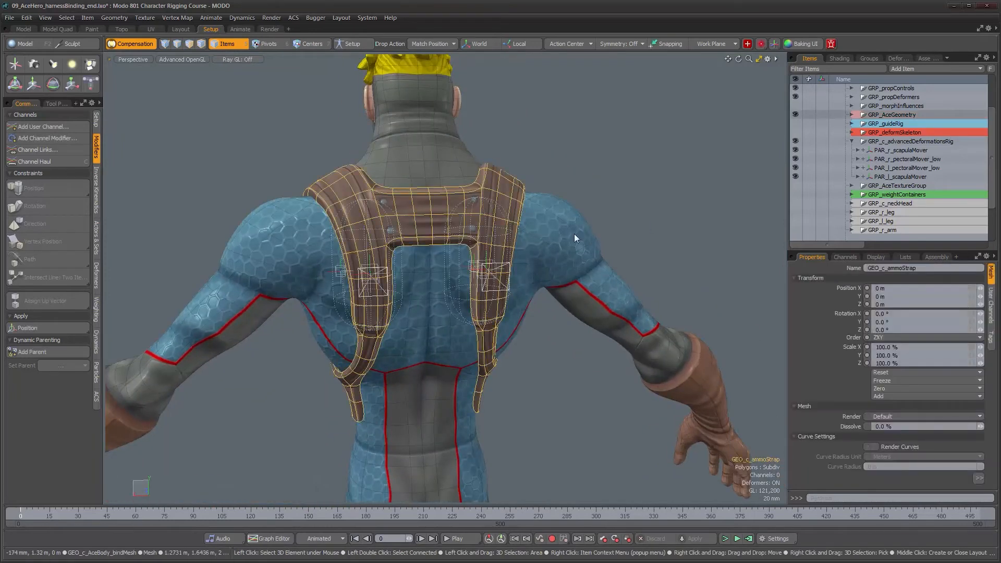
{"action": "left_click_drag", "start_coordinate": [632, 219], "coordinate": [586, 224], "text": "alt"}
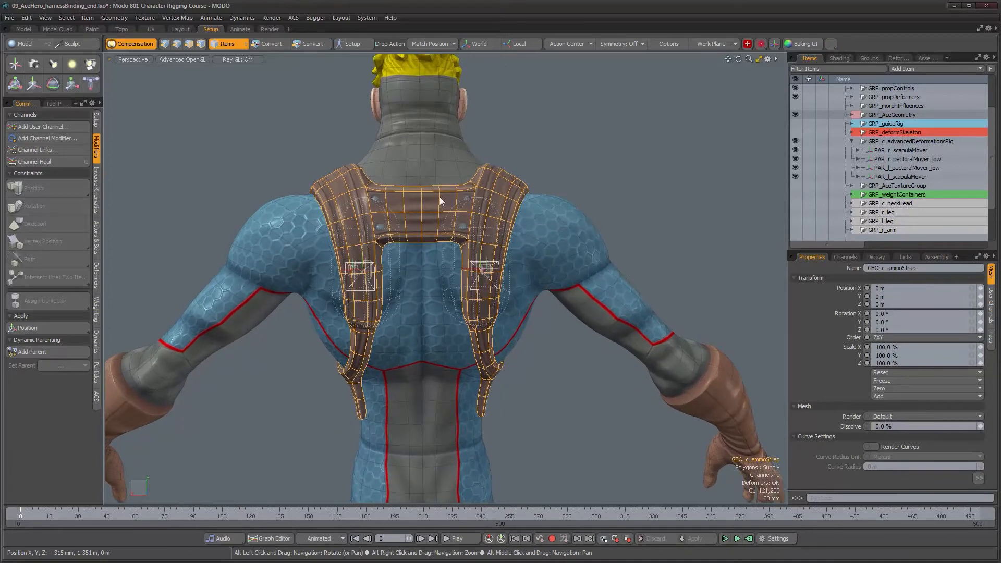
{"action": "left_click_drag", "start_coordinate": [441, 201], "coordinate": [466, 235], "text": "alt"}
{"action": "scroll", "coordinate": [474, 248], "scroll_direction": "up", "scroll_amount": 3}
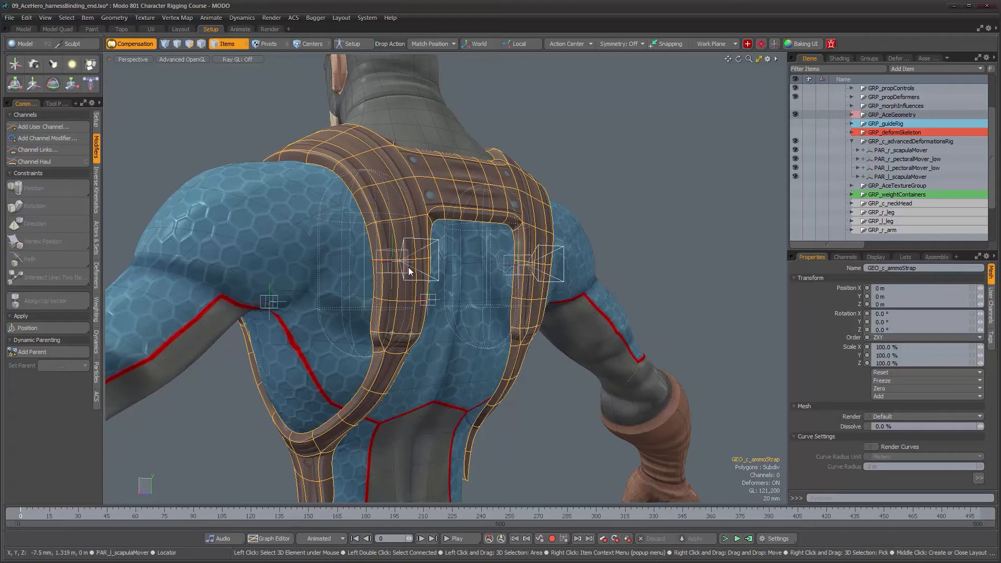
{"action": "left_click_drag", "start_coordinate": [415, 235], "coordinate": [376, 197], "text": "alt"}
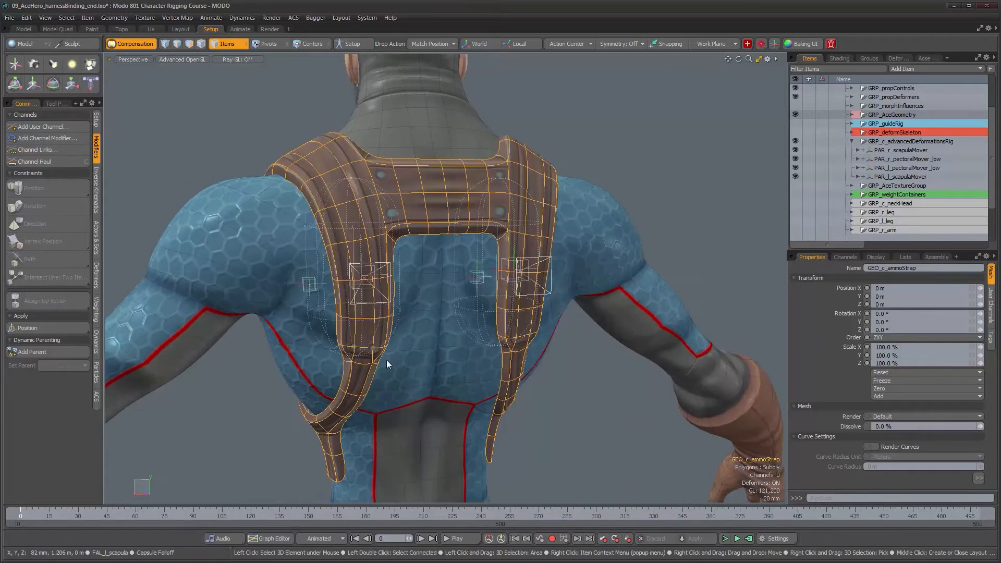
{"action": "left_click_drag", "start_coordinate": [495, 283], "coordinate": [373, 353], "text": "alt"}
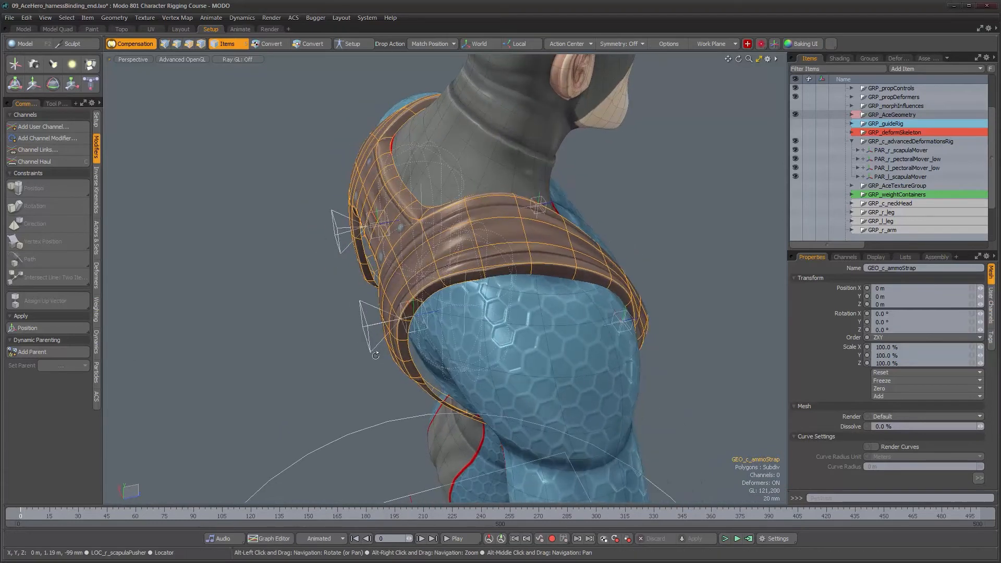
- Test the scapula deformation by moving the LOC_r_scapulaPusher locator with the Transform tool
{"action": "left_click", "coordinate": [371, 352]}
{"action": "key", "text": "w"}
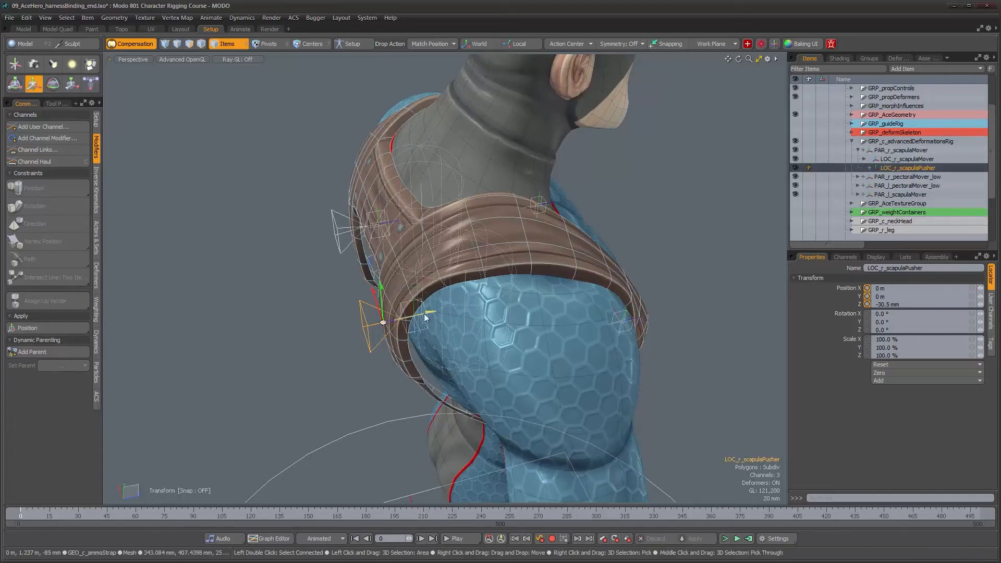
{"action": "left_click_drag", "start_coordinate": [420, 315], "coordinate": [386, 211]}
{"action": "left_click_drag", "start_coordinate": [419, 281], "coordinate": [458, 308], "text": "alt"}
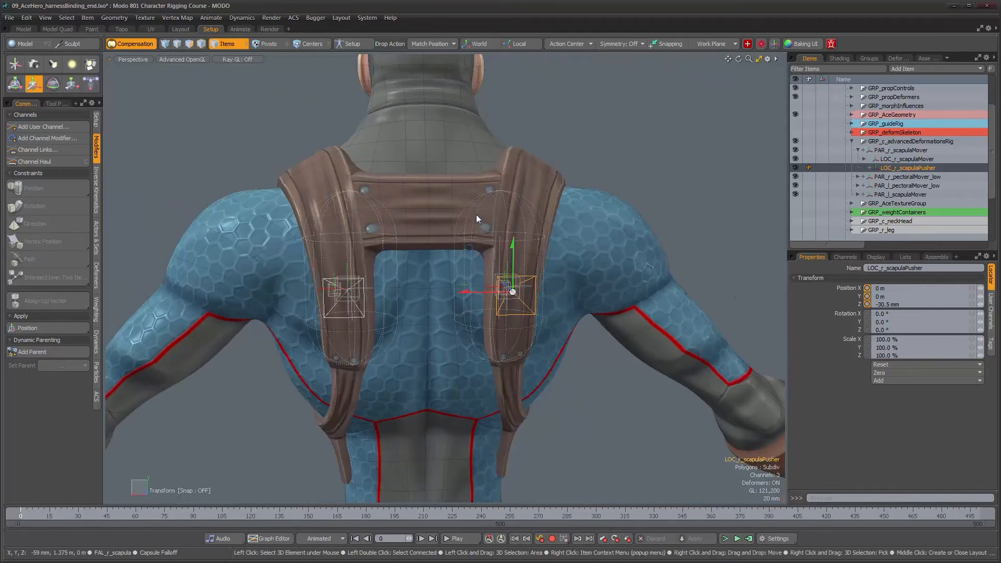
- Scrub the animation to frame 358 and back to frame 0 to examine how the harness moves over the back
{"action": "left_click_drag", "start_coordinate": [476, 214], "coordinate": [505, 358], "text": "alt"}
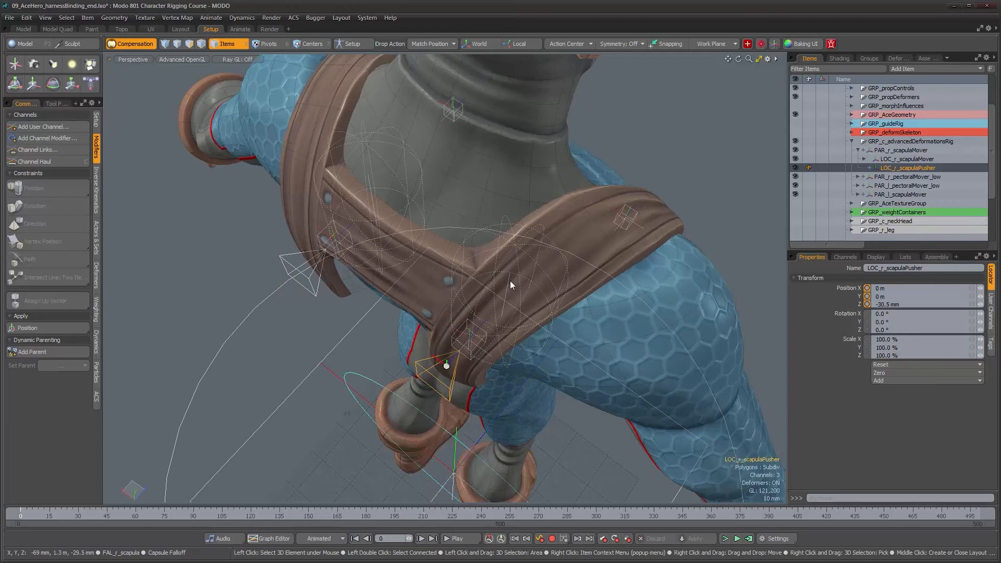
{"action": "left_click_drag", "start_coordinate": [510, 285], "coordinate": [653, 518], "text": "alt"}
{"action": "left_click_drag", "start_coordinate": [20, 515], "coordinate": [707, 515]}
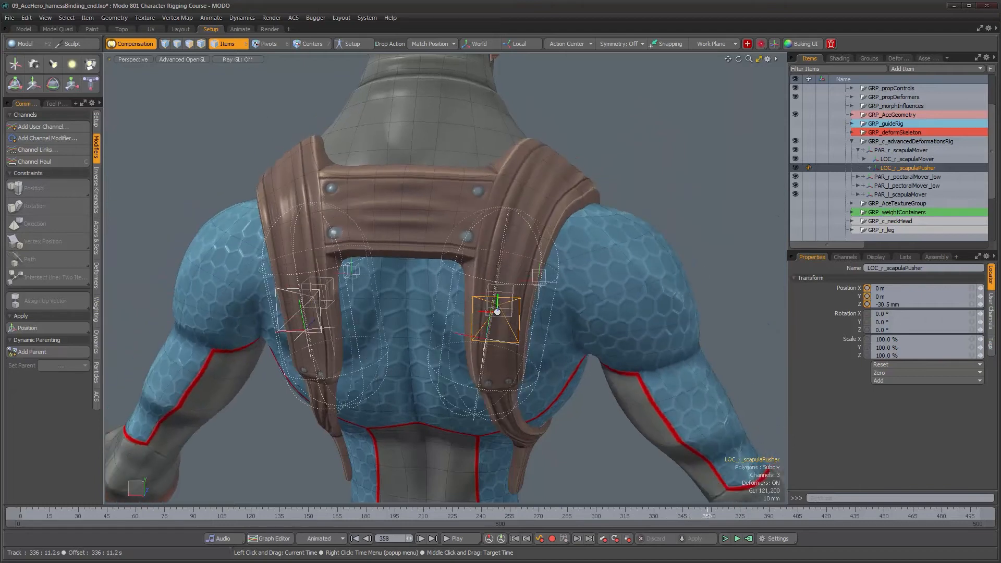
{"action": "left_click_drag", "start_coordinate": [625, 333], "coordinate": [388, 348], "text": "alt"}
{"action": "left_click_drag", "start_coordinate": [48, 512], "coordinate": [20, 511]}
- Select the GEO_c_ammoStrap harness mesh from the back view
{"action": "left_click_drag", "start_coordinate": [407, 279], "coordinate": [520, 285], "text": "alt"}
{"action": "left_click", "coordinate": [548, 165]}
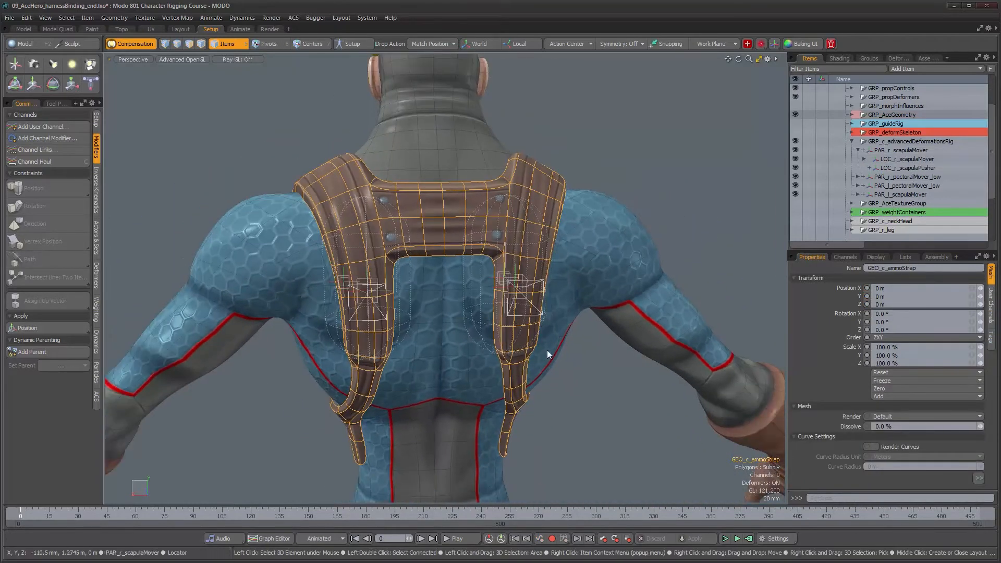
- Add the selected GEO_c_ammoStrap mesh to the ACE_advancedDeformations schematic and place its node in an empty area
{"action": "key", "text": "KP_0"}
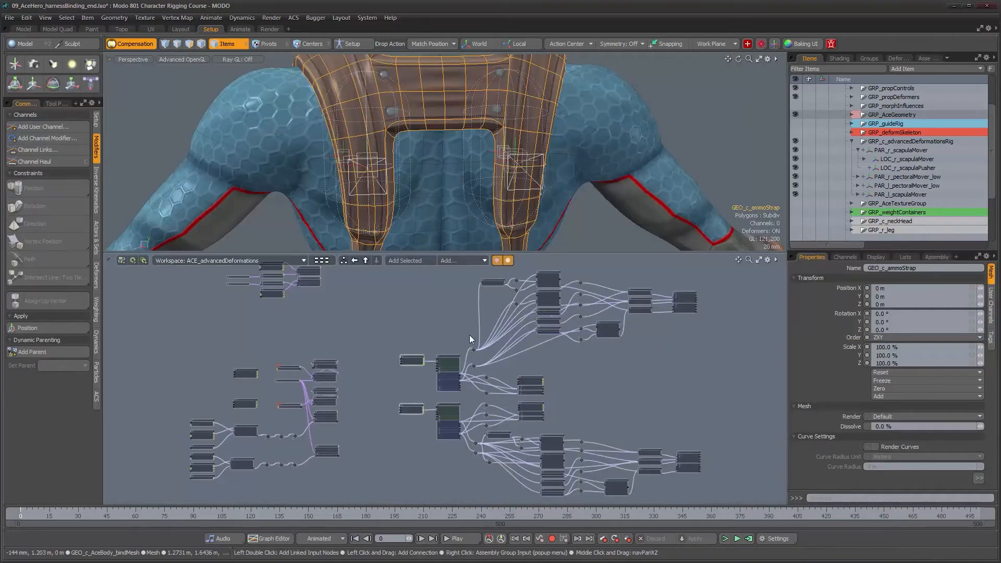
{"action": "key", "text": "alt"}
{"action": "right_click_drag", "start_coordinate": [389, 350], "coordinate": [417, 292], "text": "alt"}
{"action": "left_click", "coordinate": [405, 260]}
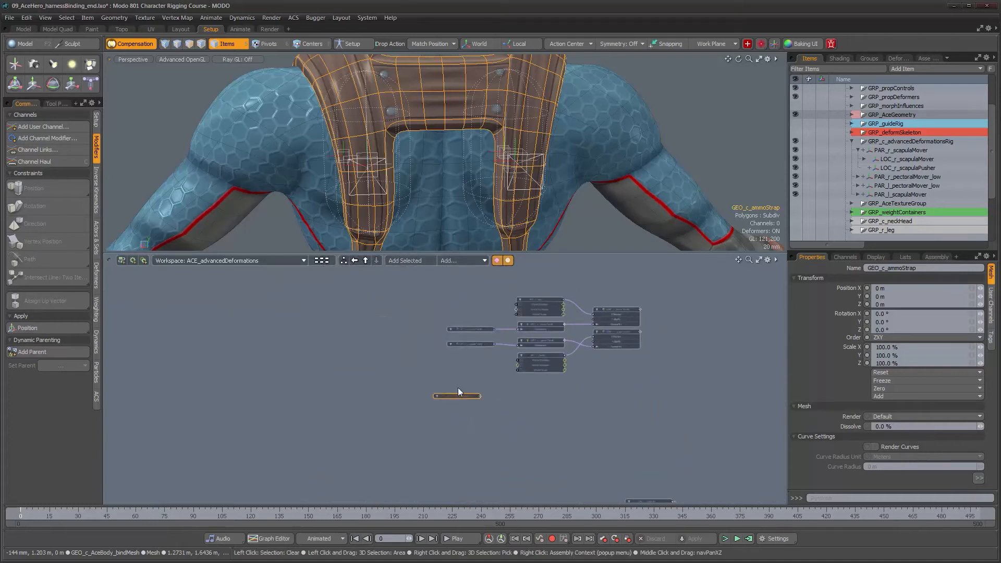
{"action": "left_click", "coordinate": [268, 385]}
{"action": "right_click_drag", "start_coordinate": [271, 386], "coordinate": [346, 378], "text": "alt"}
{"action": "left_click_drag", "start_coordinate": [346, 378], "coordinate": [429, 377], "text": "alt"}
{"action": "right_click_drag", "start_coordinate": [429, 377], "coordinate": [443, 376], "text": "alt"}
{"action": "left_click_drag", "start_coordinate": [365, 394], "coordinate": [301, 380]}
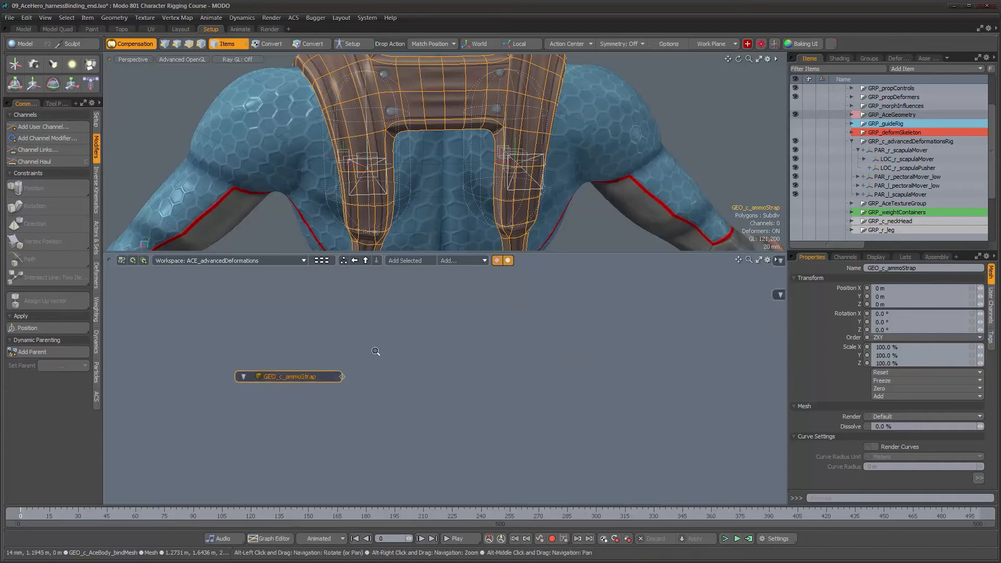
{"action": "right_click_drag", "start_coordinate": [377, 351], "coordinate": [347, 390], "text": "alt"}
{"action": "left_click_drag", "start_coordinate": [340, 385], "coordinate": [191, 371]}
{"action": "right_click_drag", "start_coordinate": [246, 371], "coordinate": [273, 390], "text": "alt"}
{"action": "left_click_drag", "start_coordinate": [274, 389], "coordinate": [323, 436], "text": "alt"}
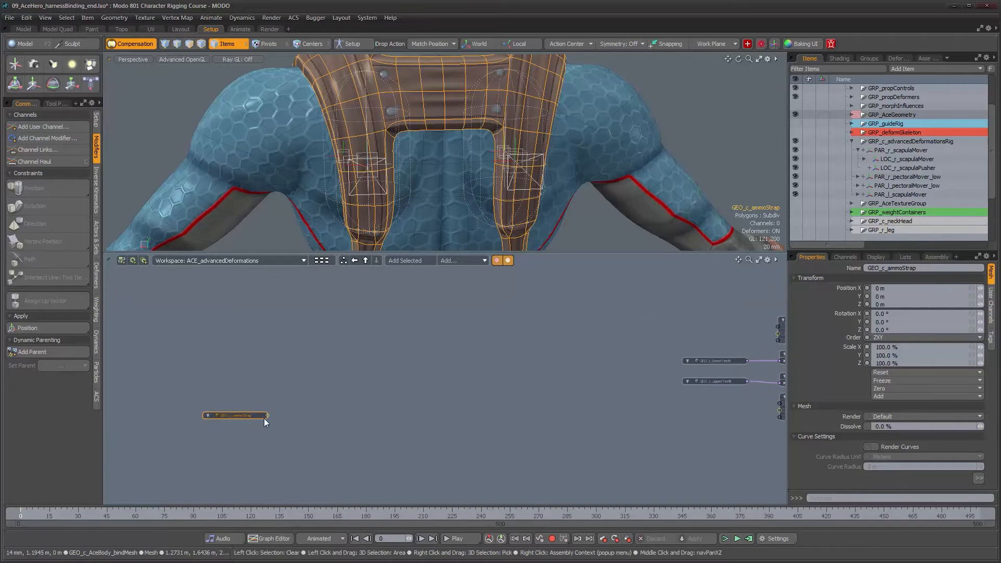
- Add all the deform influences linked to GEO_c_ammoStrap to the schematic and bring up the scene's deformer list
{"action": "double_click", "coordinate": [268, 415]}
{"action": "left_click_drag", "start_coordinate": [453, 370], "coordinate": [463, 443], "text": "alt"}
{"action": "right_click_drag", "start_coordinate": [447, 406], "coordinate": [473, 403], "text": "alt"}
{"action": "left_click_drag", "start_coordinate": [473, 396], "coordinate": [465, 420], "text": "alt"}
{"action": "right_click_drag", "start_coordinate": [465, 419], "coordinate": [466, 419], "text": "alt"}
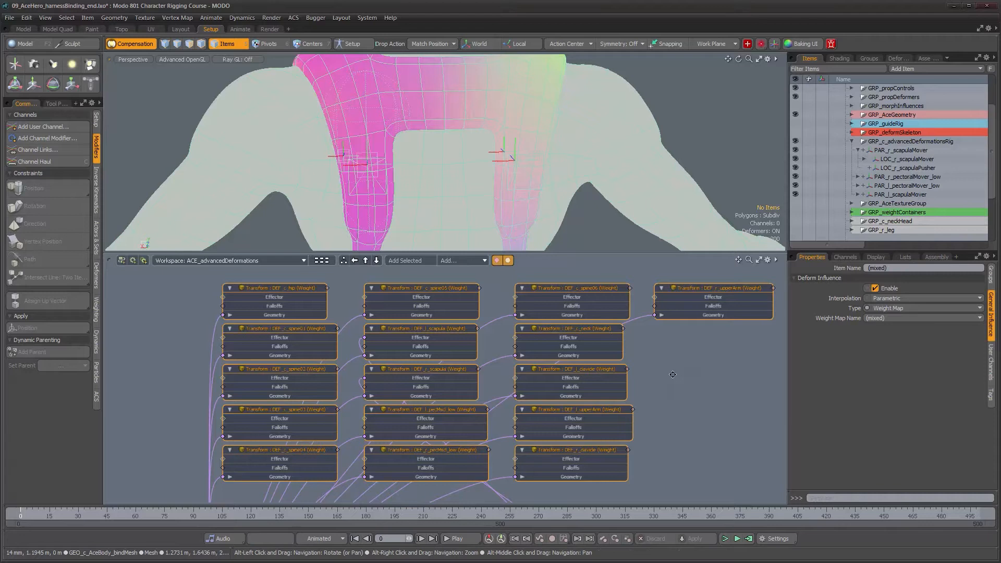
{"action": "middle_click_drag", "start_coordinate": [322, 294], "coordinate": [302, 293]}
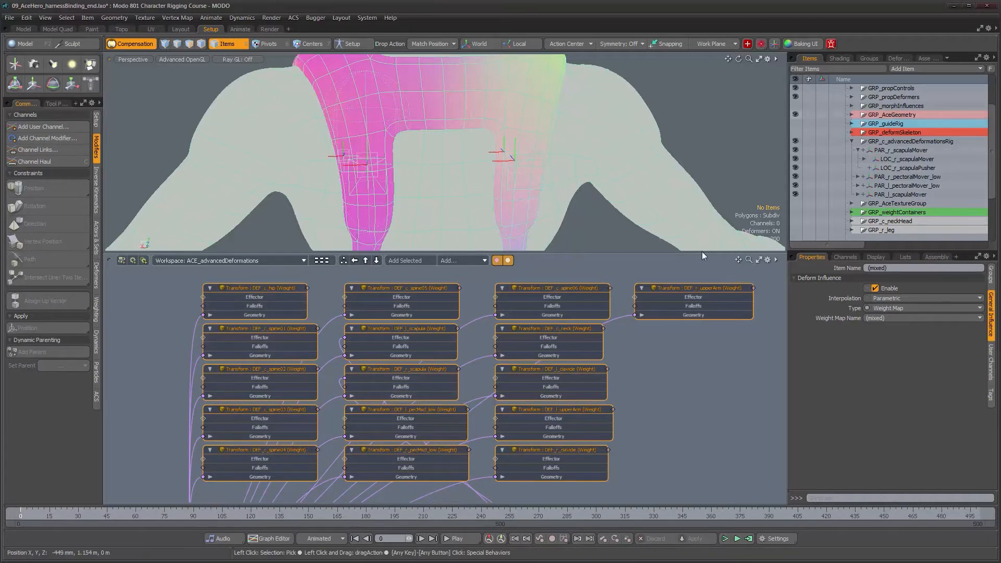
{"action": "left_click", "coordinate": [902, 61]}
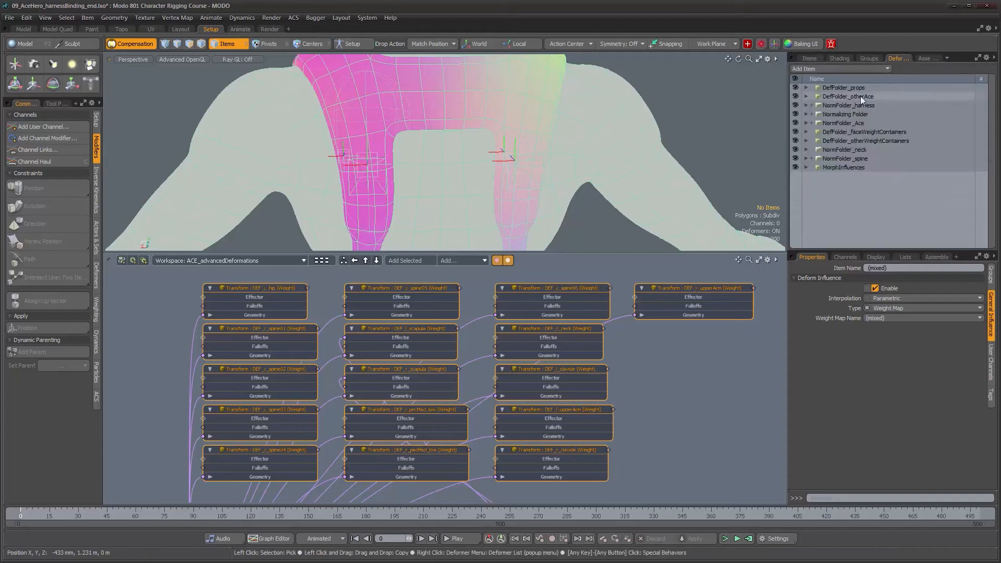
{"action": "scroll", "coordinate": [495, 363], "scroll_direction": "up", "scroll_amount": 3}
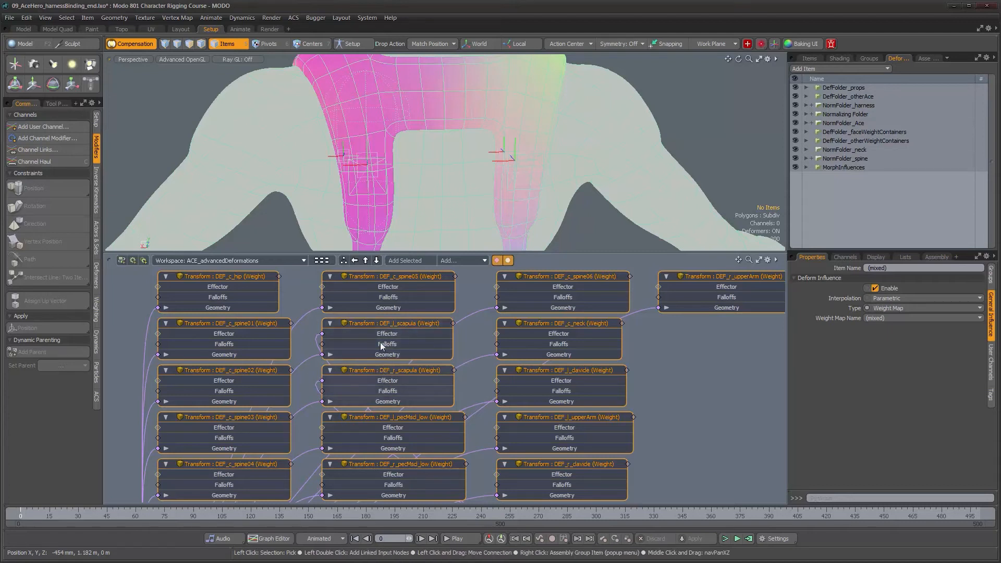
- Remove the harness's hip, spine, pectoral, neck, clavicle and upper arm influence nodes from the schematic, keeping only the two scapula influences
{"action": "scroll", "coordinate": [352, 386], "scroll_direction": "down", "scroll_amount": 1}
{"action": "left_click_drag", "start_coordinate": [352, 385], "coordinate": [432, 371], "text": "alt"}
{"action": "left_click_drag", "start_coordinate": [242, 283], "coordinate": [318, 448]}
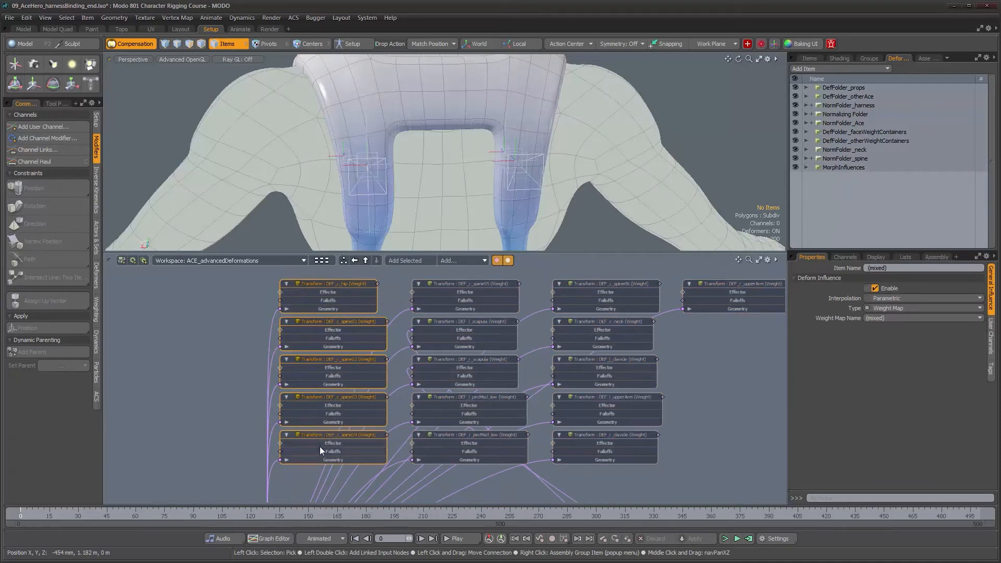
{"action": "key", "text": "Delete"}
{"action": "left_click", "coordinate": [486, 283]}
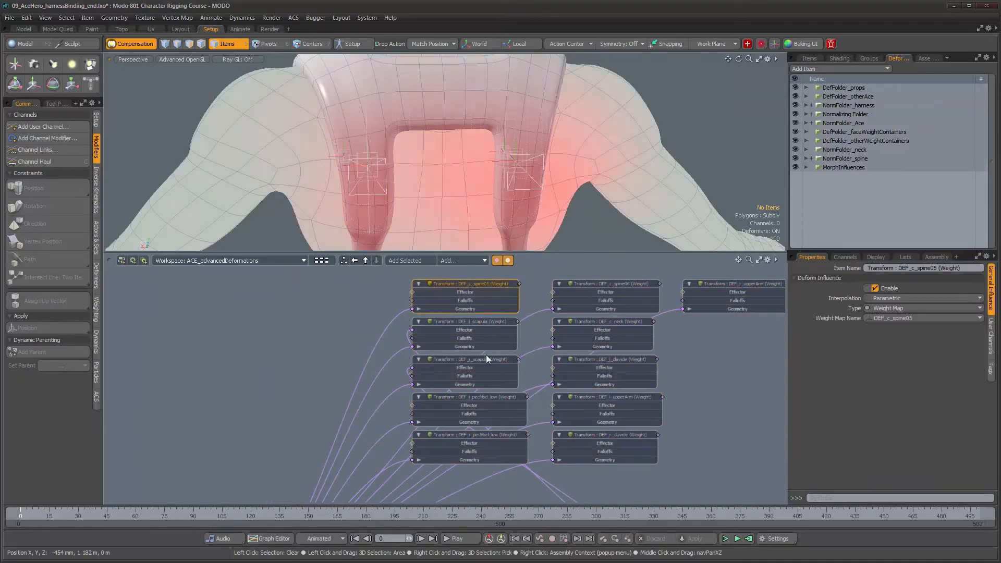
{"action": "left_click", "coordinate": [483, 464], "text": "shift"}
{"action": "left_click", "coordinate": [449, 397], "text": "shift"}
{"action": "key", "text": "Delete"}
{"action": "left_click_drag", "start_coordinate": [624, 268], "coordinate": [734, 498]}
{"action": "key", "text": "Delete"}
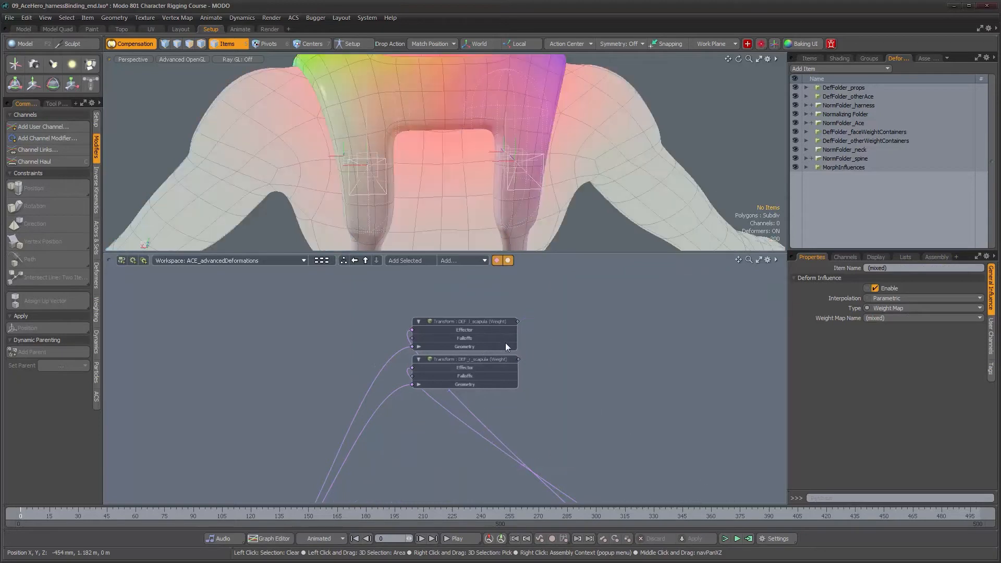
- Move the two harness scapula influence nodes and the GEO_c_ammoStrap node next to the existing scapula falloff setup
{"action": "left_click_drag", "start_coordinate": [494, 311], "coordinate": [477, 363]}
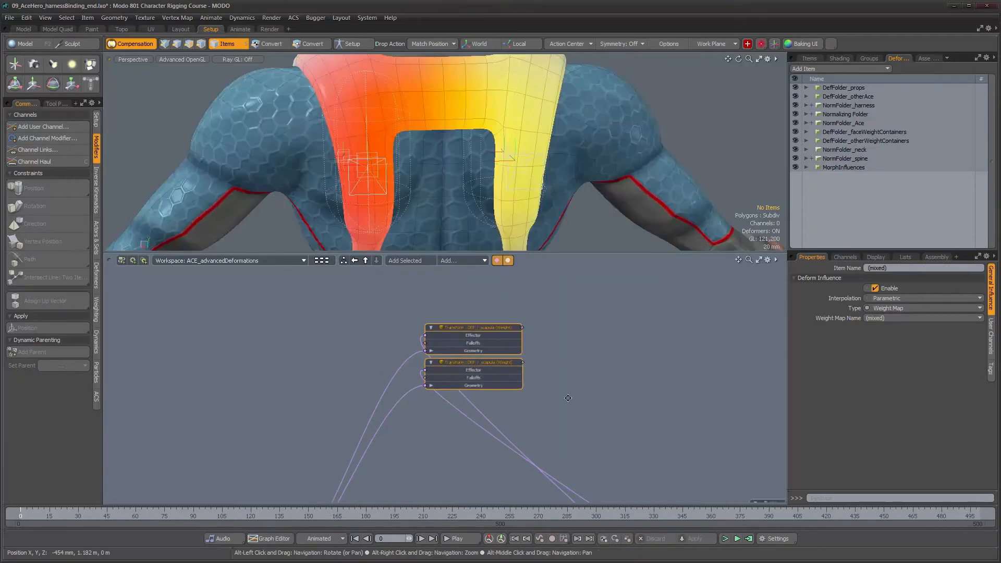
{"action": "left_click_drag", "start_coordinate": [556, 391], "coordinate": [484, 379], "text": "alt"}
{"action": "scroll", "coordinate": [485, 386], "scroll_direction": "down", "scroll_amount": 5}
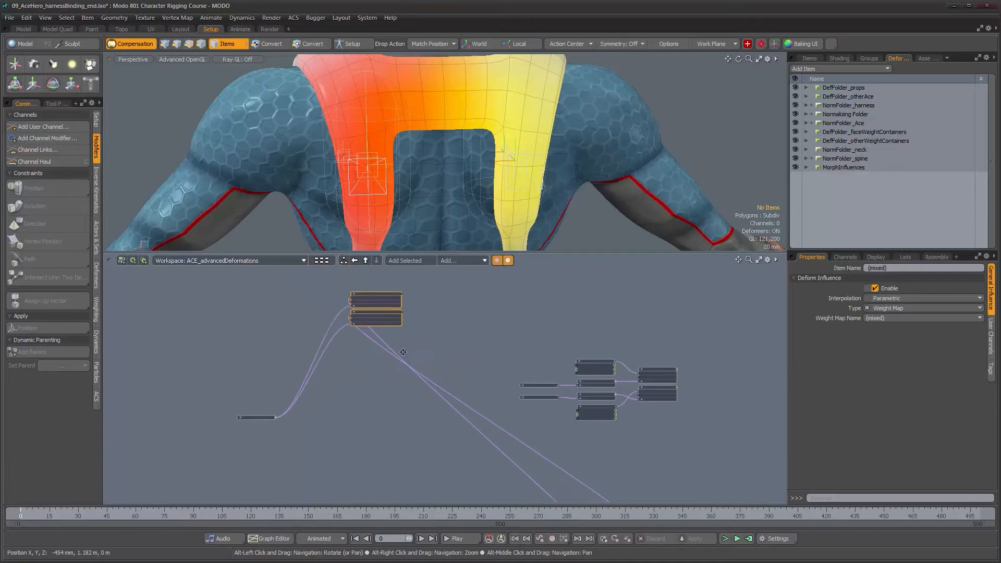
{"action": "left_click_drag", "start_coordinate": [489, 416], "coordinate": [573, 478], "text": "alt"}
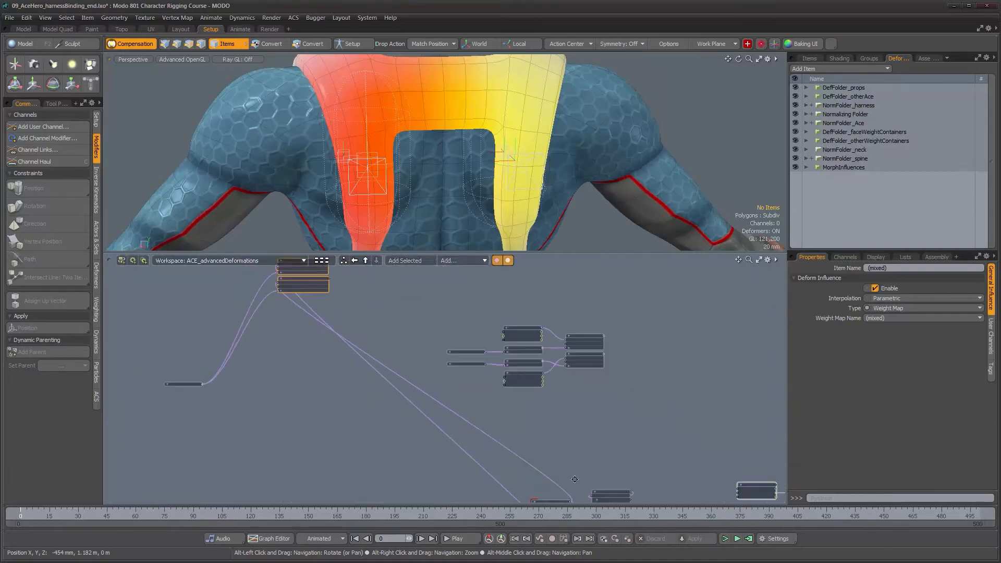
{"action": "left_click_drag", "start_coordinate": [295, 276], "coordinate": [543, 390]}
{"action": "scroll", "coordinate": [542, 390], "scroll_direction": "up", "scroll_amount": 6}
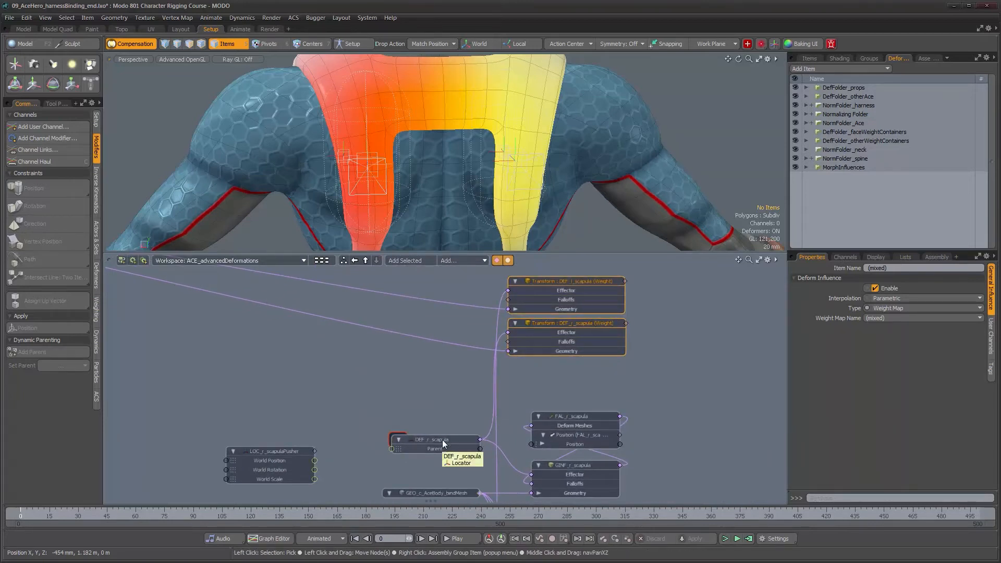
{"action": "key", "text": "a"}
{"action": "left_click_drag", "start_coordinate": [183, 269], "coordinate": [319, 411]}
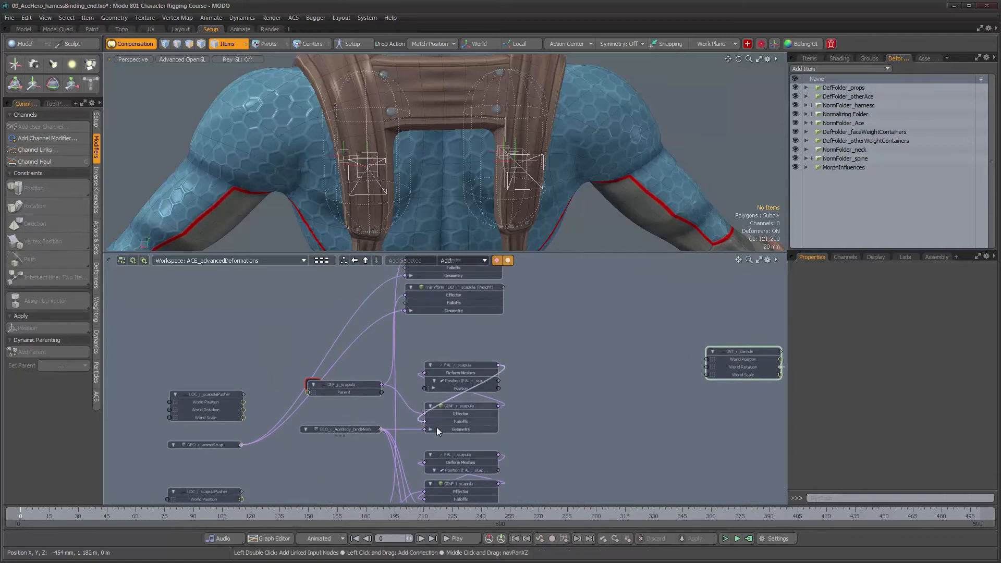
- Examine the body's existing scapula setup by selecting the GEO_c_AceBody_bindMesh and GINF_r_scapula nodes
{"action": "left_click", "coordinate": [357, 429]}
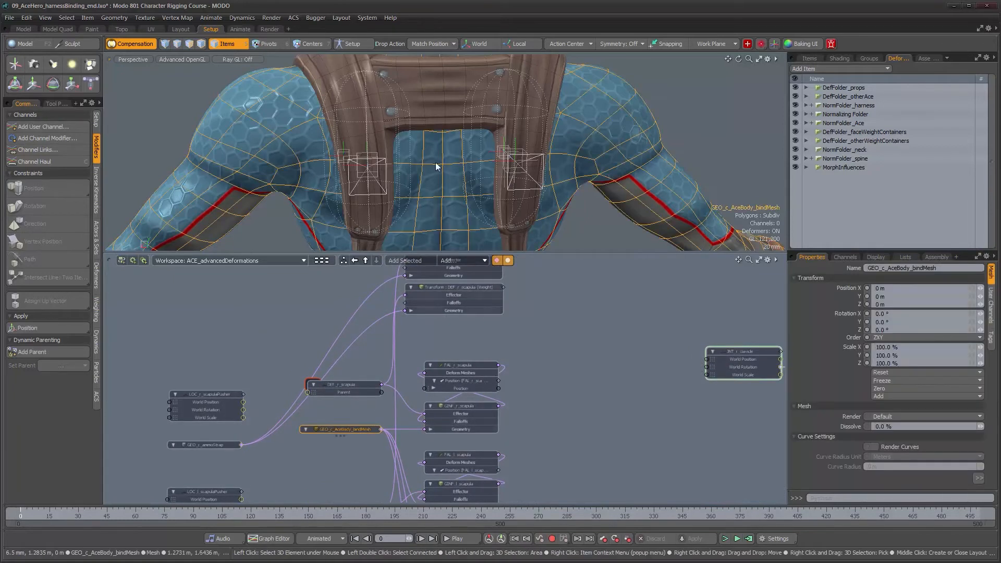
{"action": "scroll", "coordinate": [407, 388], "scroll_direction": "up", "scroll_amount": 1}
{"action": "left_click", "coordinate": [465, 411]}
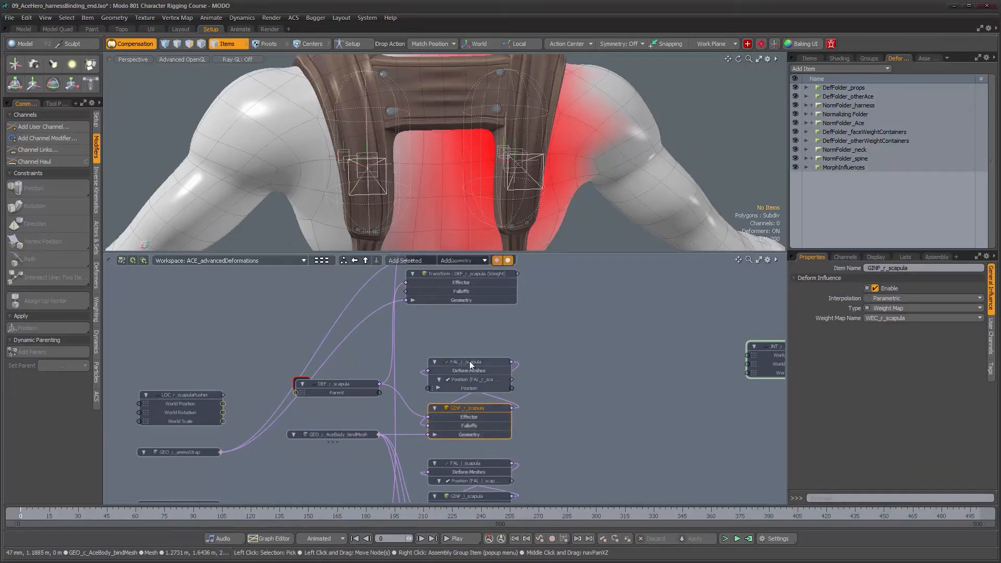
{"action": "mouse_move", "coordinate": [469, 361]}
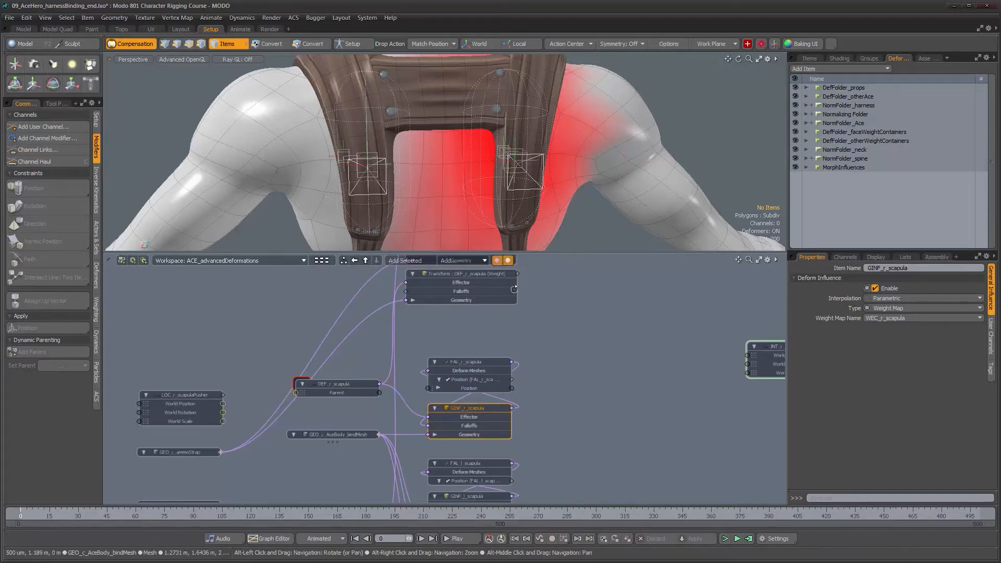
{"action": "left_click_drag", "start_coordinate": [774, 407], "coordinate": [471, 388], "text": "alt"}
{"action": "right_click_drag", "start_coordinate": [471, 389], "coordinate": [371, 401], "text": "alt"}
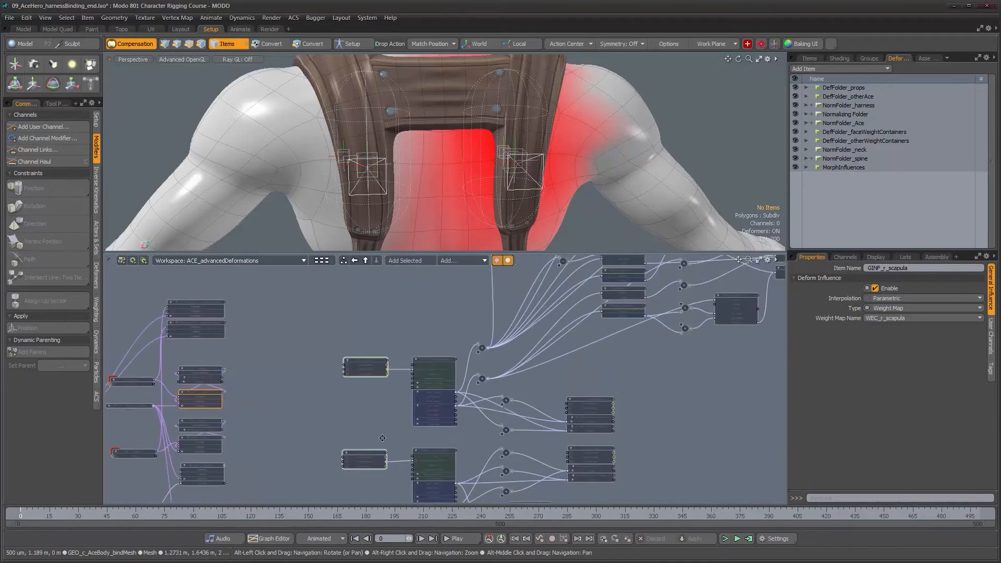
{"action": "left_click_drag", "start_coordinate": [371, 401], "coordinate": [566, 432], "text": "alt"}
{"action": "right_click_drag", "start_coordinate": [413, 394], "coordinate": [490, 388], "text": "alt"}
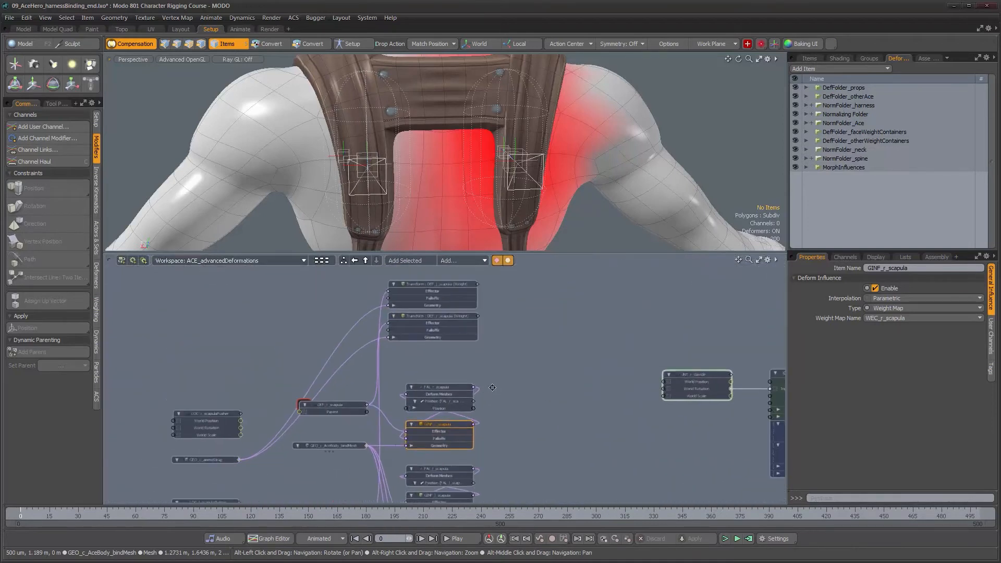
- Place the harness's DEF_r_scapula influence node above FAL_r_scapula and its DEF_l_scapula influence node below GINF_l_scapula
{"action": "left_click_drag", "start_coordinate": [447, 320], "coordinate": [465, 352]}
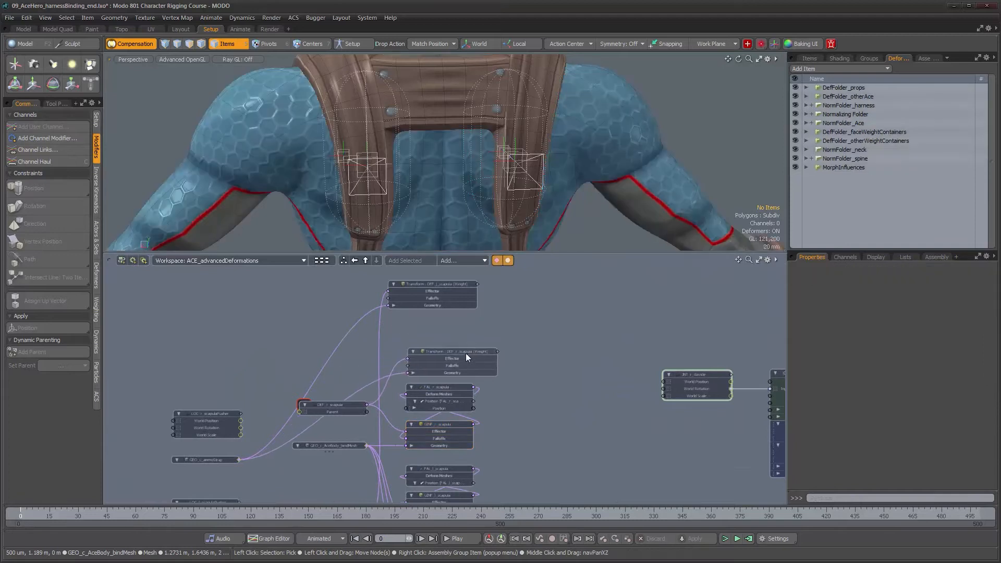
{"action": "right_click_drag", "start_coordinate": [510, 331], "coordinate": [464, 352], "text": "alt"}
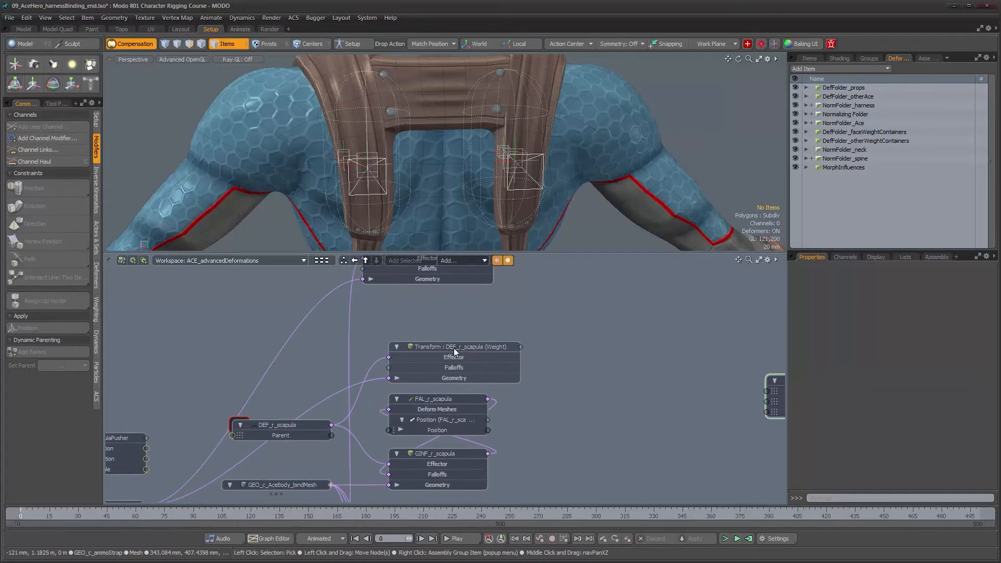
{"action": "right_click_drag", "start_coordinate": [439, 351], "coordinate": [458, 287], "text": "alt"}
{"action": "right_click_drag", "start_coordinate": [460, 371], "coordinate": [455, 411], "text": "alt"}
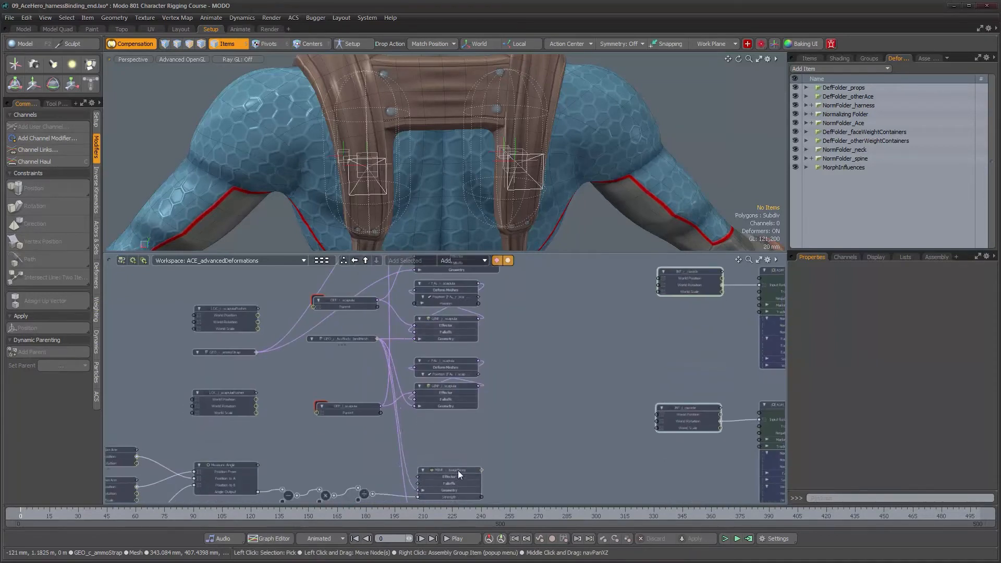
{"action": "left_click_drag", "start_coordinate": [444, 323], "coordinate": [443, 404], "text": "alt"}
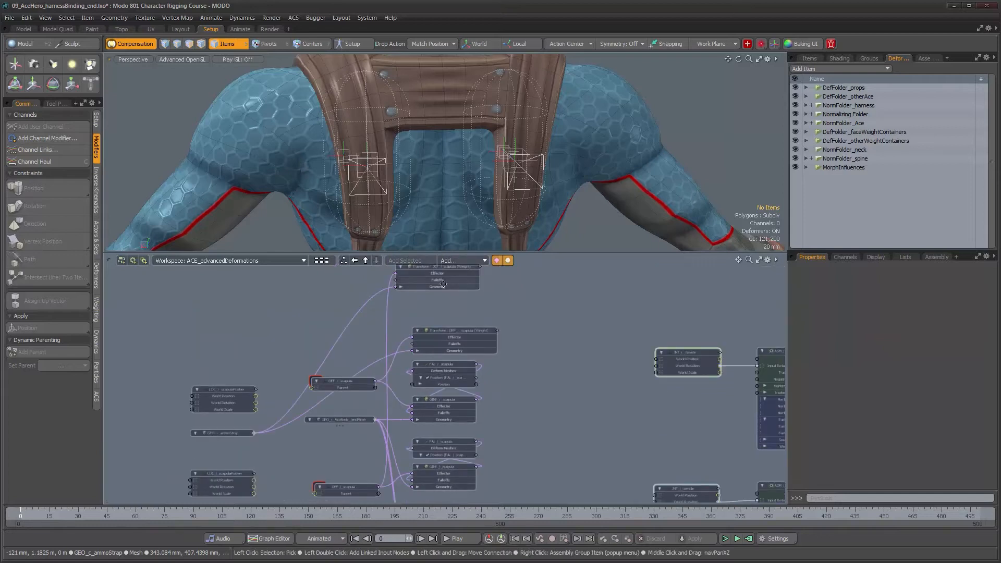
{"action": "left_click_drag", "start_coordinate": [503, 398], "coordinate": [483, 304], "text": "alt"}
{"action": "left_click_drag", "start_coordinate": [450, 411], "coordinate": [442, 405]}
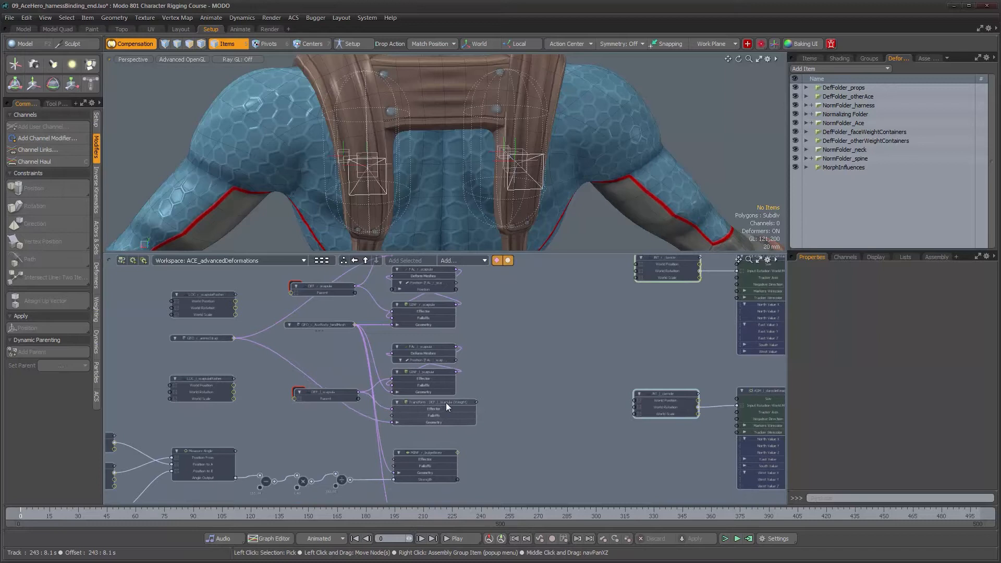
{"action": "left_click_drag", "start_coordinate": [428, 353], "coordinate": [431, 408], "text": "alt"}
{"action": "left_click_drag", "start_coordinate": [420, 292], "coordinate": [422, 295]}
- Connect FAL_r_scapula and FAL_l_scapula to the Falloffs inputs of the matching harness scapula influences
{"action": "scroll", "coordinate": [425, 303], "scroll_direction": "up", "scroll_amount": 2}
{"action": "left_click_drag", "start_coordinate": [459, 166], "coordinate": [366, 184], "text": "alt"}
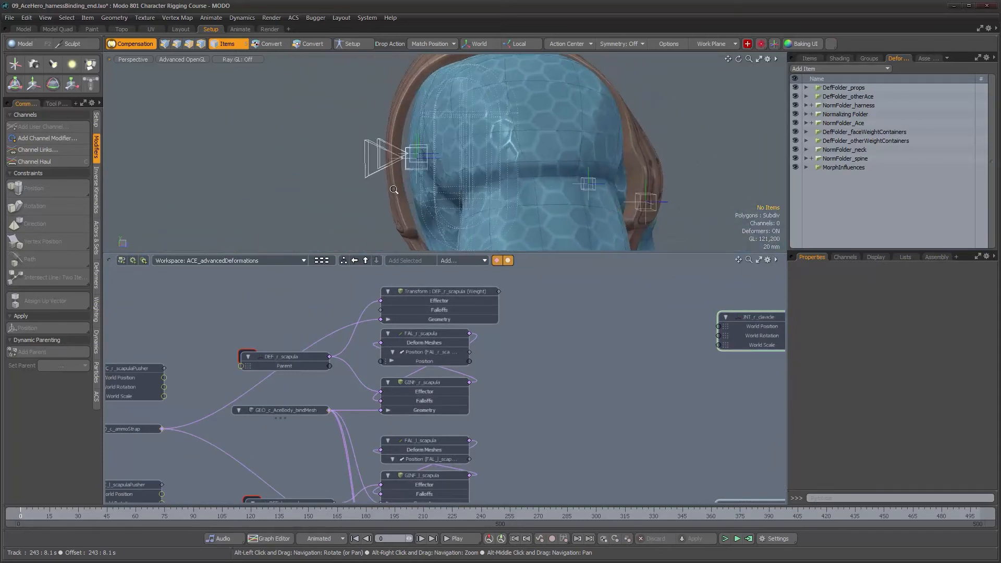
{"action": "scroll", "coordinate": [374, 186], "scroll_direction": "up", "scroll_amount": 2}
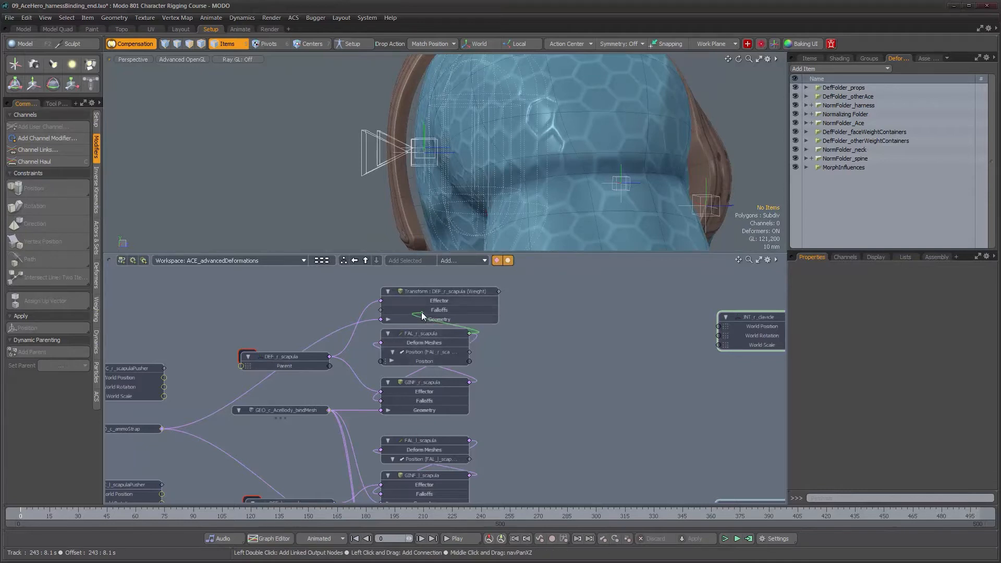
{"action": "left_click_drag", "start_coordinate": [449, 161], "coordinate": [532, 194], "text": "alt"}
{"action": "scroll", "coordinate": [474, 352], "scroll_direction": "down", "scroll_amount": 2}
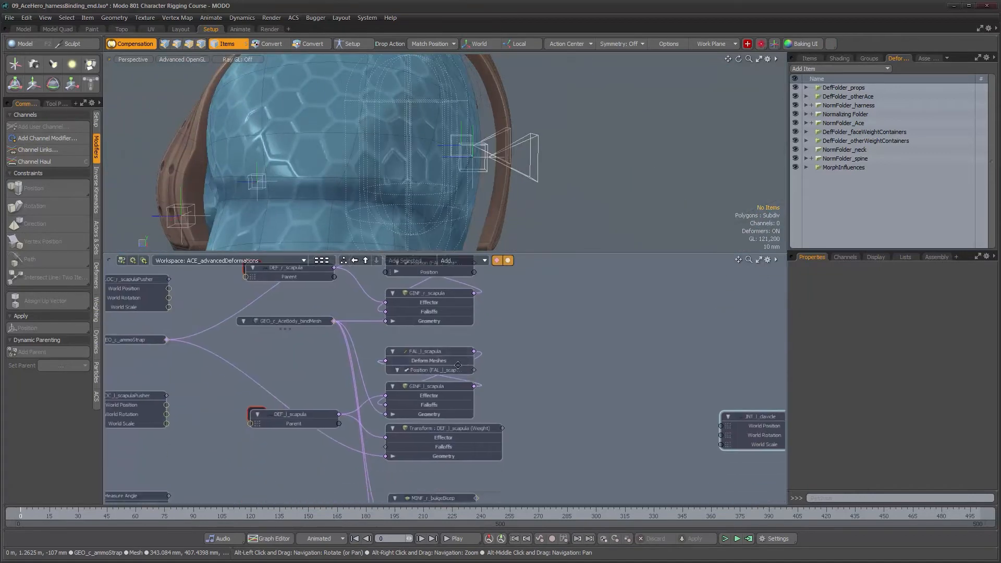
{"action": "left_click_drag", "start_coordinate": [473, 352], "coordinate": [423, 446]}
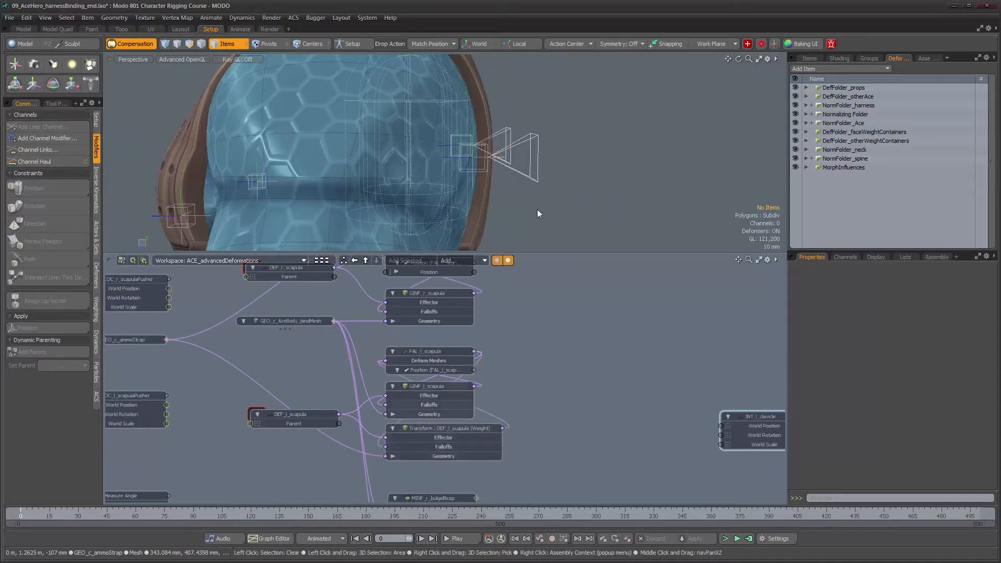
- Scrub the animation to frame 334 and examine the harness deformation over the scapulae from the back and side
{"action": "left_click_drag", "start_coordinate": [512, 189], "coordinate": [336, 182], "text": "alt"}
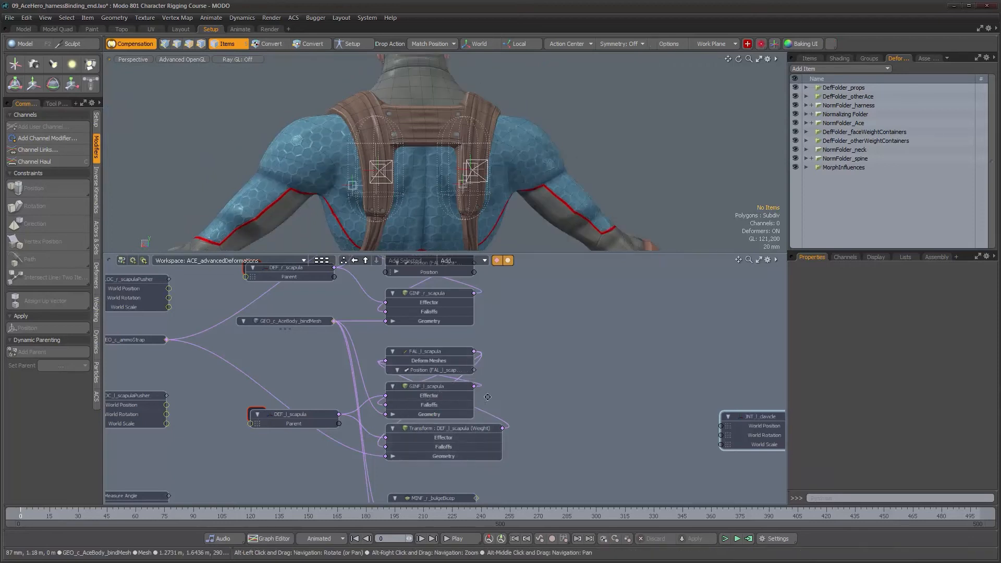
{"action": "left_click_drag", "start_coordinate": [476, 423], "coordinate": [458, 470], "text": "alt"}
{"action": "scroll", "coordinate": [462, 458], "scroll_direction": "down", "scroll_amount": 1, "text": "alt"}
{"action": "scroll", "coordinate": [457, 407], "scroll_direction": "down", "scroll_amount": 1, "text": "alt"}
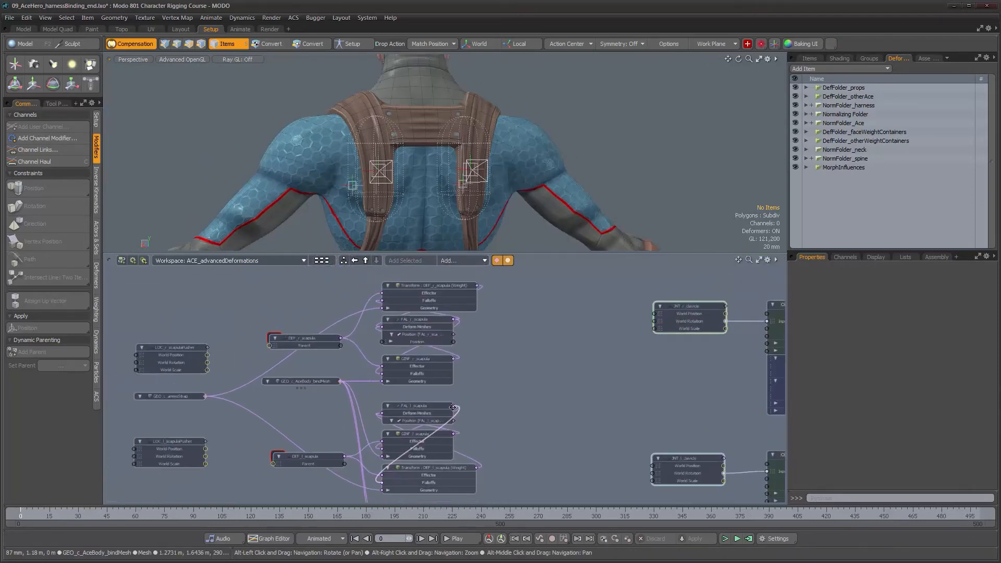
{"action": "left_click_drag", "start_coordinate": [386, 170], "coordinate": [388, 148], "text": "alt"}
{"action": "left_click_drag", "start_coordinate": [392, 513], "coordinate": [660, 514]}
{"action": "mouse_move", "coordinate": [584, 209]}
{"action": "left_mouse_down", "text": "alt"}
{"action": "mouse_move", "coordinate": [523, 181]}
{"action": "mouse_move", "coordinate": [527, 104]}
{"action": "mouse_move", "coordinate": [518, 190]}
{"action": "left_mouse_up", "text": "alt"}
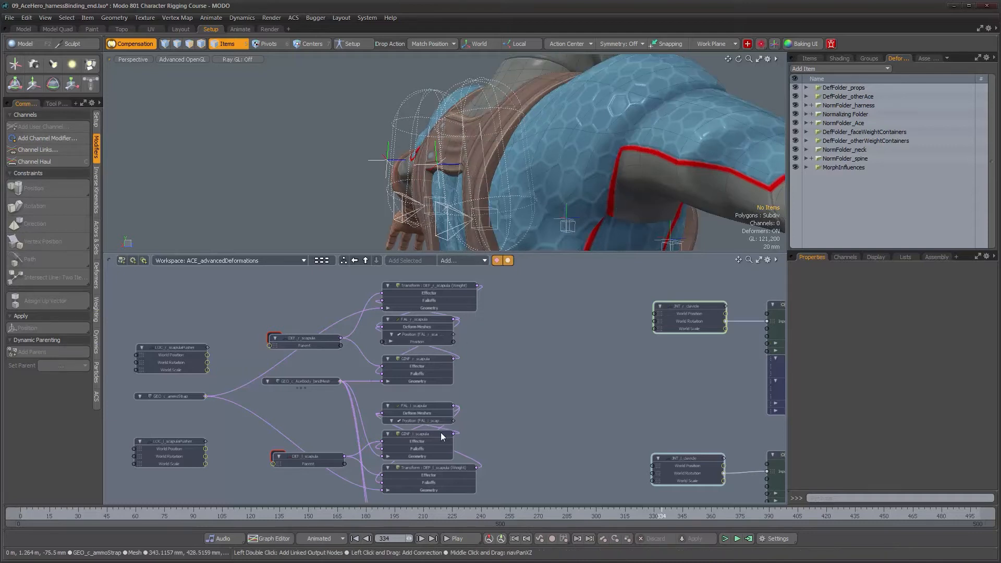
- Toggle the harness's DEF_l_scapula weight influence off and on and examine its effect on the straps across the back
{"action": "left_click", "coordinate": [439, 466]}
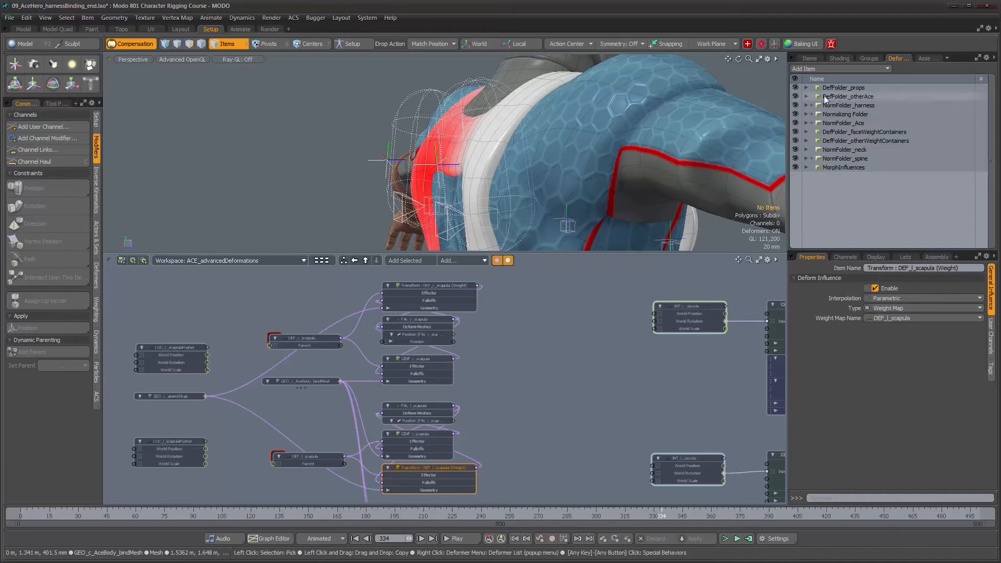
{"action": "left_click", "coordinate": [805, 105]}
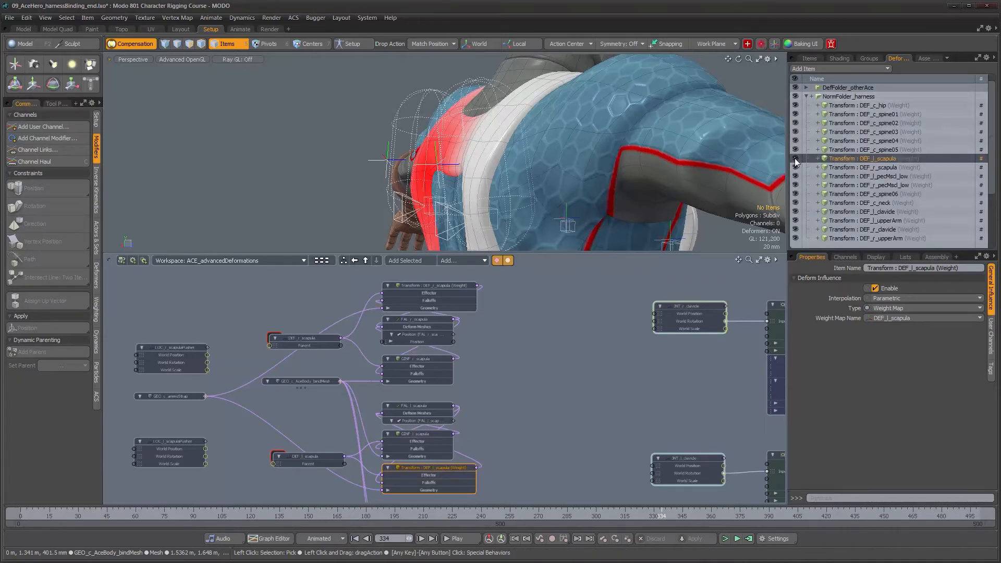
{"action": "left_click_drag", "start_coordinate": [626, 152], "coordinate": [505, 147], "text": "alt"}
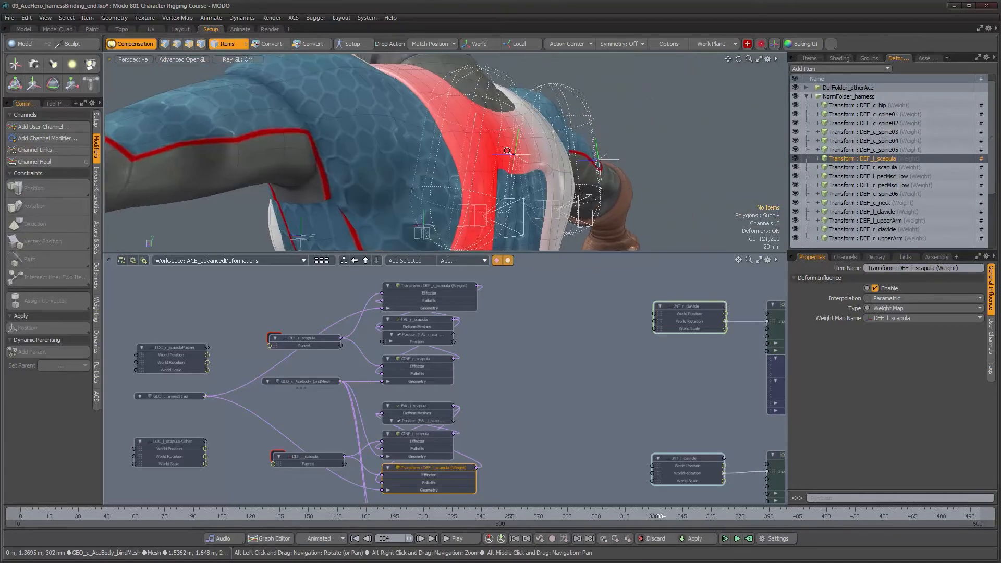
{"action": "left_click", "coordinate": [796, 158]}
{"action": "left_click", "coordinate": [796, 158]}
{"action": "left_click", "coordinate": [796, 159]}
{"action": "left_click", "coordinate": [796, 158]}
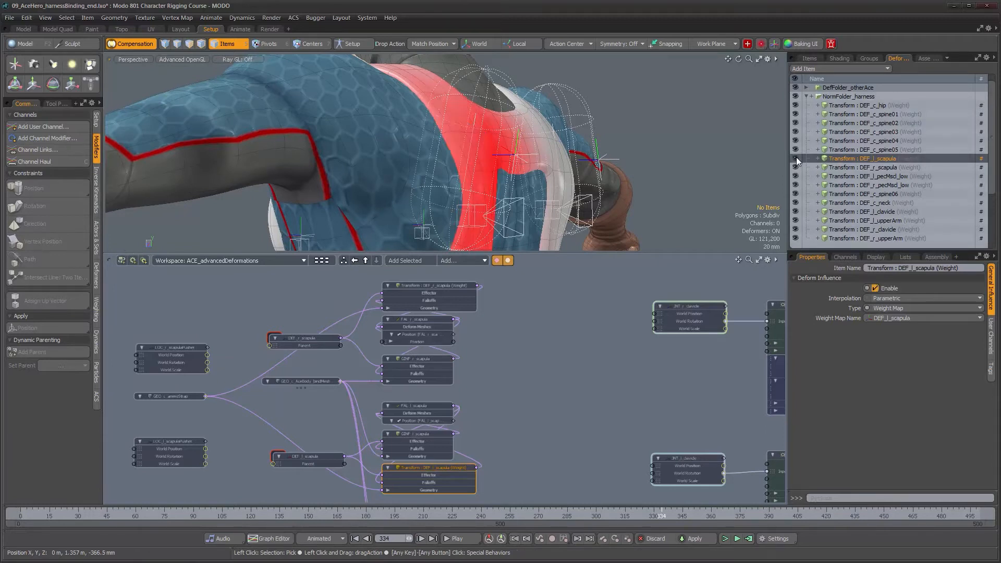
{"action": "left_click_drag", "start_coordinate": [600, 156], "coordinate": [466, 179], "text": "alt"}
{"action": "left_click", "coordinate": [498, 414]}
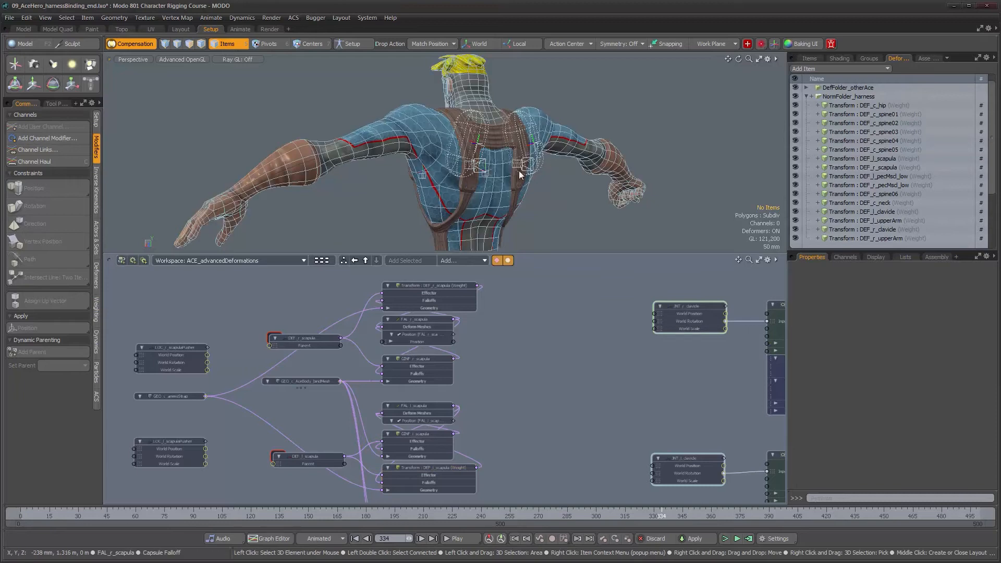
{"action": "scroll", "coordinate": [471, 157], "scroll_direction": "up", "scroll_amount": 5}
{"action": "left_click_drag", "start_coordinate": [461, 180], "coordinate": [446, 197], "text": "alt"}
{"action": "scroll", "coordinate": [446, 197], "scroll_direction": "down", "scroll_amount": 5}
{"action": "left_click_drag", "start_coordinate": [508, 193], "coordinate": [508, 172], "text": "alt"}
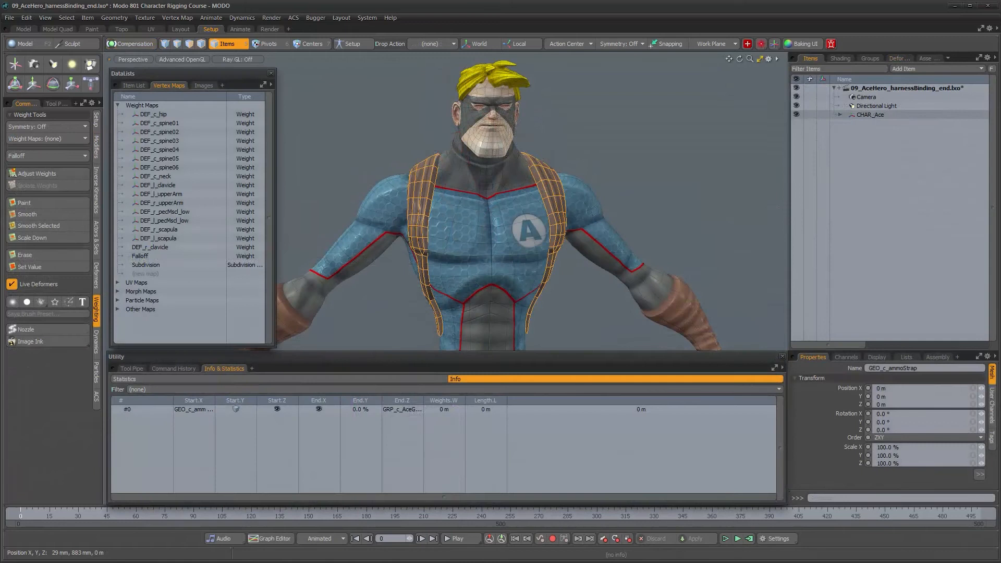
- Display the DEF_r_clavicle weight map of GEO_c_ammoStrap and examine the weighting over the right shoulder
{"action": "left_click_drag", "start_coordinate": [573, 286], "coordinate": [548, 255], "text": "alt"}
{"action": "right_click_drag", "start_coordinate": [548, 255], "coordinate": [547, 255], "text": "alt"}
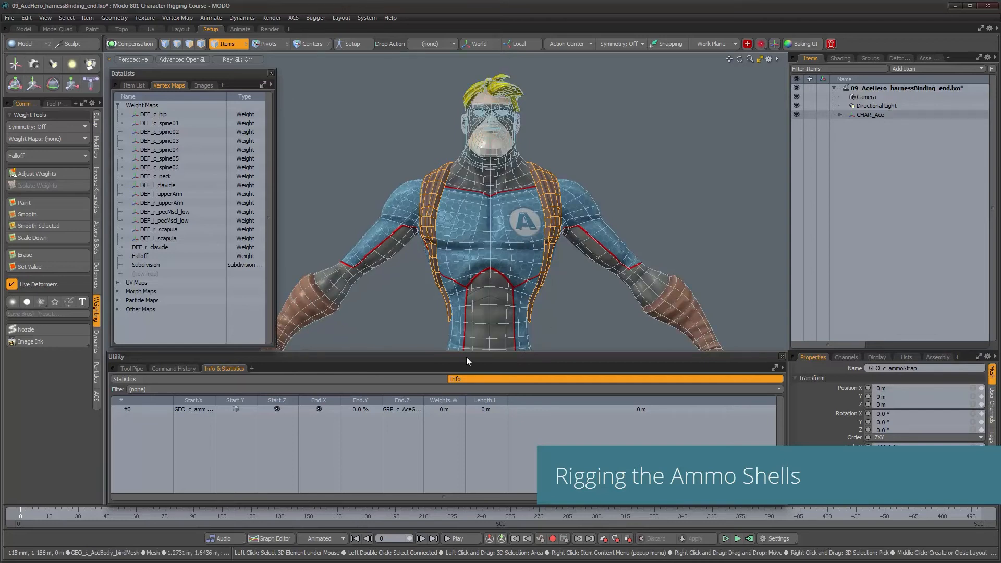
{"action": "left_click_drag", "start_coordinate": [460, 279], "coordinate": [436, 221], "text": "alt"}
{"action": "right_click_drag", "start_coordinate": [469, 229], "coordinate": [513, 258], "text": "alt"}
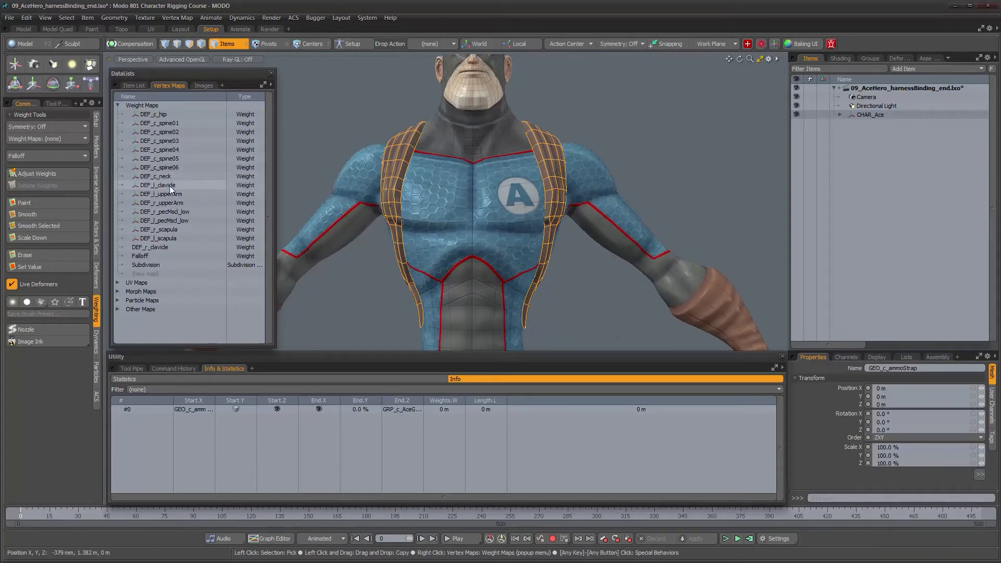
{"action": "left_click", "coordinate": [157, 247]}
{"action": "left_click_drag", "start_coordinate": [425, 195], "coordinate": [477, 208], "text": "alt"}
{"action": "right_click_drag", "start_coordinate": [477, 208], "coordinate": [513, 208], "text": "alt"}
{"action": "left_click_drag", "start_coordinate": [513, 209], "coordinate": [582, 208], "text": "alt"}
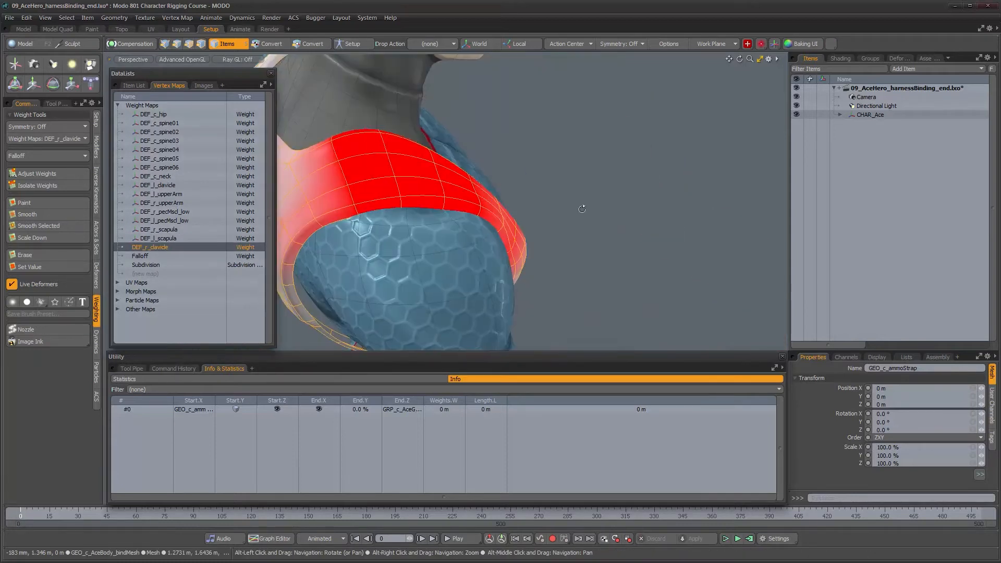
{"action": "left_click_drag", "start_coordinate": [404, 192], "coordinate": [442, 186], "text": "alt"}
{"action": "left_click_drag", "start_coordinate": [522, 195], "coordinate": [468, 200], "text": "alt"}
{"action": "right_click_drag", "start_coordinate": [468, 200], "coordinate": [446, 200], "text": "alt"}
{"action": "left_click_drag", "start_coordinate": [446, 200], "coordinate": [423, 210], "text": "alt"}
- Scrub the animation through frames 33 and 48 to check the strap's clavicle deformation, return to frame 0 and deselect the weight map
{"action": "mouse_move", "coordinate": [625, 515]}
{"action": "left_mouse_down"}
{"action": "mouse_move", "coordinate": [872, 516]}
{"action": "mouse_move", "coordinate": [35, 515]}
{"action": "left_mouse_up"}
{"action": "left_click", "coordinate": [82, 516]}
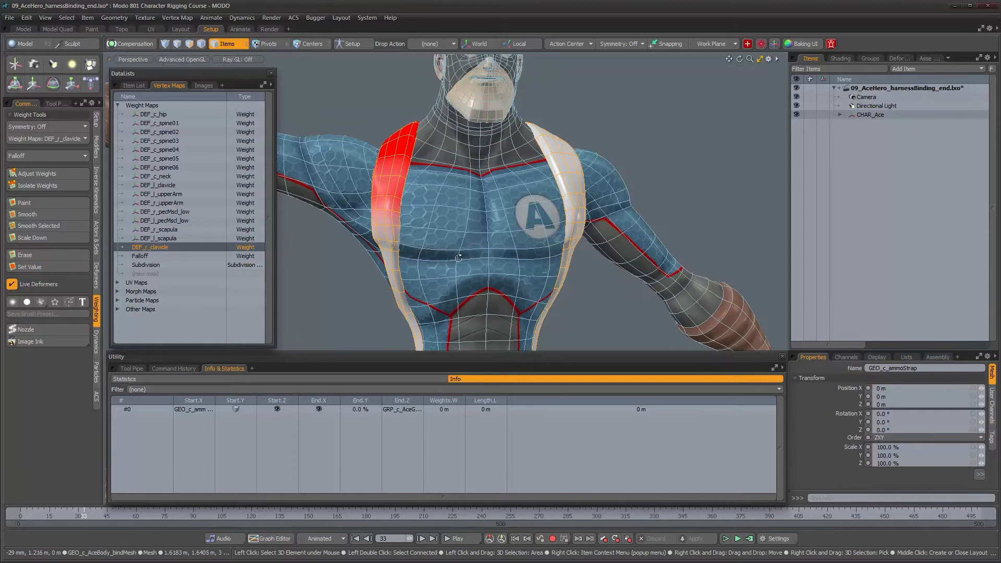
{"action": "scroll", "coordinate": [458, 257], "scroll_direction": "down", "scroll_amount": 5}
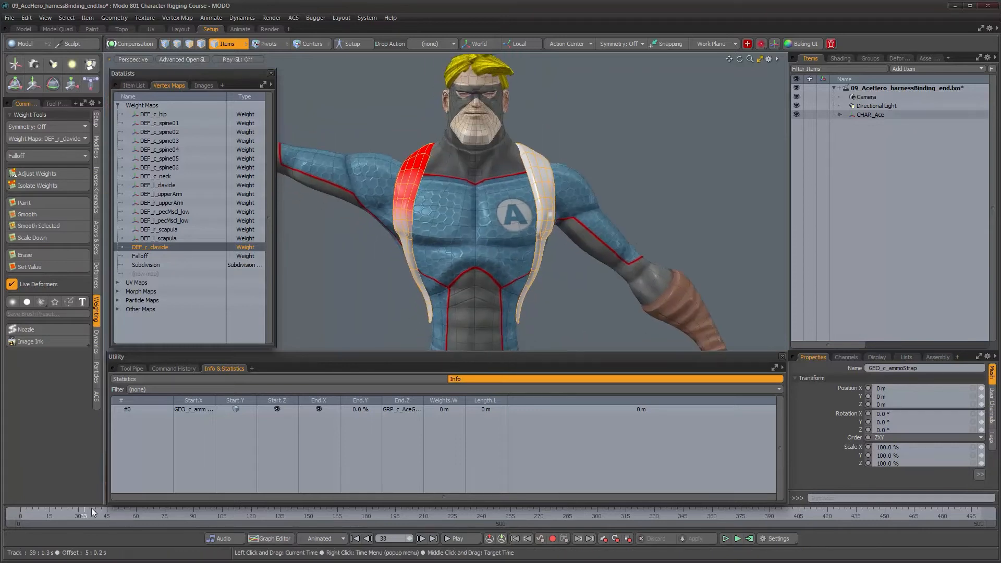
{"action": "mouse_move", "coordinate": [81, 516]}
{"action": "left_mouse_down"}
{"action": "mouse_move", "coordinate": [239, 516]}
{"action": "mouse_move", "coordinate": [111, 515]}
{"action": "left_mouse_up"}
{"action": "left_click_drag", "start_coordinate": [382, 151], "coordinate": [398, 217], "text": "alt"}
{"action": "left_click_drag", "start_coordinate": [423, 262], "coordinate": [386, 250], "text": "alt"}
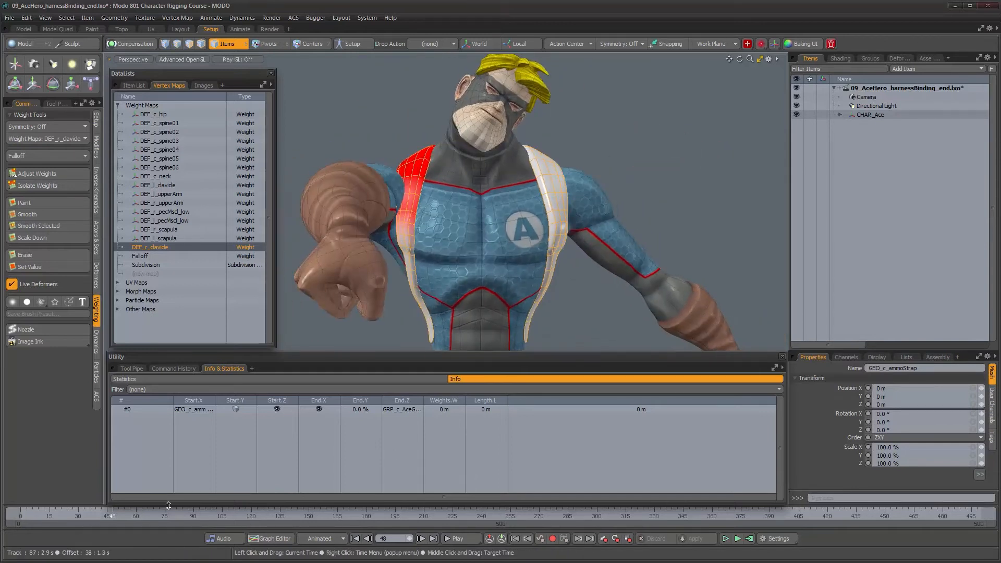
{"action": "left_click_drag", "start_coordinate": [111, 516], "coordinate": [21, 516]}
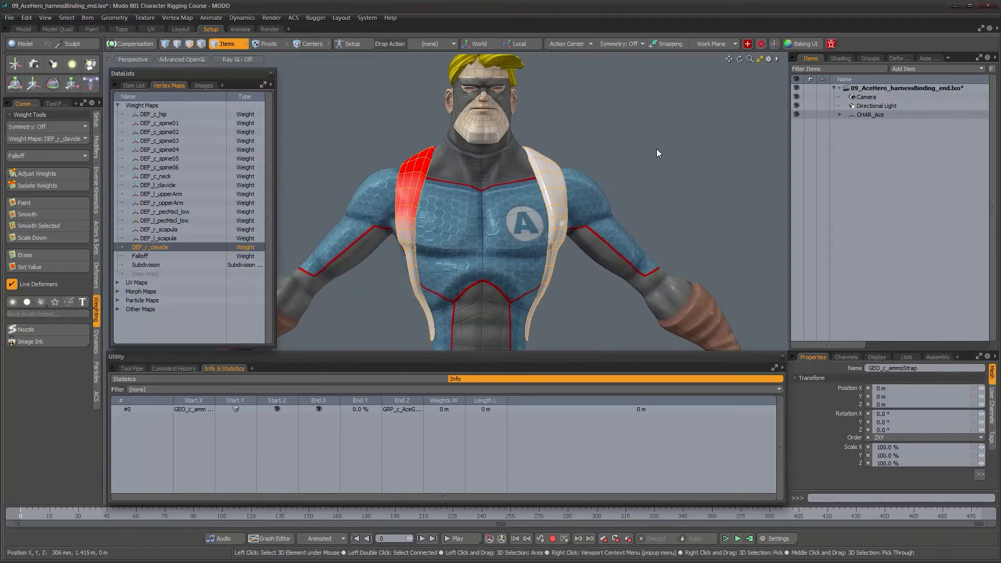
{"action": "left_click", "coordinate": [157, 248], "text": "ctrl"}
{"action": "left_click_drag", "start_coordinate": [542, 219], "coordinate": [625, 223], "text": "alt"}
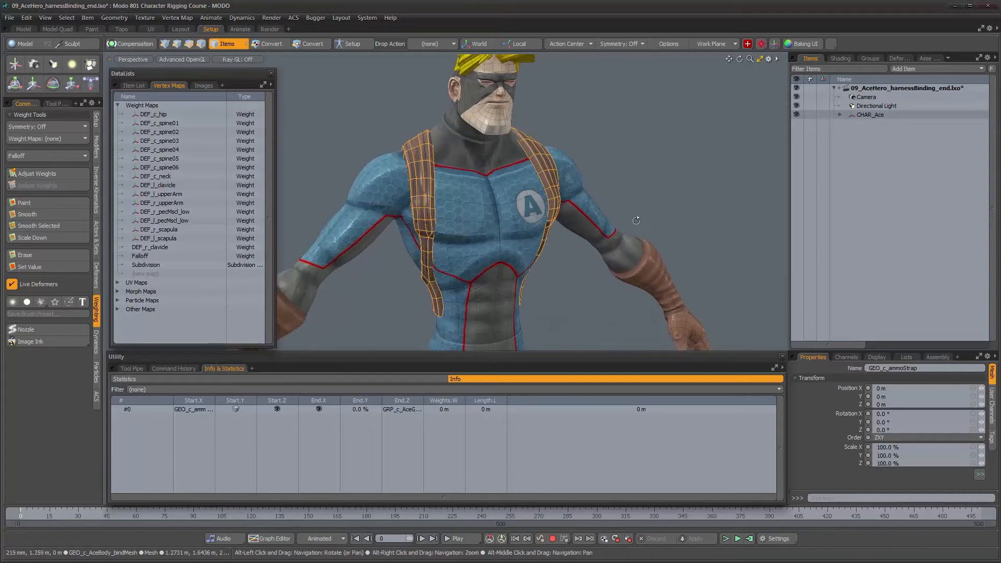
- Expand the hierarchy down to GRP_c_AceGearGeometry and show the ammo shells from GEO_l_ammo_04 through GEO_r_ammo_04
{"action": "left_click", "coordinate": [840, 115]}
{"action": "left_click", "coordinate": [846, 123]}
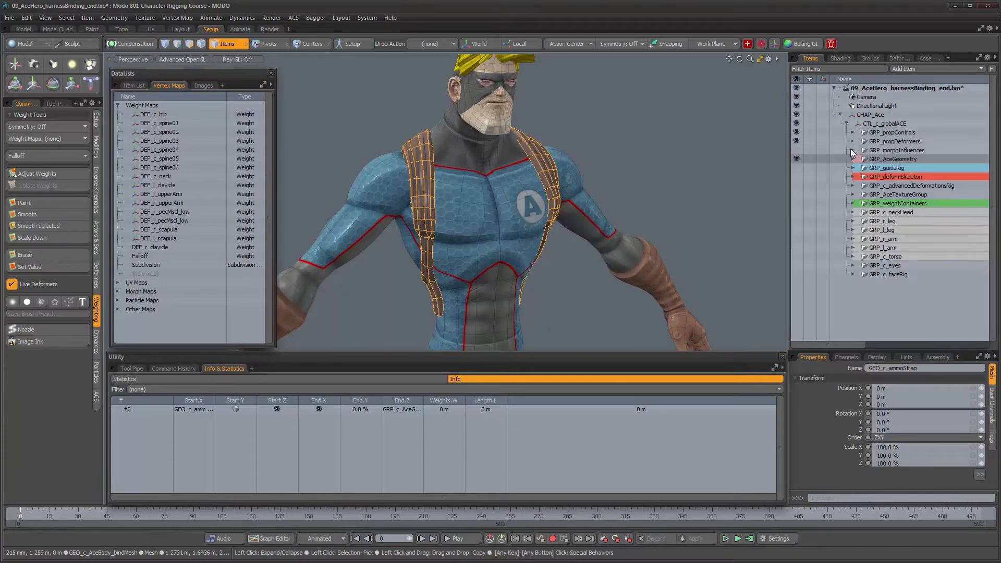
{"action": "left_click", "coordinate": [852, 159]}
{"action": "left_click", "coordinate": [858, 176]}
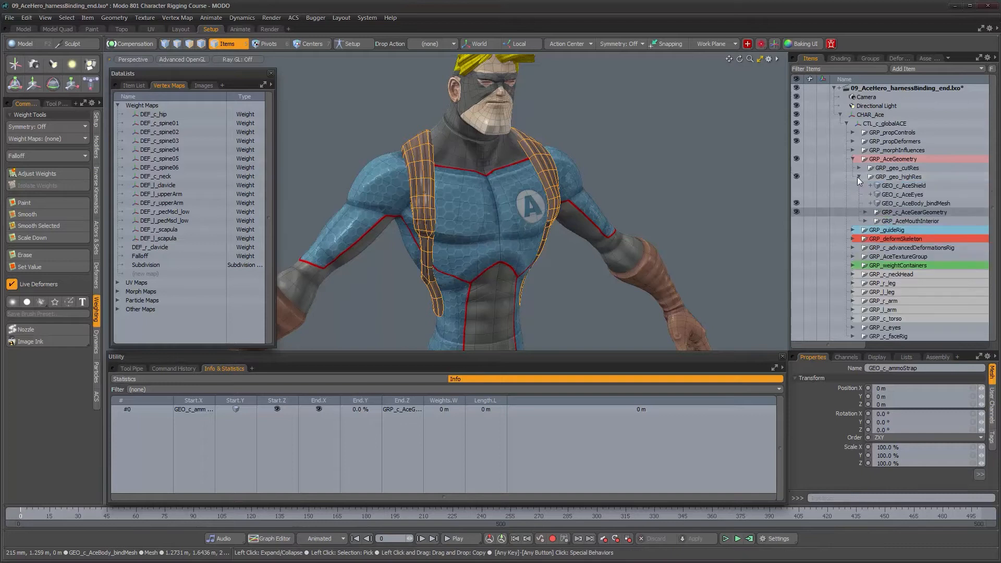
{"action": "left_click", "coordinate": [865, 212]}
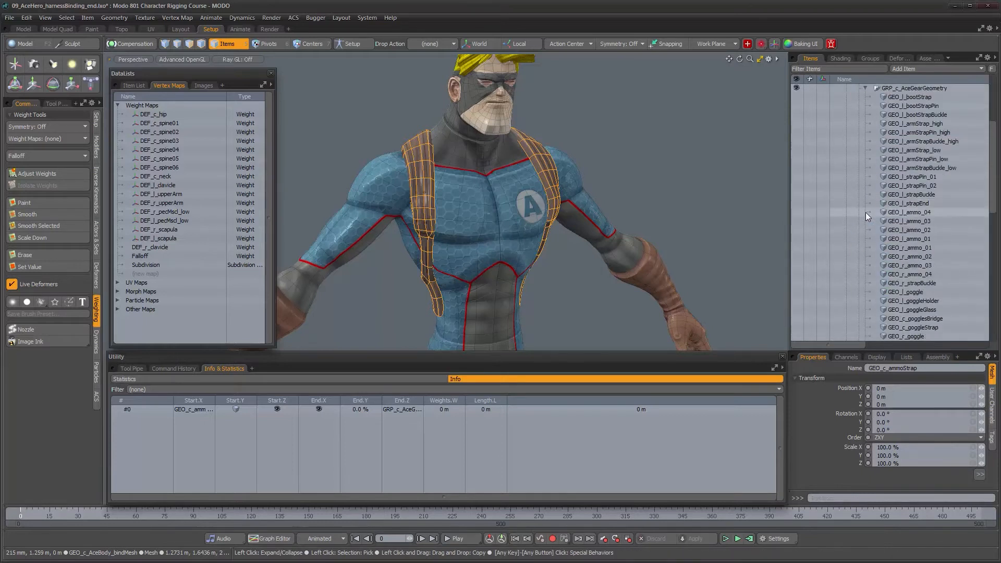
{"action": "scroll", "coordinate": [939, 268], "scroll_direction": "down", "scroll_amount": 1}
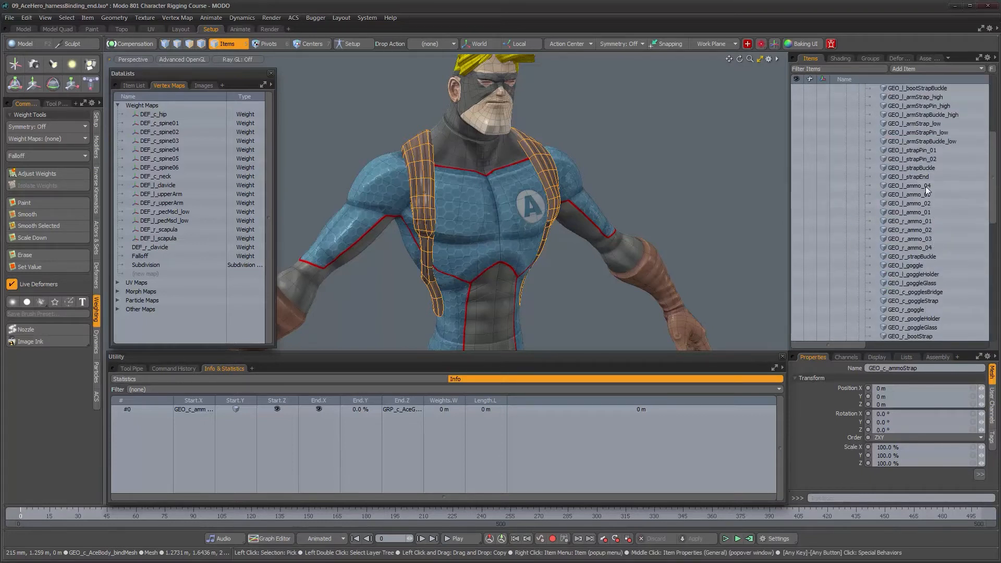
{"action": "left_click_drag", "start_coordinate": [796, 186], "coordinate": [796, 260]}
{"action": "left_click", "coordinate": [796, 256]}
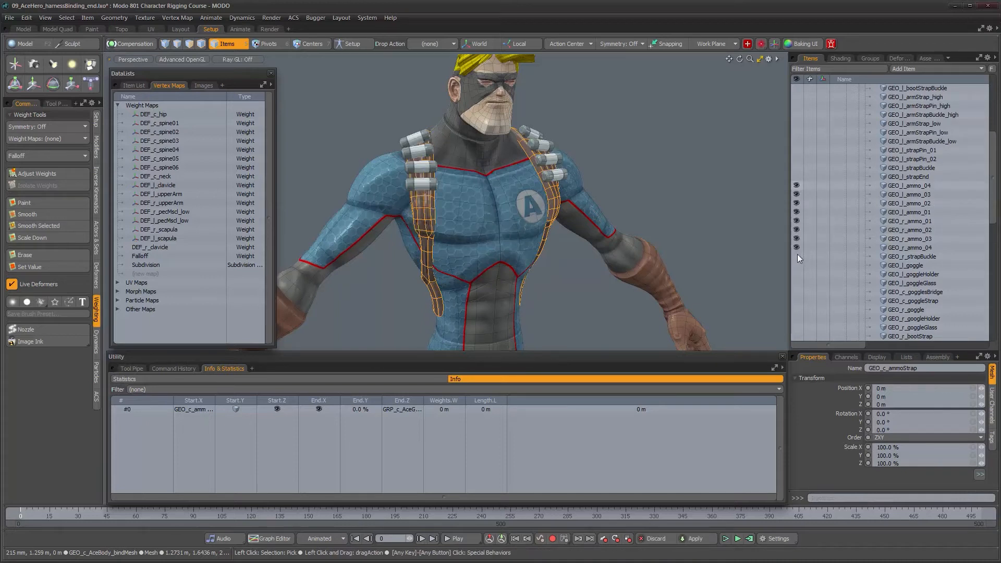
- Examine how the ammo shells sit on both harness straps from several angles
{"action": "left_click_drag", "start_coordinate": [521, 187], "coordinate": [390, 178], "text": "alt"}
{"action": "right_click_drag", "start_coordinate": [479, 151], "coordinate": [641, 131], "text": "alt"}
{"action": "left_click_drag", "start_coordinate": [500, 149], "coordinate": [375, 146], "text": "alt"}
{"action": "middle_click_drag", "start_coordinate": [516, 144], "coordinate": [550, 143], "text": "alt"}
{"action": "left_click_drag", "start_coordinate": [551, 143], "coordinate": [644, 144], "text": "alt"}
{"action": "middle_click_drag", "start_coordinate": [521, 142], "coordinate": [620, 144], "text": "alt"}
{"action": "right_click_drag", "start_coordinate": [620, 145], "coordinate": [573, 144], "text": "alt"}
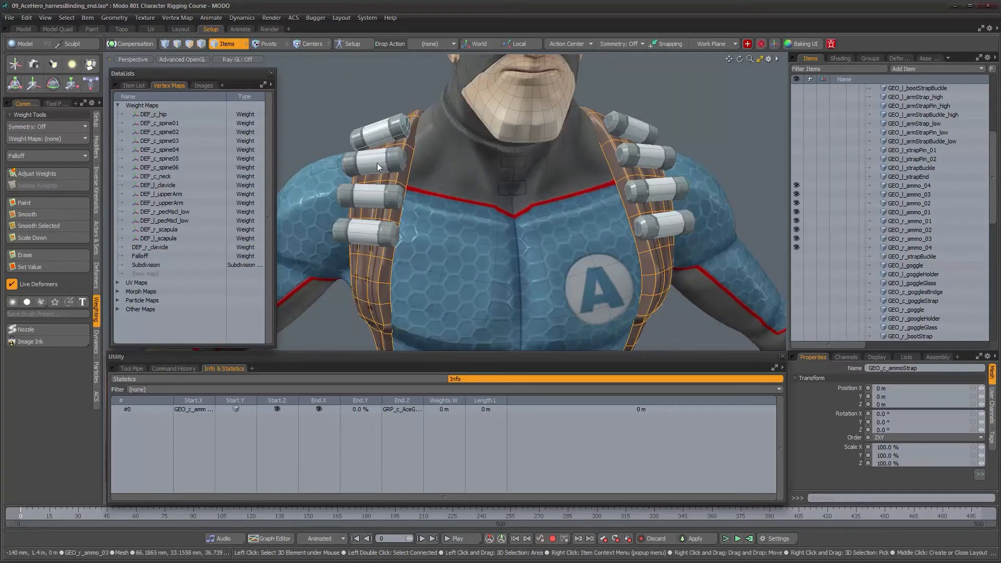
{"action": "left_click_drag", "start_coordinate": [396, 238], "coordinate": [470, 213], "text": "alt"}
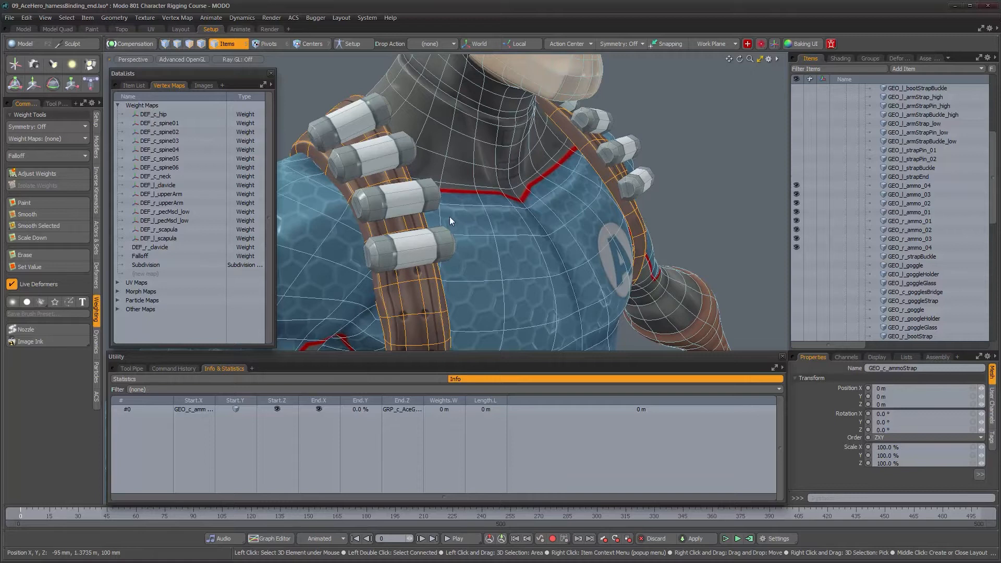
- Select the lowest shell on the character's right strap, GEO_r_ammo_01, and examine its placement against the strap
{"action": "left_click", "coordinate": [438, 246]}
{"action": "left_click_drag", "start_coordinate": [438, 246], "coordinate": [678, 208], "text": "alt"}
{"action": "scroll", "coordinate": [483, 277], "scroll_direction": "up", "scroll_amount": 3}
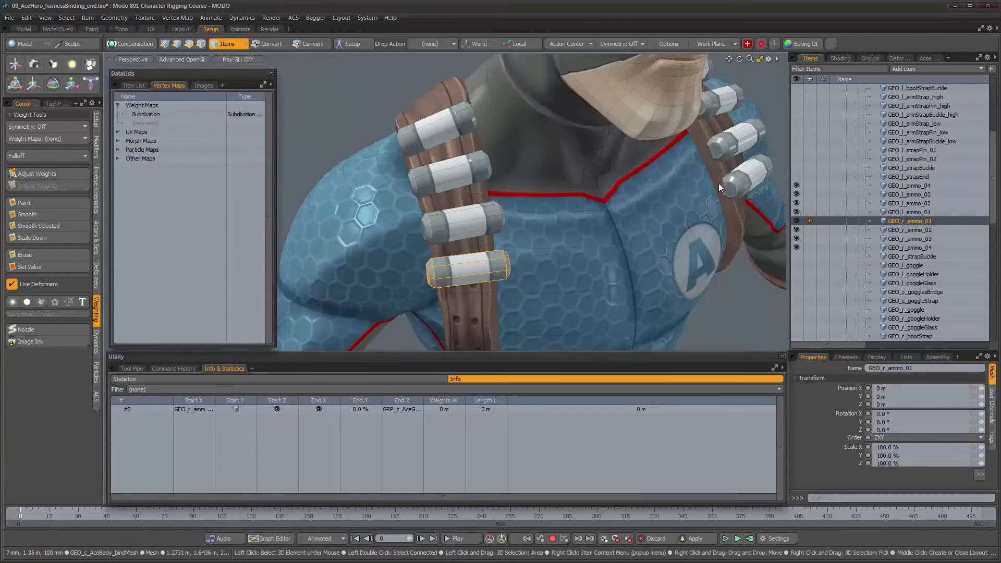
{"action": "left_click_drag", "start_coordinate": [612, 247], "coordinate": [490, 256], "text": "alt"}
{"action": "left_click_drag", "start_coordinate": [530, 282], "coordinate": [562, 275], "text": "alt"}
{"action": "scroll", "coordinate": [542, 292], "scroll_direction": "up", "scroll_amount": 3}
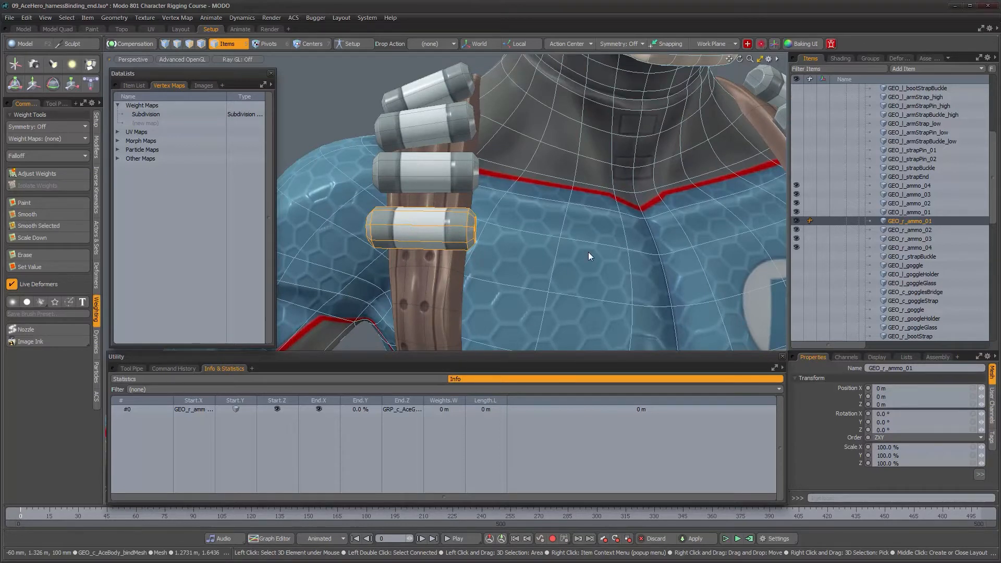
{"action": "left_click_drag", "start_coordinate": [421, 203], "coordinate": [503, 203], "text": "alt"}
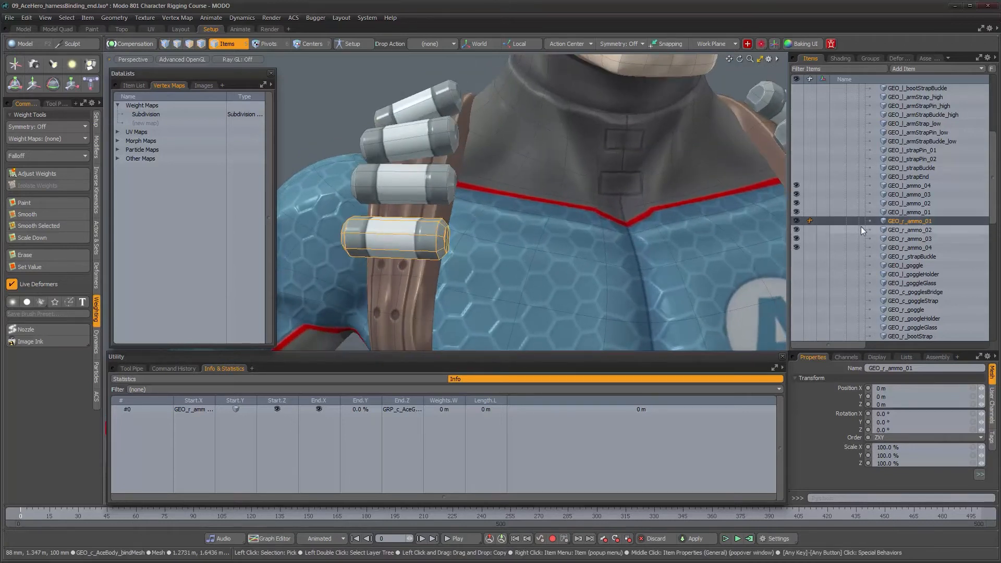
- Hide every ammo shell except GEO_r_ammo_01
{"action": "left_click_drag", "start_coordinate": [795, 230], "coordinate": [795, 246]}
{"action": "left_click", "coordinate": [796, 247]}
{"action": "left_click_drag", "start_coordinate": [795, 213], "coordinate": [796, 193]}
{"action": "left_click", "coordinate": [796, 186]}
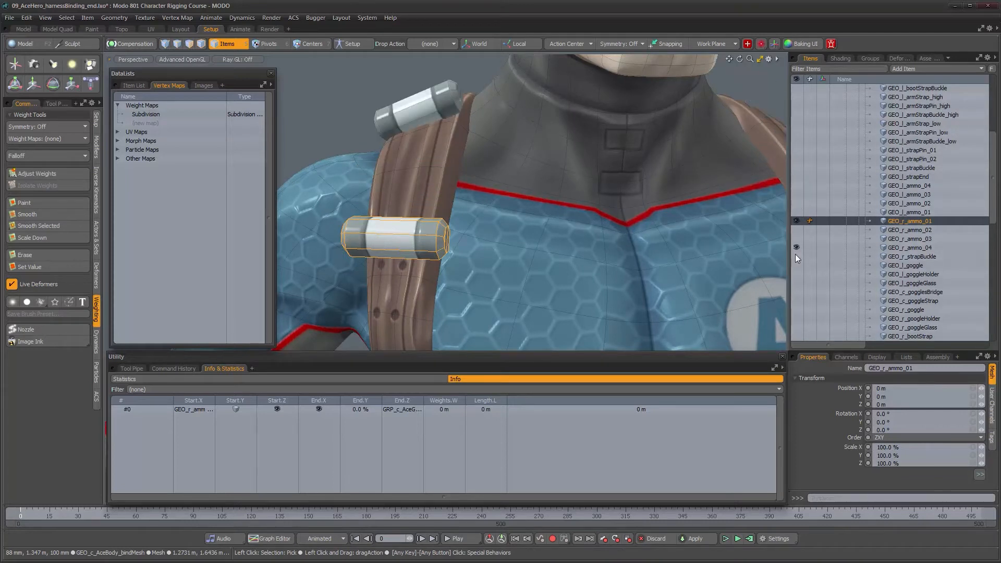
{"action": "left_click", "coordinate": [796, 247]}
- Select GEO_c_ammoStrap and examine the strap's polygons around and beneath the GEO_r_ammo_01 shell
{"action": "left_click_drag", "start_coordinate": [504, 261], "coordinate": [428, 197], "text": "alt"}
{"action": "scroll", "coordinate": [430, 257], "scroll_direction": "up", "scroll_amount": 3}
{"action": "left_click", "coordinate": [485, 248]}
{"action": "scroll", "coordinate": [429, 197], "scroll_direction": "up", "scroll_amount": 2}
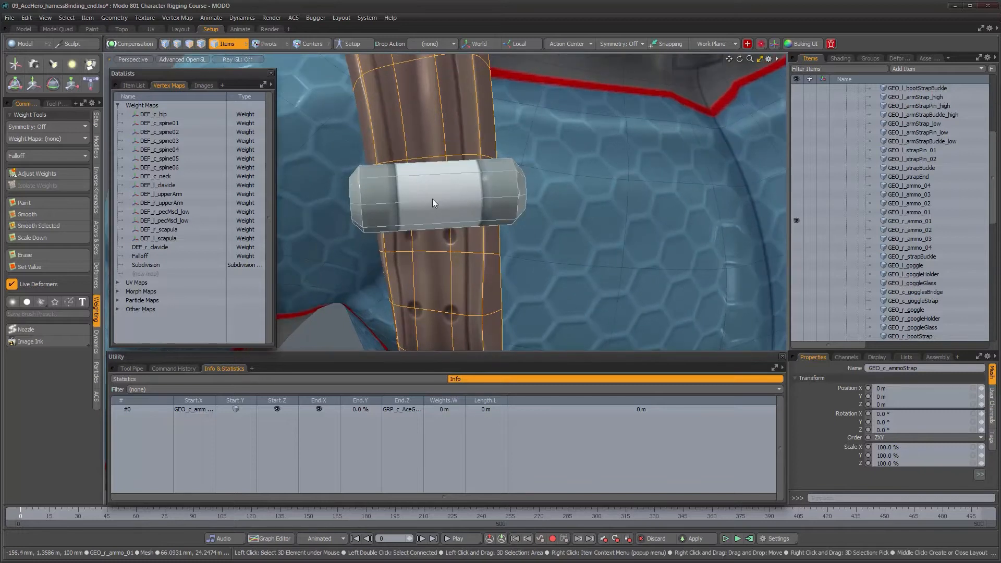
{"action": "left_click_drag", "start_coordinate": [446, 188], "coordinate": [521, 154], "text": "alt"}
{"action": "left_click_drag", "start_coordinate": [482, 210], "coordinate": [467, 195], "text": "alt"}
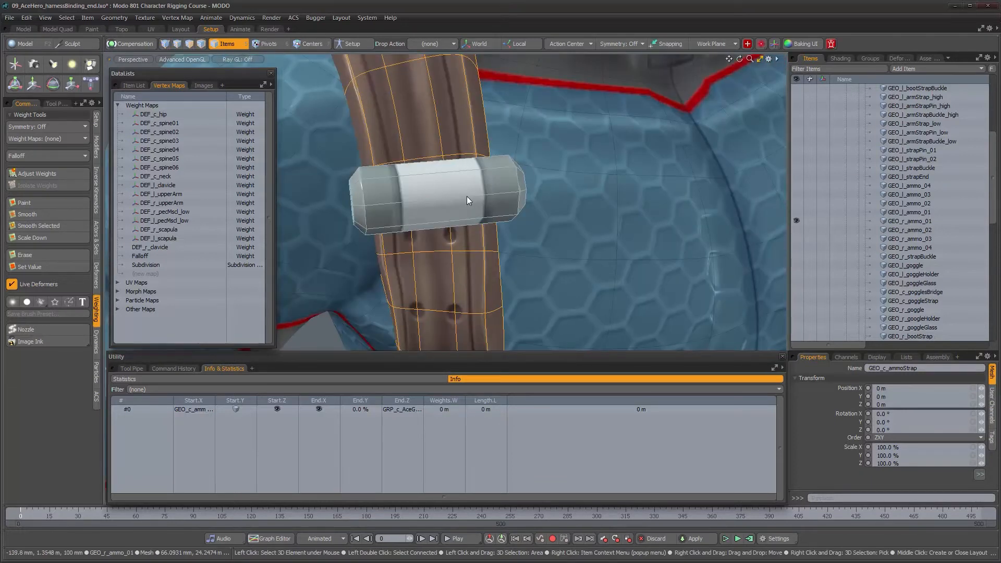
{"action": "left_click_drag", "start_coordinate": [461, 259], "coordinate": [446, 264], "text": "alt"}
{"action": "scroll", "coordinate": [445, 263], "scroll_direction": "down", "scroll_amount": 3}
{"action": "left_click_drag", "start_coordinate": [554, 261], "coordinate": [490, 245], "text": "alt"}
{"action": "scroll", "coordinate": [487, 225], "scroll_direction": "down", "scroll_amount": 3}
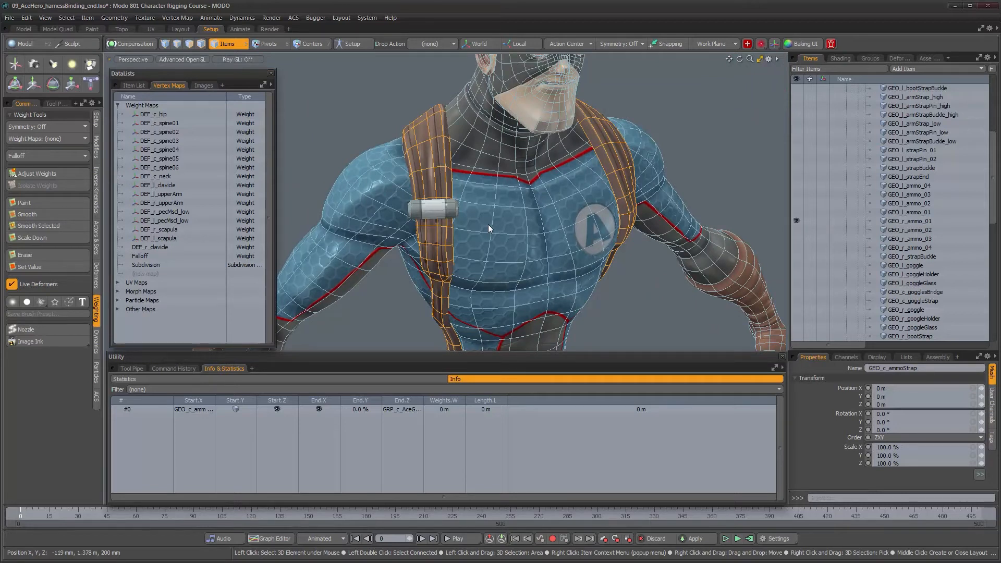
- Close the Utility and DataLists windows and frame the character's chest around the remaining shell
{"action": "left_click", "coordinate": [781, 356]}
{"action": "left_click", "coordinate": [270, 73]}
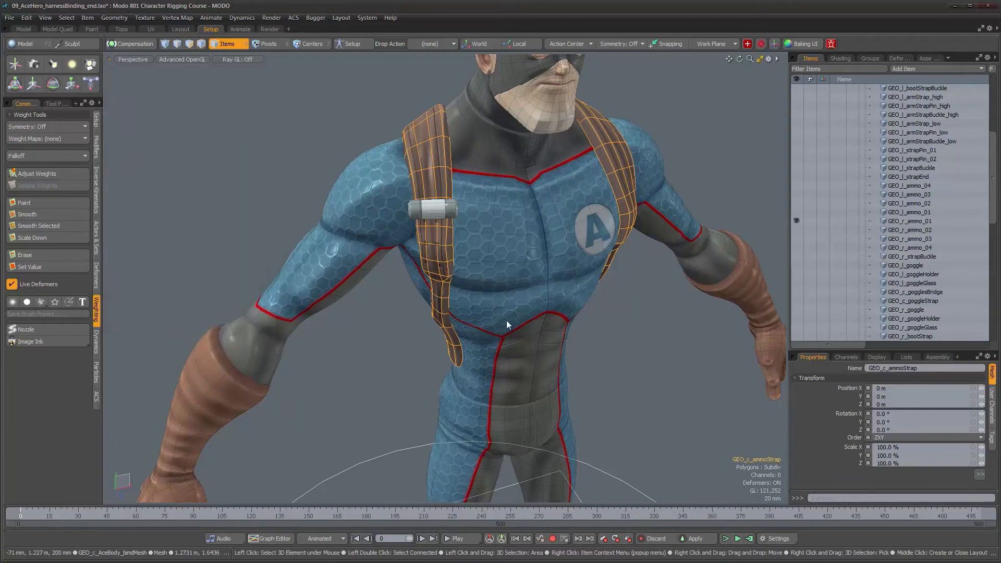
{"action": "left_click_drag", "start_coordinate": [509, 329], "coordinate": [480, 254], "text": "alt"}
{"action": "middle_click_drag", "start_coordinate": [481, 254], "coordinate": [423, 291], "text": "alt"}
{"action": "right_click_drag", "start_coordinate": [423, 290], "coordinate": [495, 284], "text": "alt"}
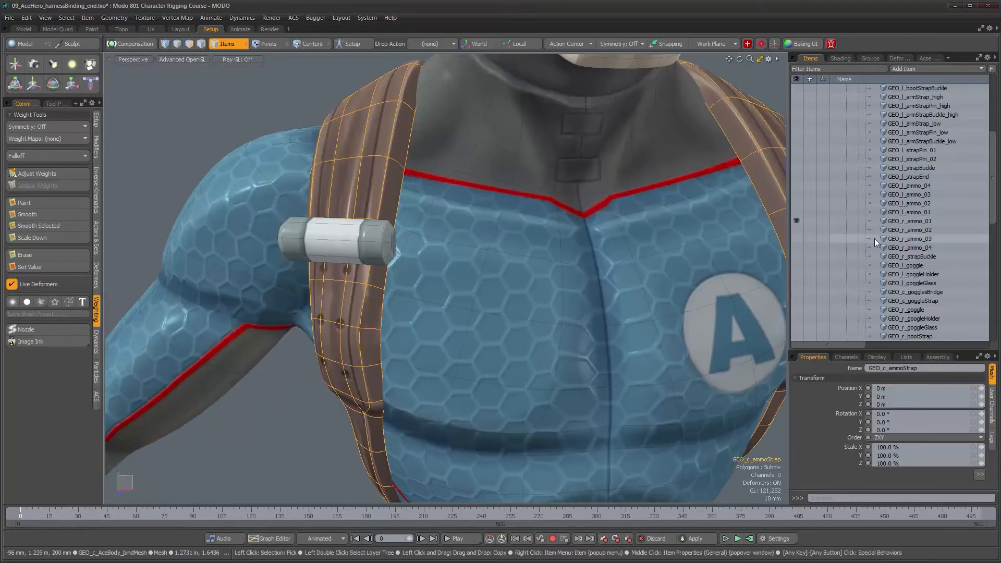
- Add a group locator next to GRP_guideRig in the item hierarchy and name it GRP_c_gearRigs
{"action": "left_click_drag", "start_coordinate": [995, 185], "coordinate": [996, 276]}
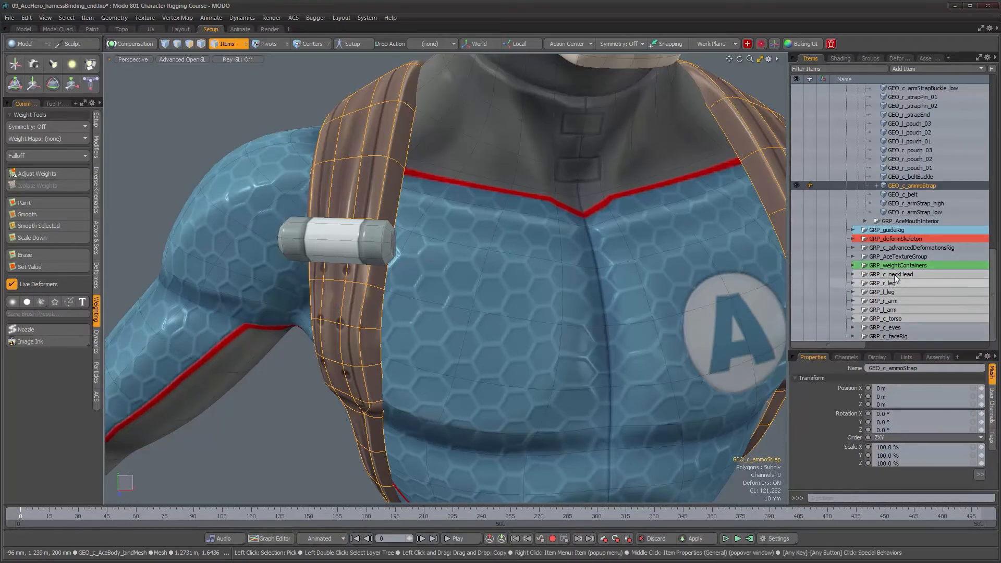
{"action": "left_click", "coordinate": [894, 229]}
{"action": "left_click", "coordinate": [920, 67]}
{"action": "mouse_move", "coordinate": [933, 67]}
{"action": "left_click", "coordinate": [980, 68]}
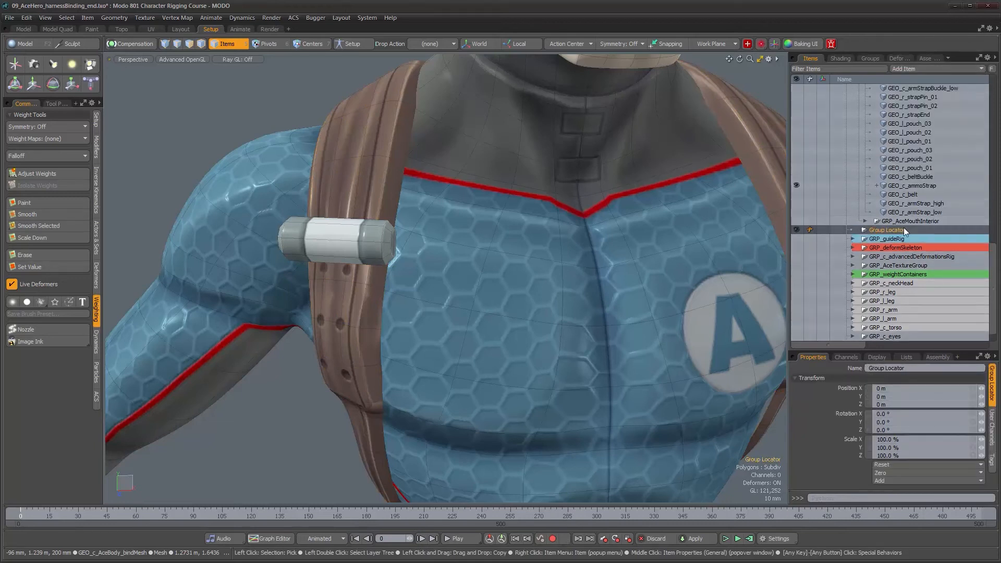
{"action": "type", "text": "GRP_c_gearRigs"}
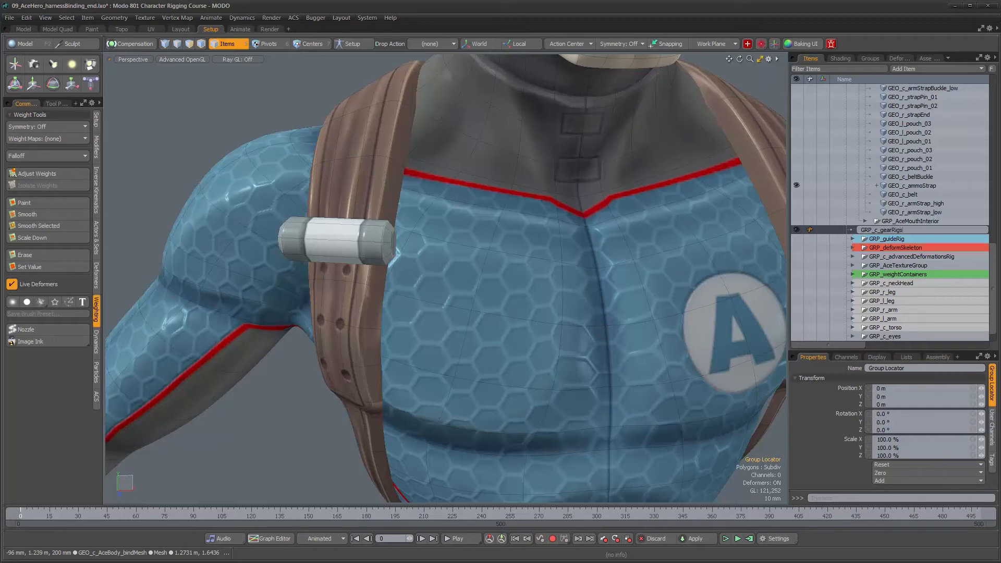
{"action": "key", "text": "Return"}
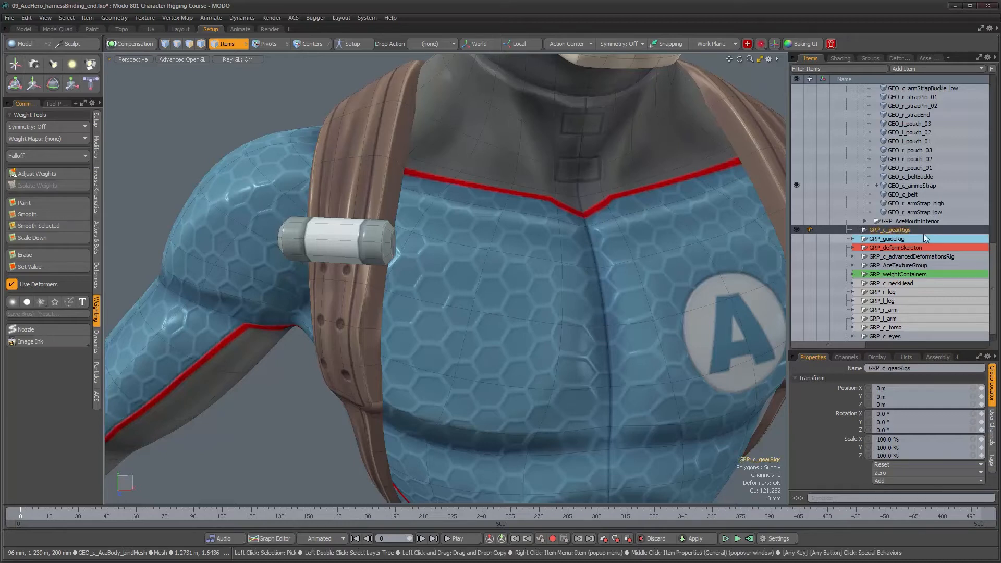
- Add a group locator, parent it under GRP_c_gearRigs and name it GRP_c_ammo
{"action": "left_click", "coordinate": [912, 68]}
{"action": "mouse_move", "coordinate": [902, 25]}
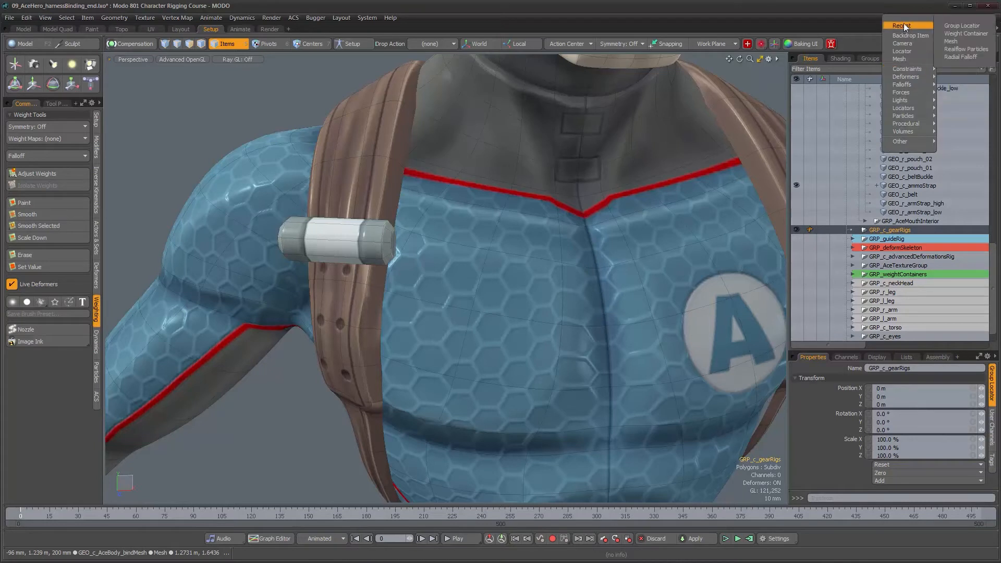
{"action": "left_click", "coordinate": [949, 24]}
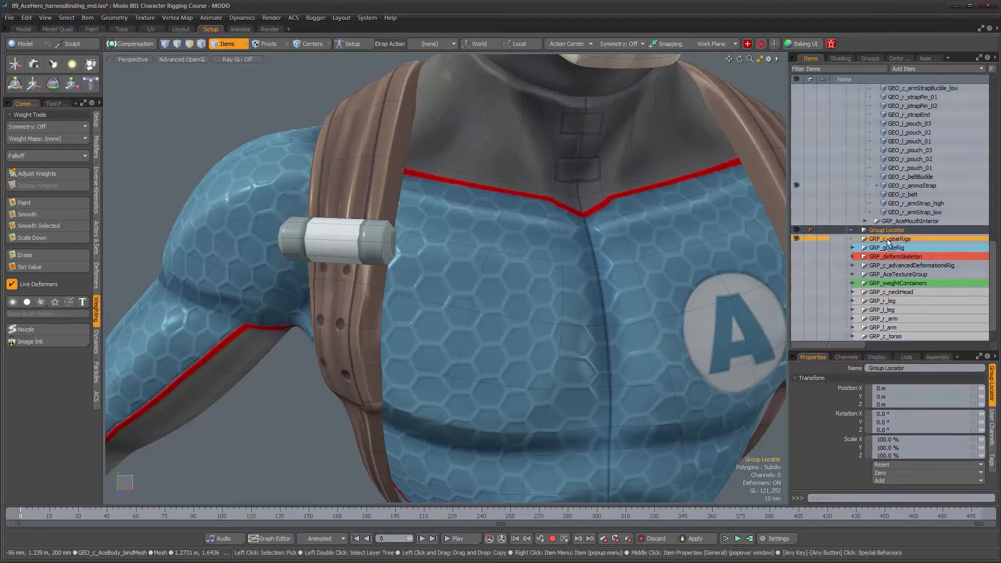
{"action": "left_click_drag", "start_coordinate": [888, 243], "coordinate": [890, 244]}
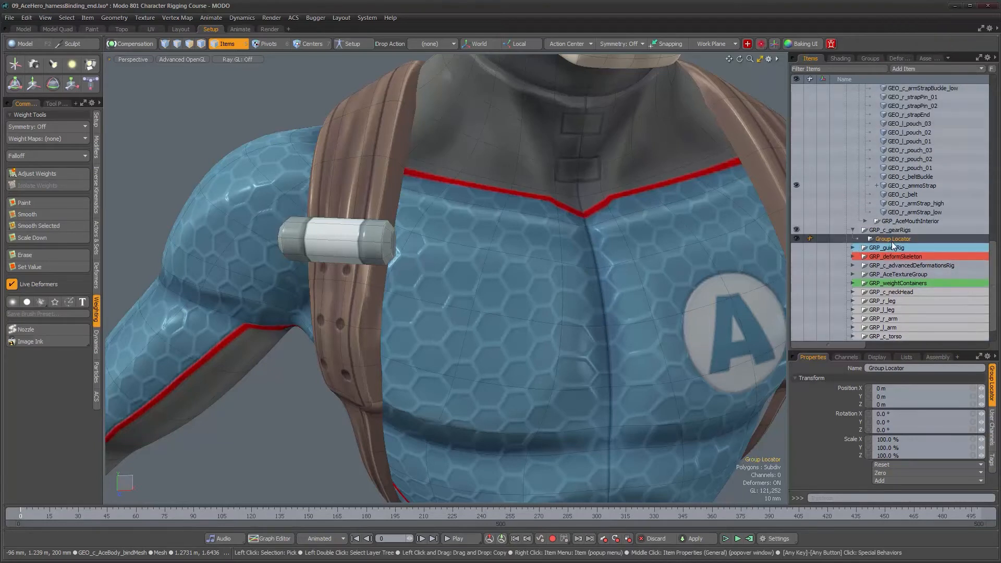
{"action": "type", "text": "GRP_c_ammo"}
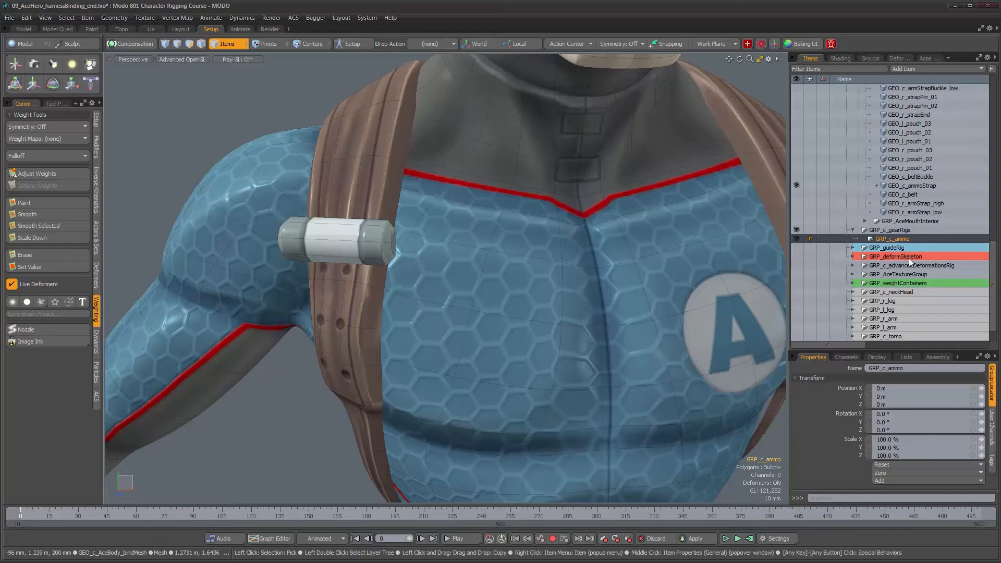
- Select the DEF_c_shield locator at the character's feet and set its display size to 0.1
{"action": "scroll", "coordinate": [992, 284], "scroll_direction": "down", "scroll_amount": 1}
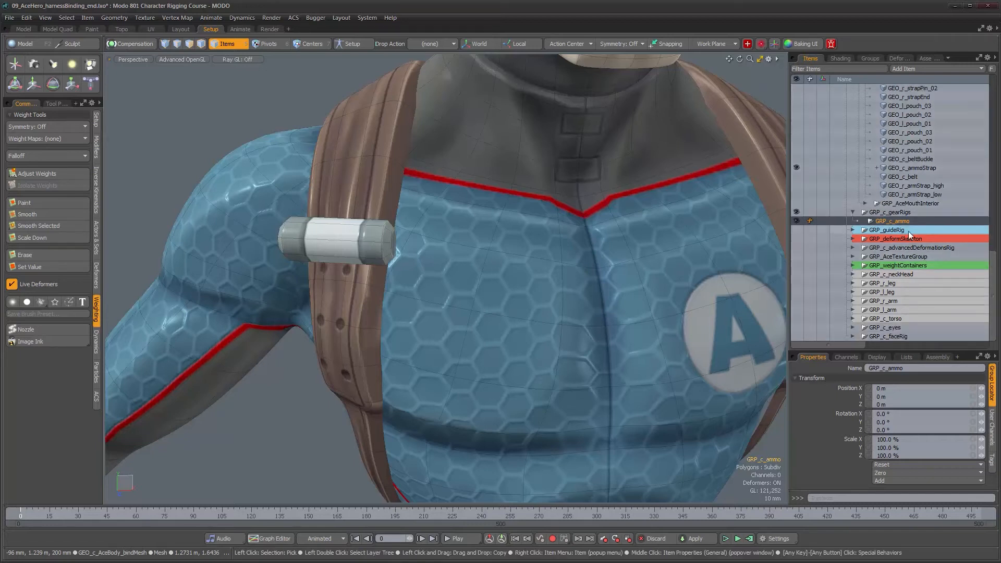
{"action": "scroll", "coordinate": [460, 358], "scroll_direction": "down", "scroll_amount": 5}
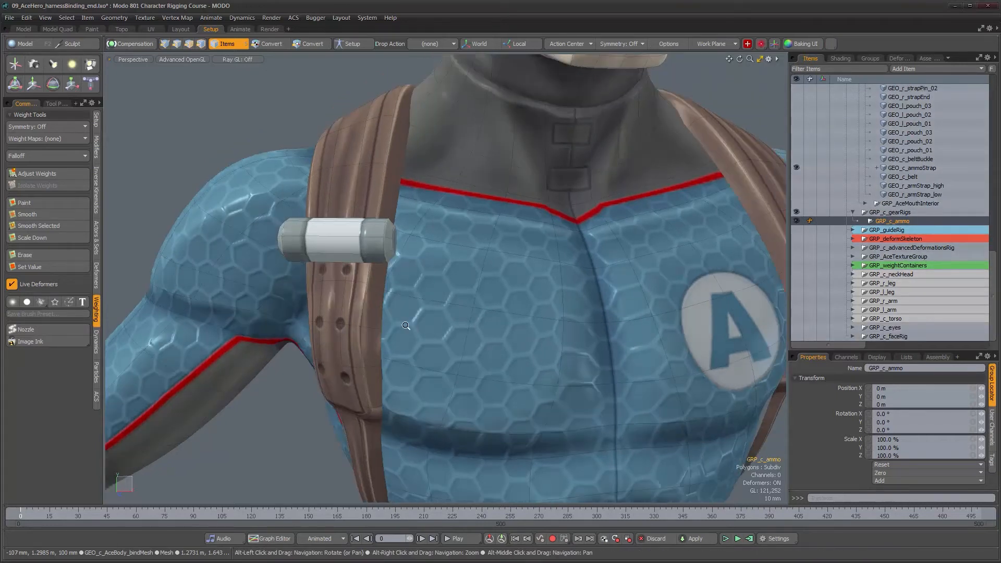
{"action": "scroll", "coordinate": [460, 359], "scroll_direction": "down", "scroll_amount": 6}
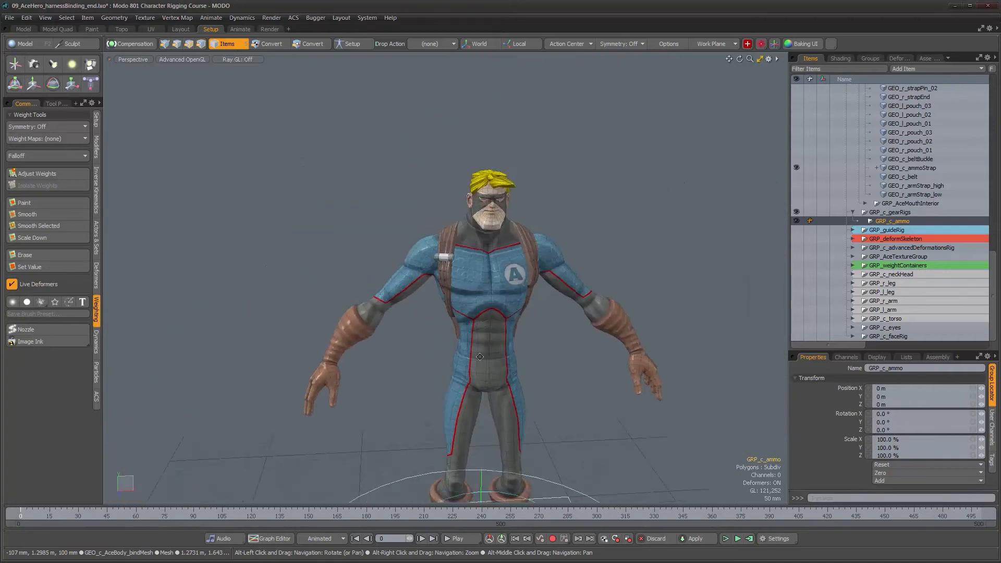
{"action": "left_click_drag", "start_coordinate": [461, 275], "coordinate": [461, 354], "text": "alt"}
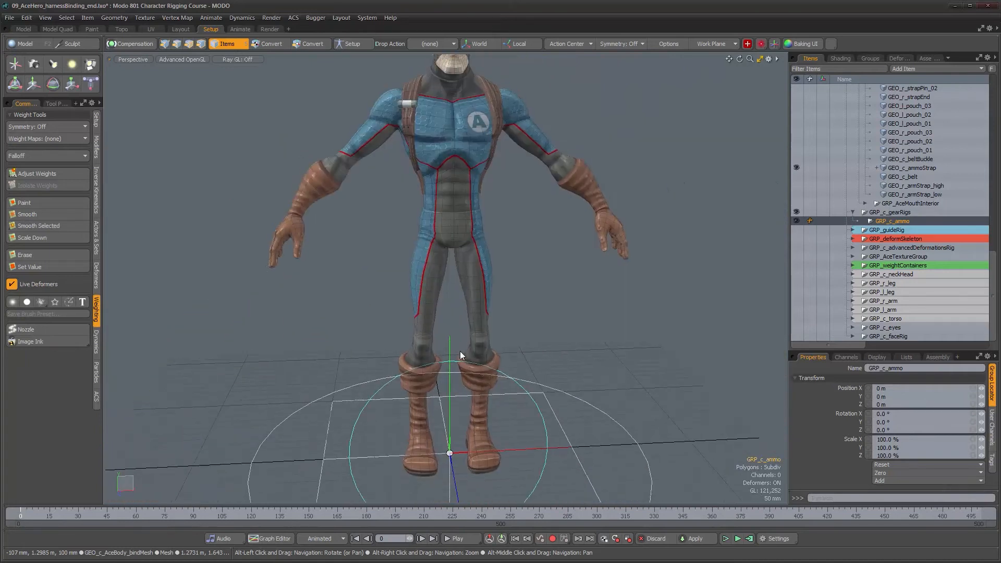
{"action": "left_click_drag", "start_coordinate": [504, 463], "coordinate": [554, 447], "text": "alt"}
{"action": "scroll", "coordinate": [535, 458], "scroll_direction": "down", "scroll_amount": 4}
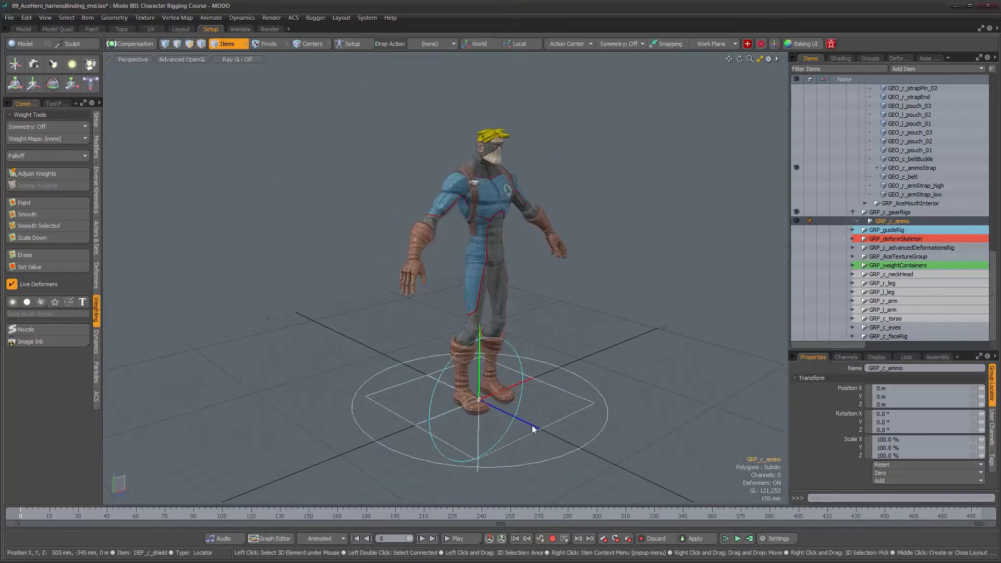
{"action": "left_click", "coordinate": [533, 428]}
{"action": "left_click_drag", "start_coordinate": [583, 436], "coordinate": [507, 419], "text": "alt"}
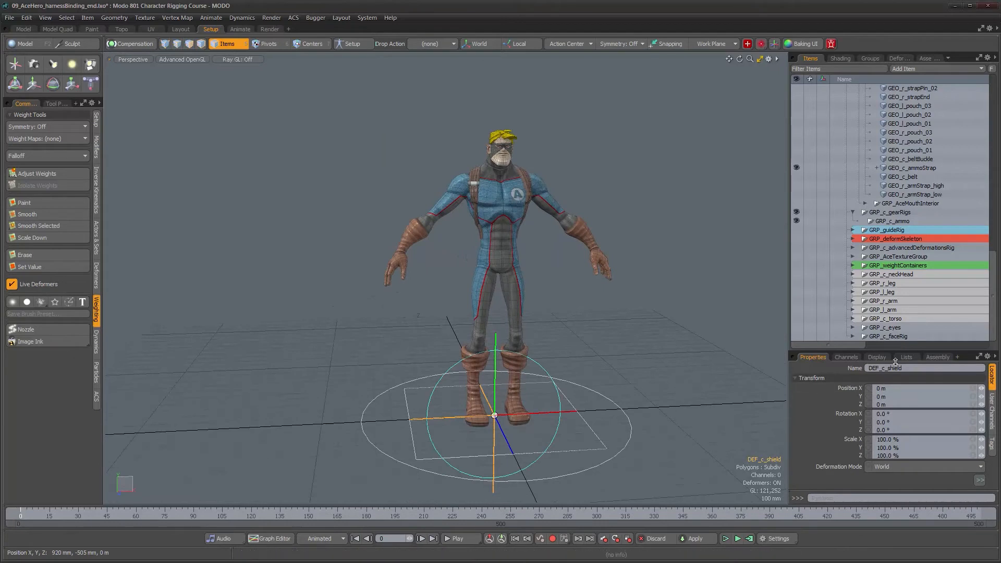
{"action": "left_click", "coordinate": [878, 357]}
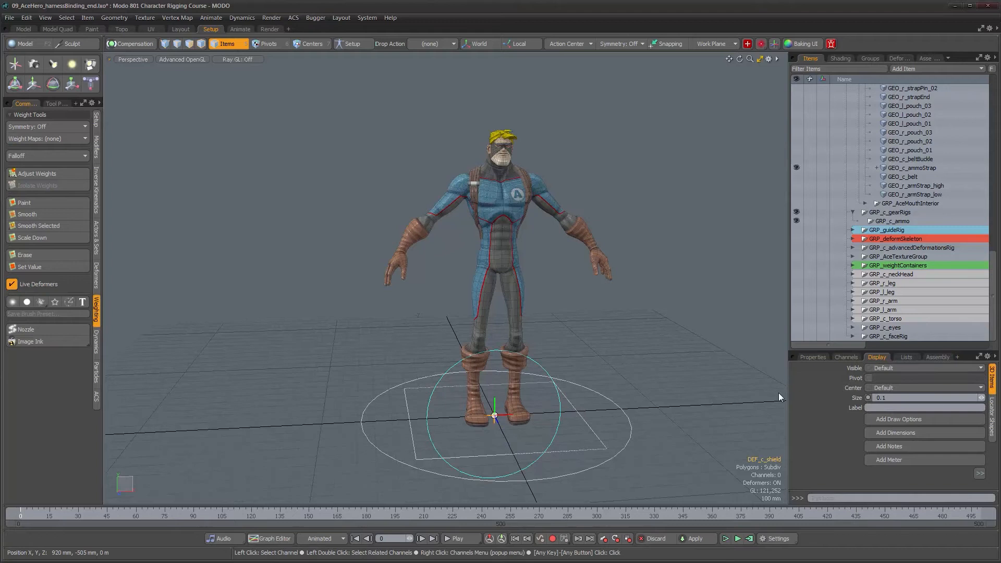
{"action": "left_click_drag", "start_coordinate": [521, 375], "coordinate": [491, 324], "text": "alt"}
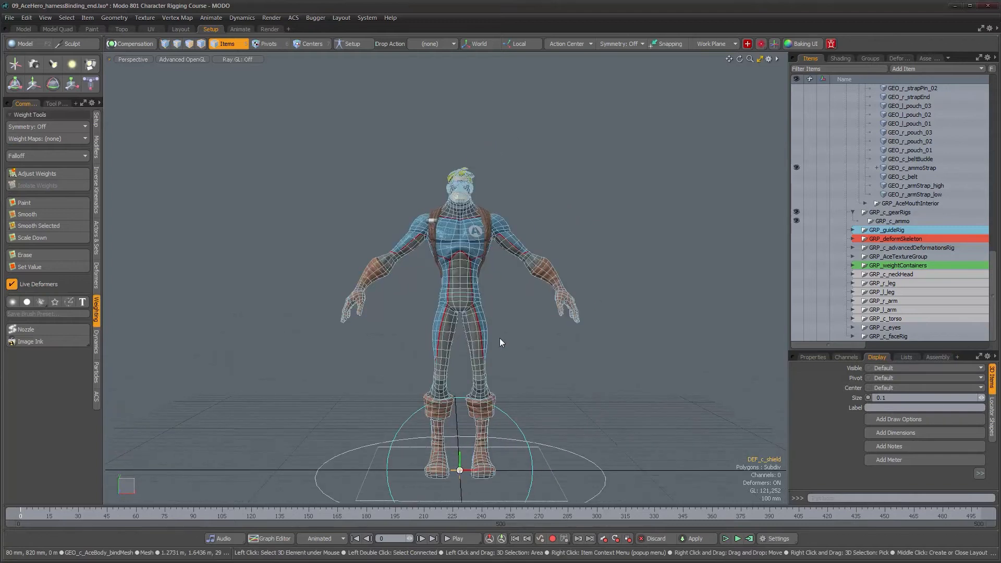
- Add a new locator and parent it under GRP_c_ammo in the item hierarchy
{"action": "left_click", "coordinate": [526, 370]}
{"action": "key", "text": "ctrl+z"}
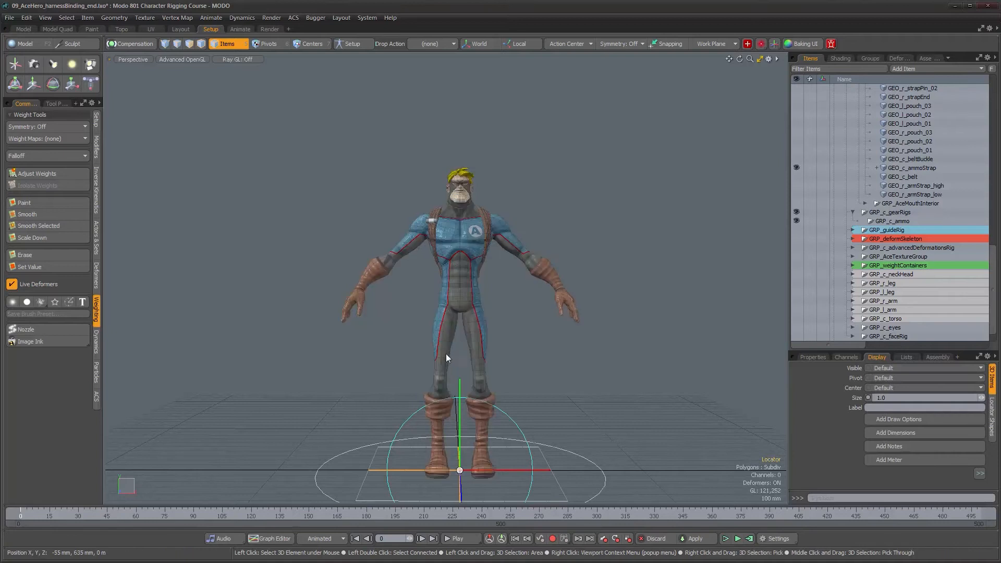
{"action": "left_click_drag", "start_coordinate": [430, 335], "coordinate": [443, 333], "text": "alt"}
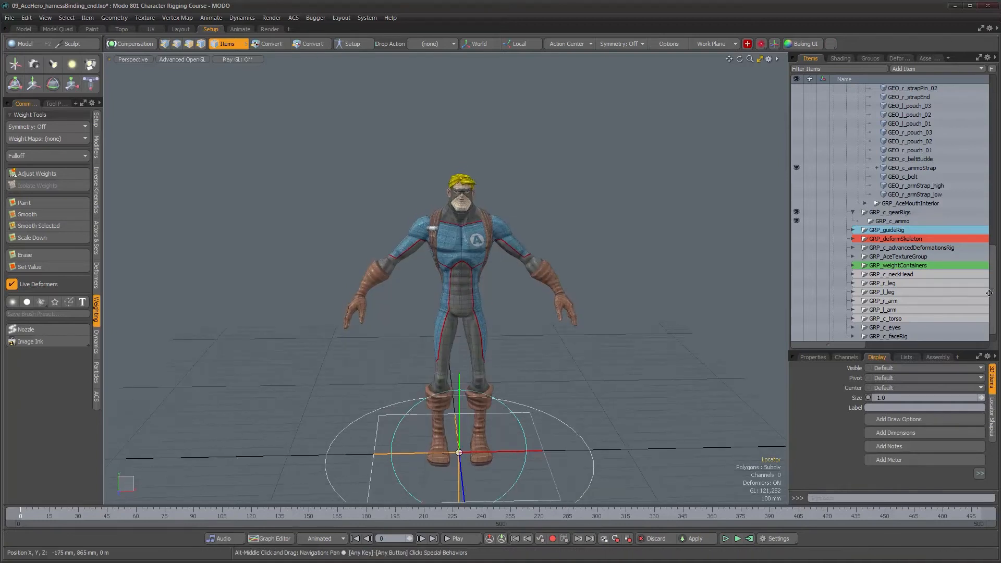
{"action": "scroll", "coordinate": [945, 304], "scroll_direction": "down", "scroll_amount": 1}
{"action": "left_click_drag", "start_coordinate": [870, 336], "coordinate": [894, 255]}
{"action": "left_click_drag", "start_coordinate": [897, 211], "coordinate": [895, 213]}
{"action": "left_click", "coordinate": [860, 222]}
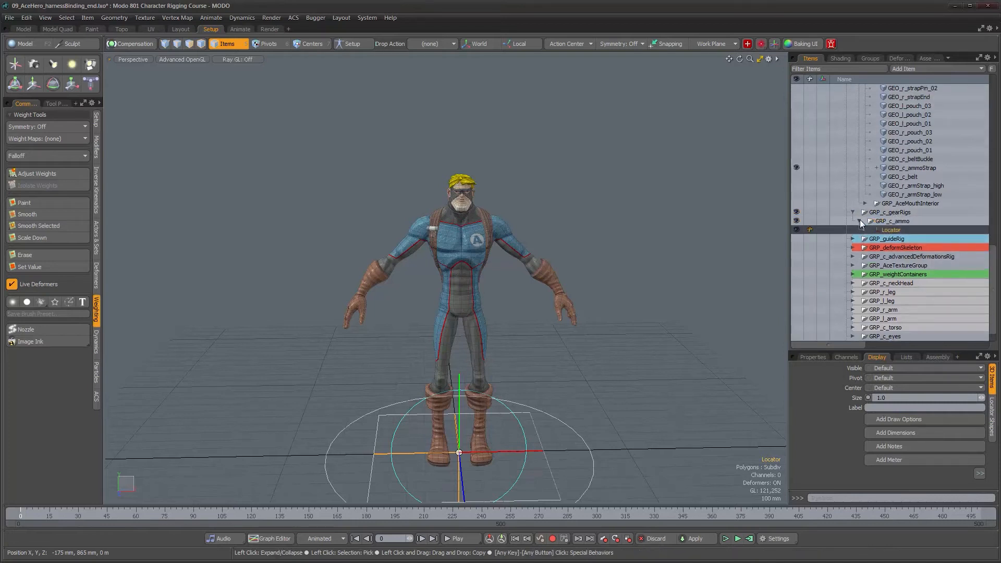
- Select the single lengthwise edge of GEO_c_ammoStrap that runs beneath the GEO_r_ammo_01 shell
{"action": "scroll", "coordinate": [437, 256], "scroll_direction": "up", "scroll_amount": 8}
{"action": "middle_click_drag", "start_coordinate": [437, 256], "coordinate": [265, 288], "text": "alt"}
{"action": "right_click_drag", "start_coordinate": [266, 287], "coordinate": [360, 287], "text": "alt"}
{"action": "left_click_drag", "start_coordinate": [359, 286], "coordinate": [447, 347], "text": "alt"}
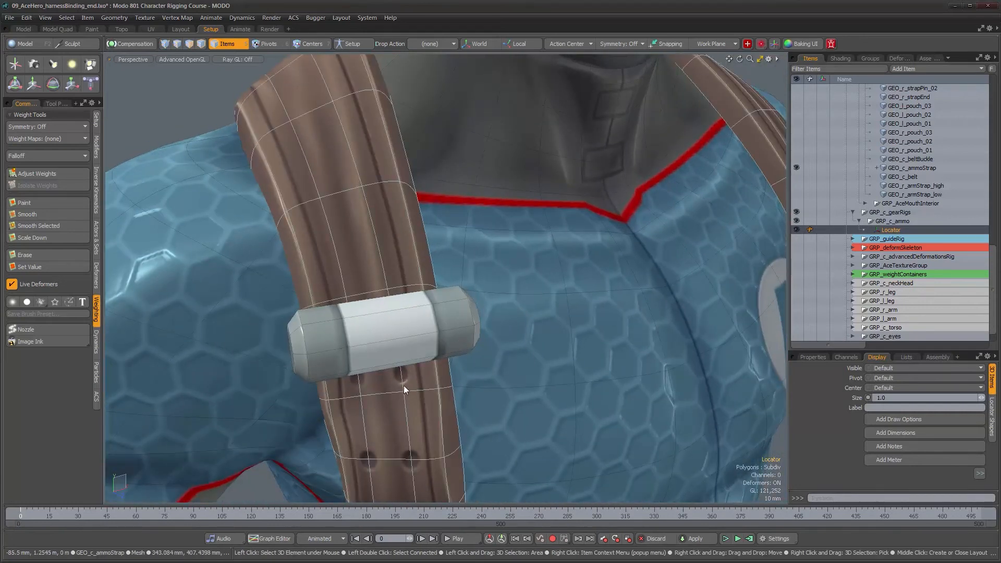
{"action": "left_click_drag", "start_coordinate": [404, 390], "coordinate": [514, 246], "text": "alt"}
{"action": "left_click", "coordinate": [514, 251]}
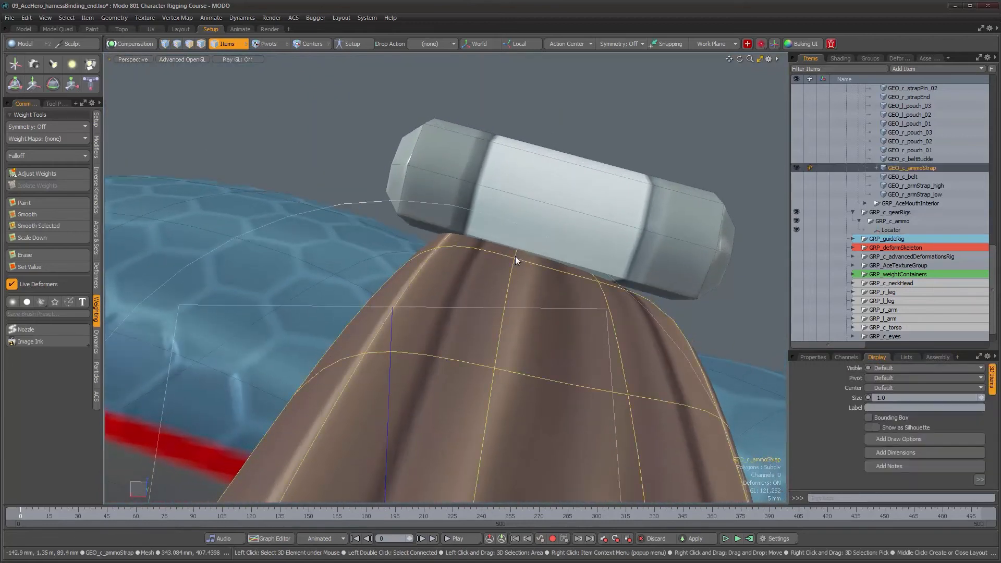
{"action": "key", "text": "2"}
{"action": "left_click", "coordinate": [515, 257]}
{"action": "left_click_drag", "start_coordinate": [515, 257], "coordinate": [393, 263], "text": "alt"}
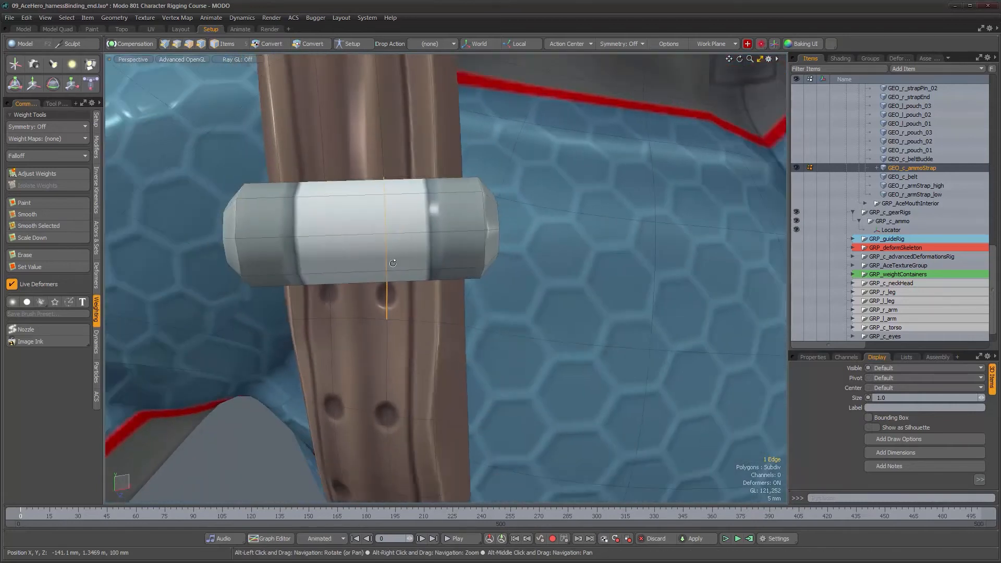
- Look up the start and end vertex indices of the selected strap edge
{"action": "left_click", "coordinate": [911, 358]}
{"action": "left_click_drag", "start_coordinate": [858, 349], "coordinate": [859, 243]}
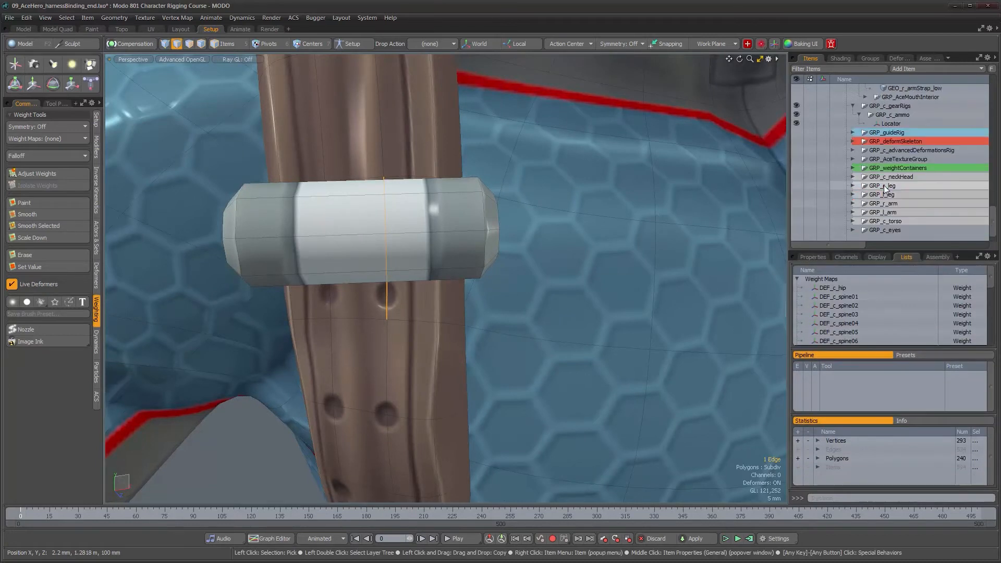
{"action": "scroll", "coordinate": [883, 185], "scroll_direction": "up", "scroll_amount": 2}
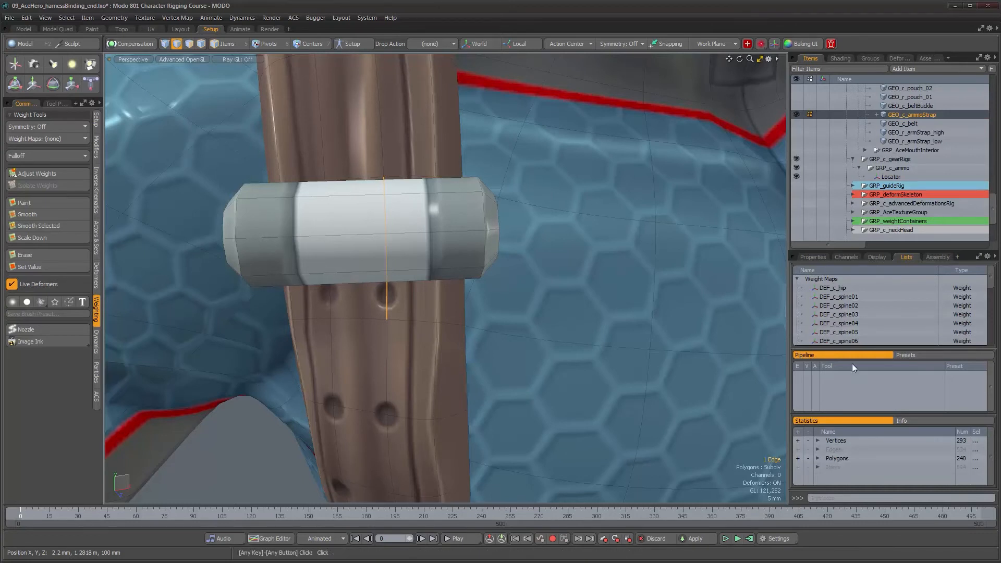
{"action": "left_click", "coordinate": [915, 419]}
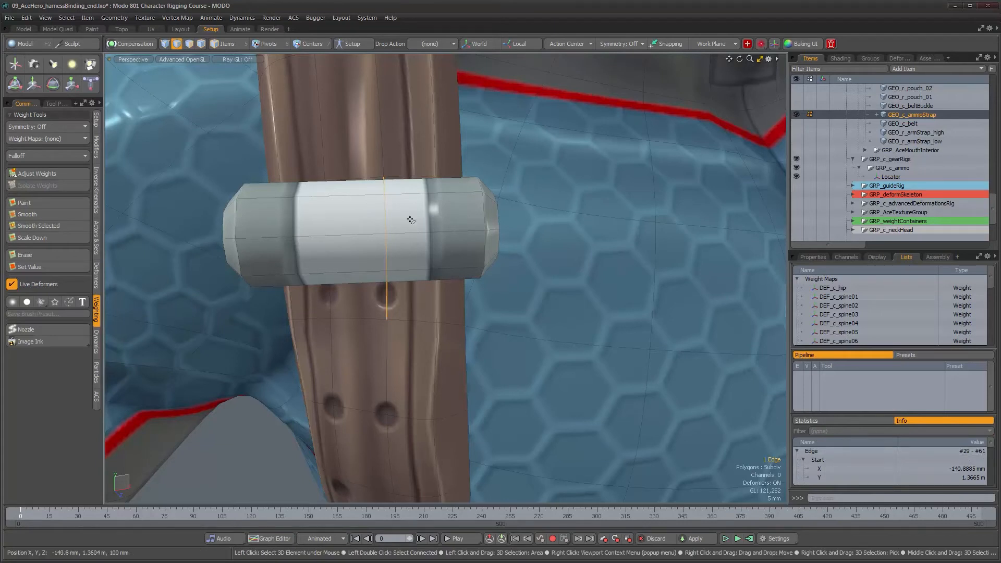
- Select the new locator together with GEO_c_ammoStrap and constrain the locator to the strap with an Edge Position constraint
{"action": "scroll", "coordinate": [477, 300], "scroll_direction": "down", "scroll_amount": 2}
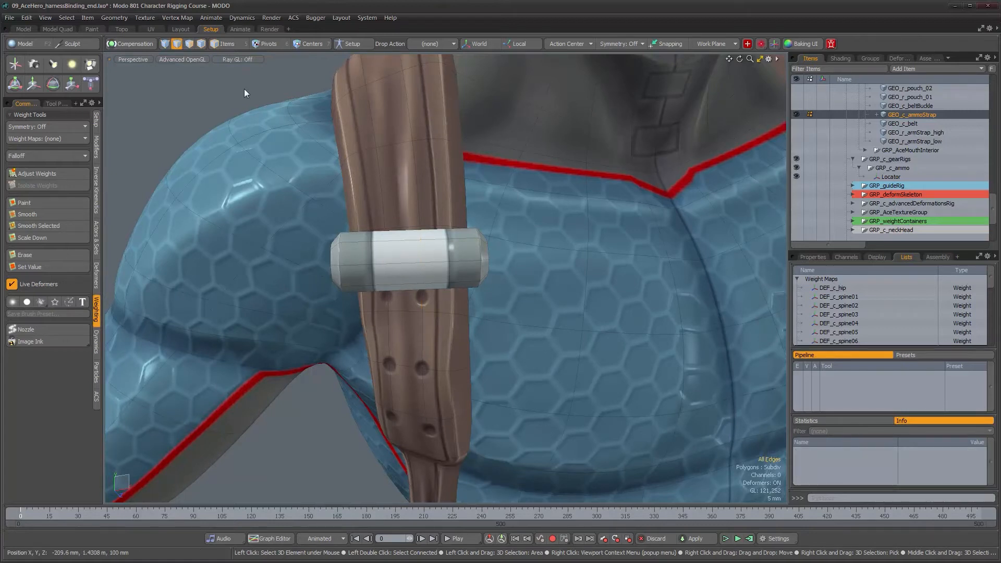
{"action": "key", "text": "5"}
{"action": "scroll", "coordinate": [968, 214], "scroll_direction": "up", "scroll_amount": 1}
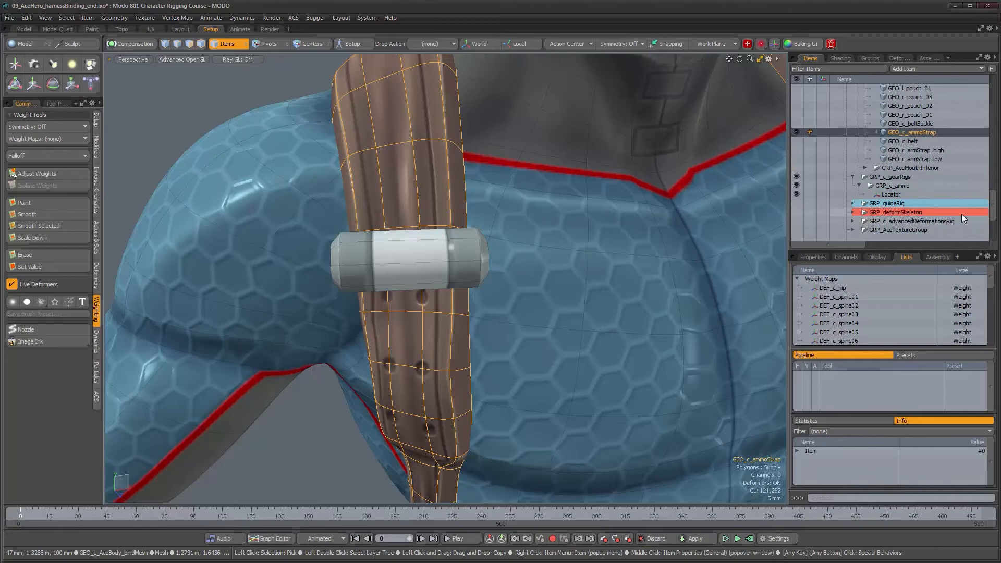
{"action": "scroll", "coordinate": [961, 214], "scroll_direction": "down", "scroll_amount": 1}
{"action": "left_click", "coordinate": [887, 168]}
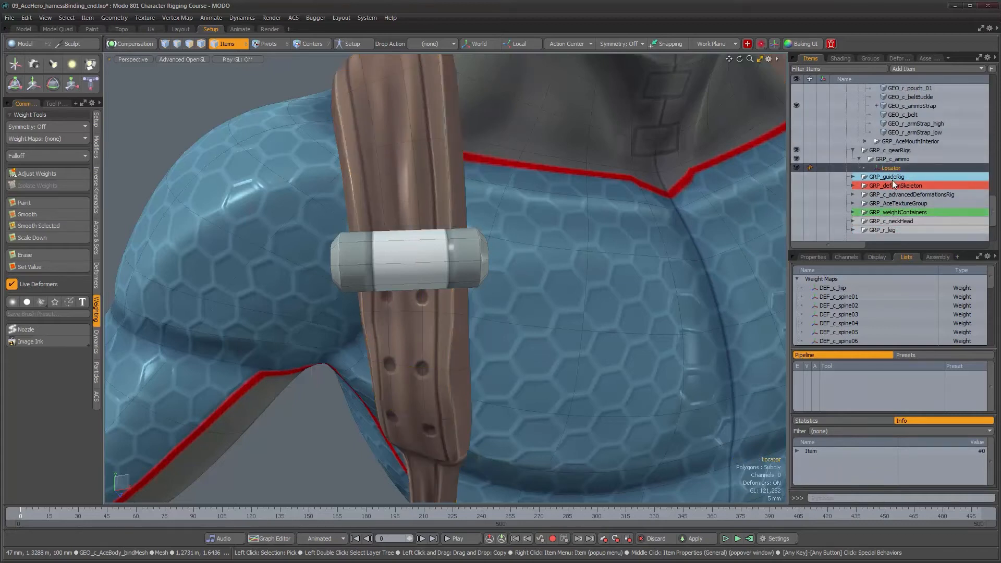
{"action": "scroll", "coordinate": [892, 179], "scroll_direction": "up", "scroll_amount": 1}
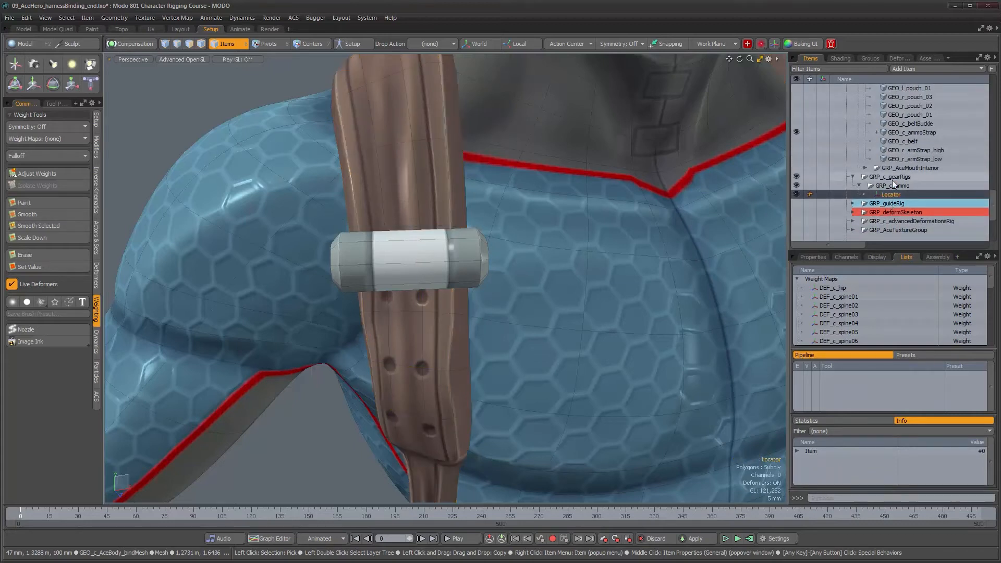
{"action": "left_click", "coordinate": [393, 73], "text": "shift"}
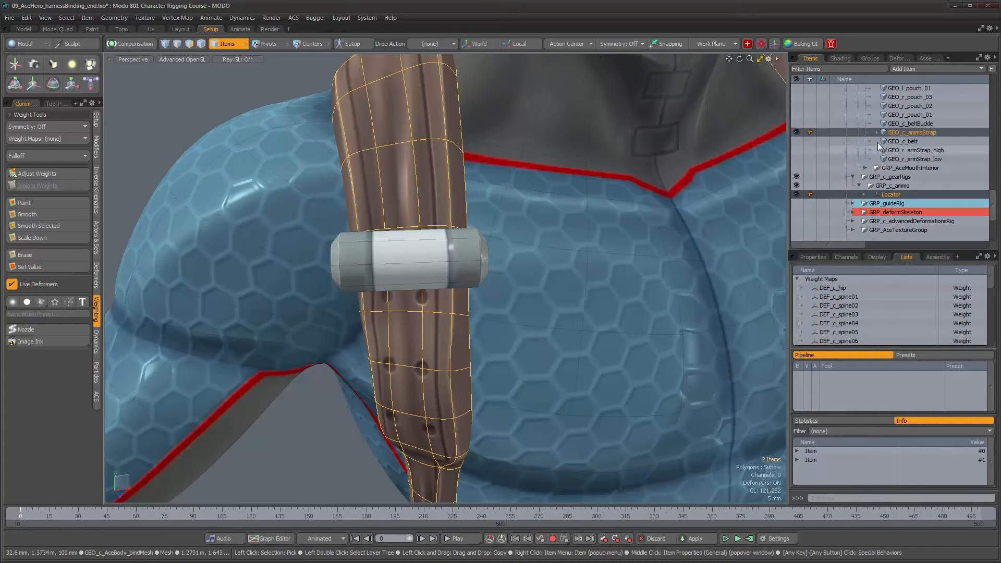
{"action": "left_click_drag", "start_coordinate": [698, 193], "coordinate": [480, 193], "text": "alt"}
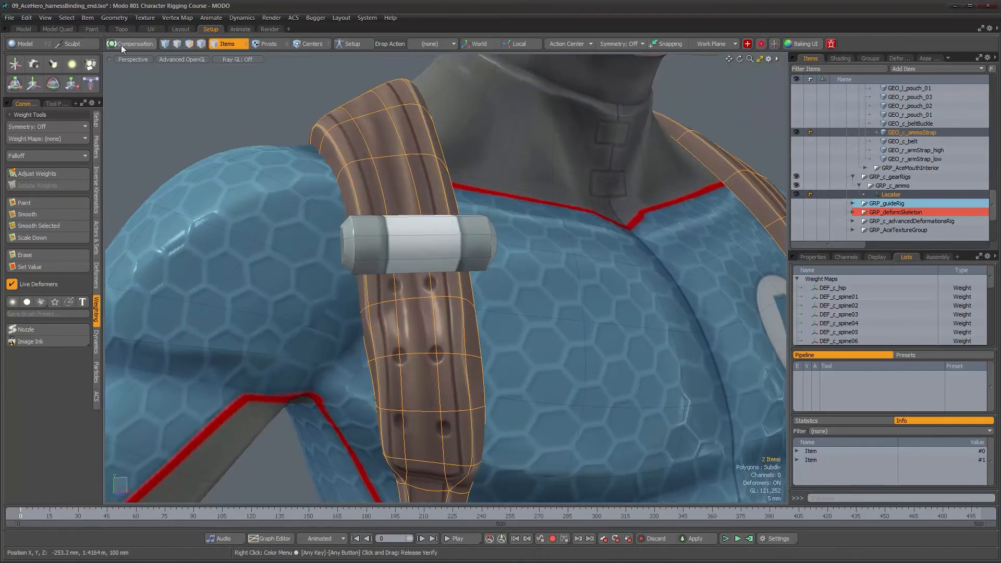
{"action": "left_click", "coordinate": [97, 153]}
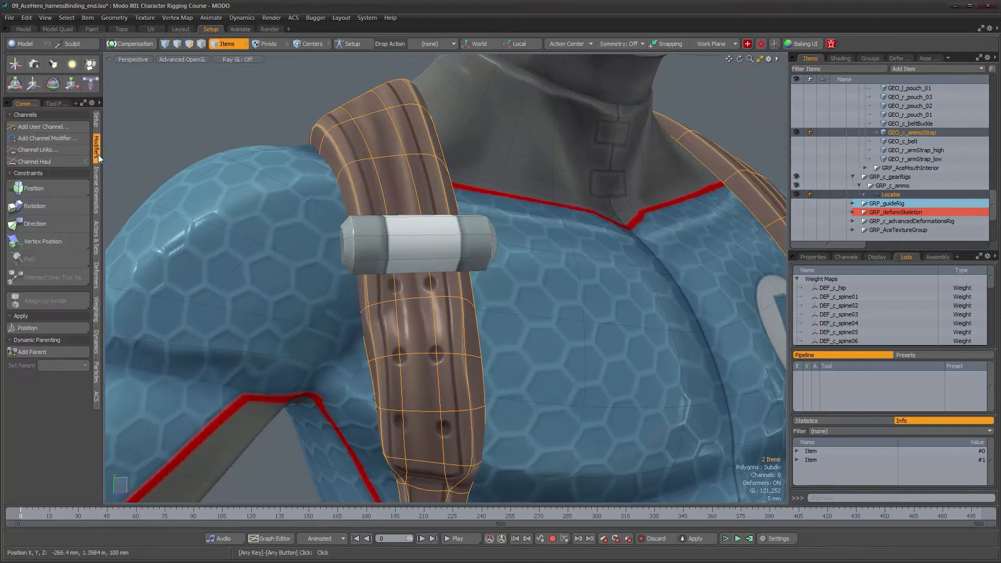
{"action": "left_click", "coordinate": [52, 242]}
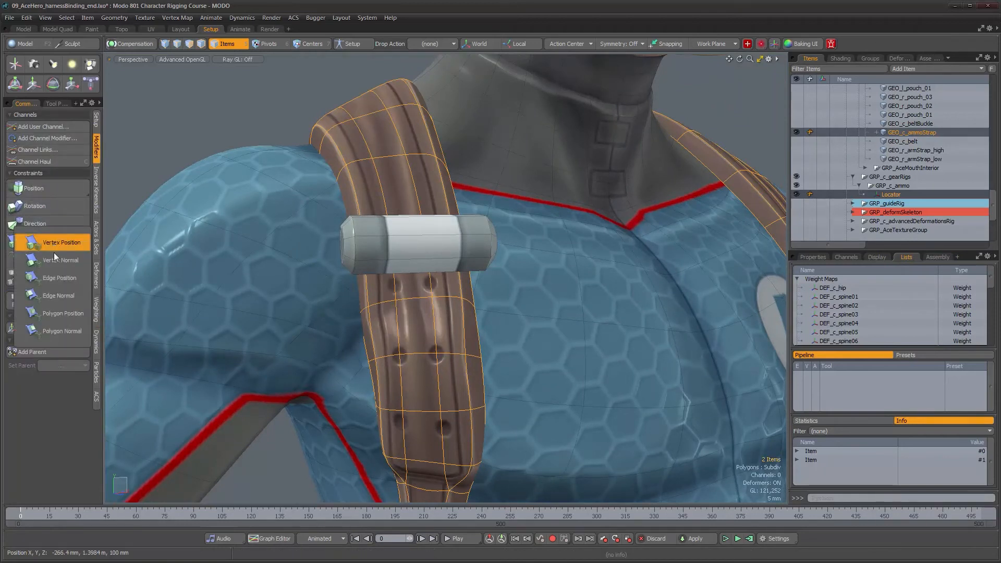
{"action": "left_click", "coordinate": [54, 254]}
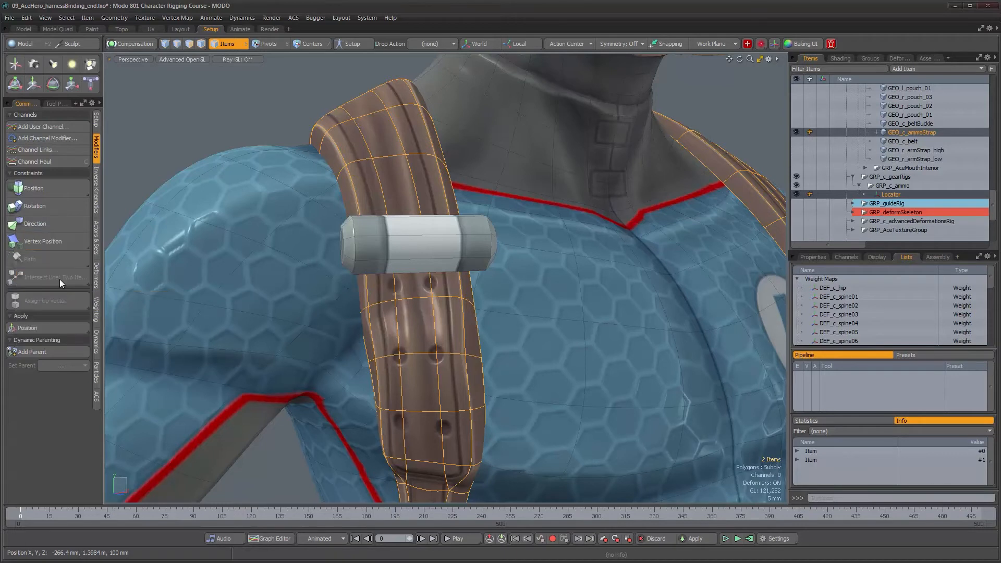
- Set the locator's edge constraint to vertex index 29 for Index A and 61 for Index B
{"action": "left_click_drag", "start_coordinate": [396, 365], "coordinate": [464, 366], "text": "alt"}
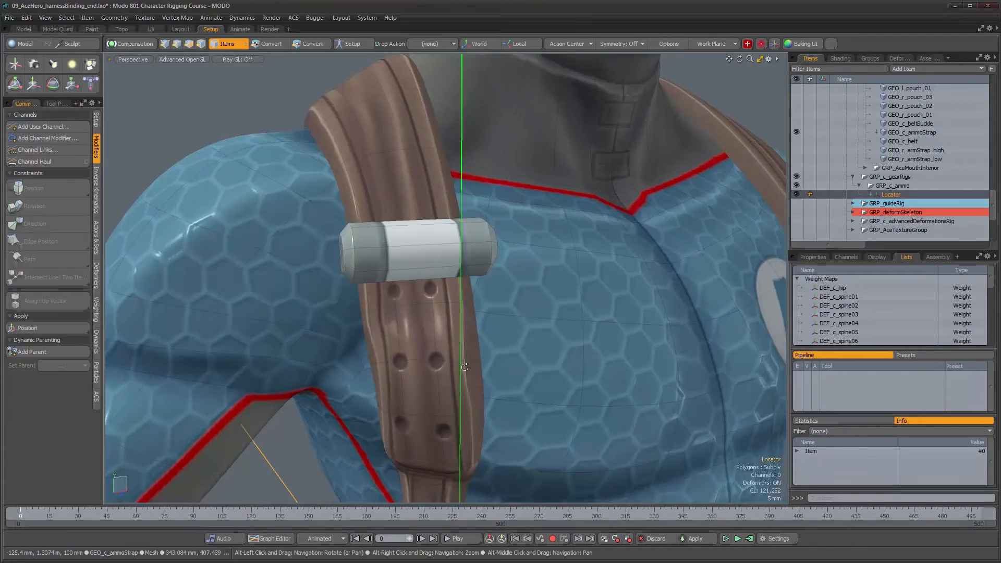
{"action": "middle_click_drag", "start_coordinate": [462, 443], "coordinate": [433, 361], "text": "alt"}
{"action": "right_click_drag", "start_coordinate": [433, 362], "coordinate": [428, 305], "text": "alt"}
{"action": "left_click_drag", "start_coordinate": [428, 308], "coordinate": [396, 391], "text": "alt"}
{"action": "middle_click_drag", "start_coordinate": [433, 282], "coordinate": [442, 443], "text": "alt"}
{"action": "right_click_drag", "start_coordinate": [445, 385], "coordinate": [572, 286], "text": "alt"}
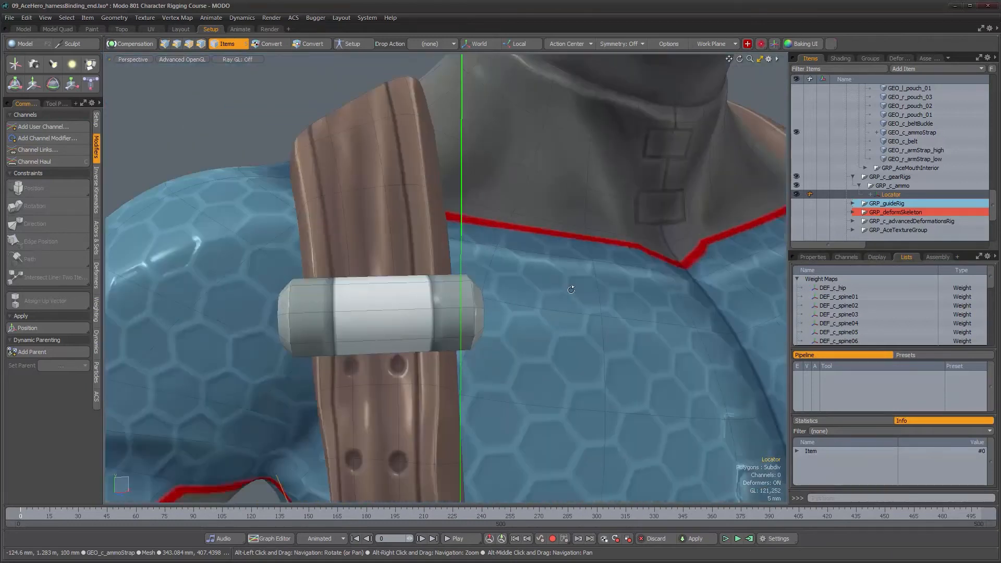
{"action": "left_click", "coordinate": [811, 258]}
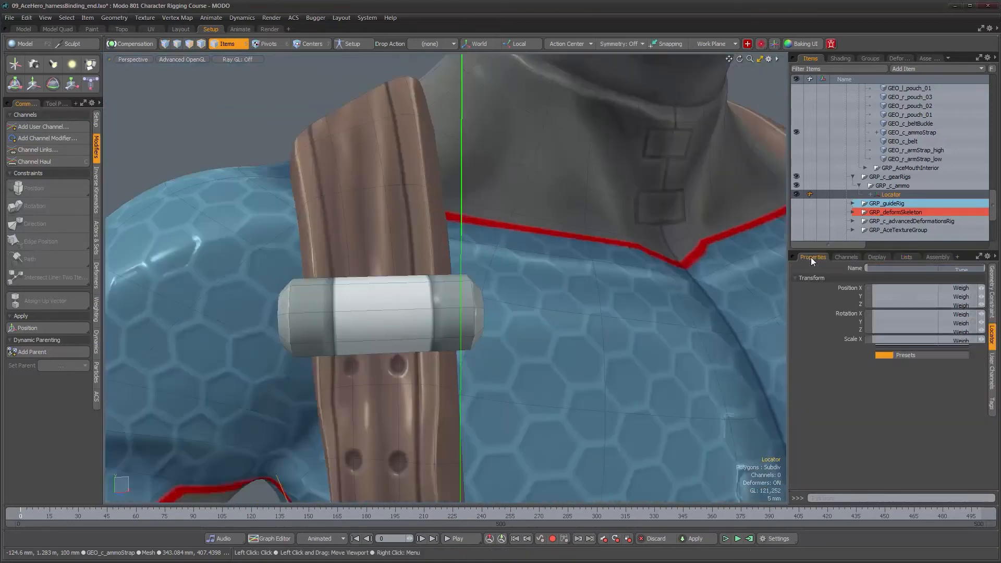
{"action": "left_click", "coordinate": [992, 289]}
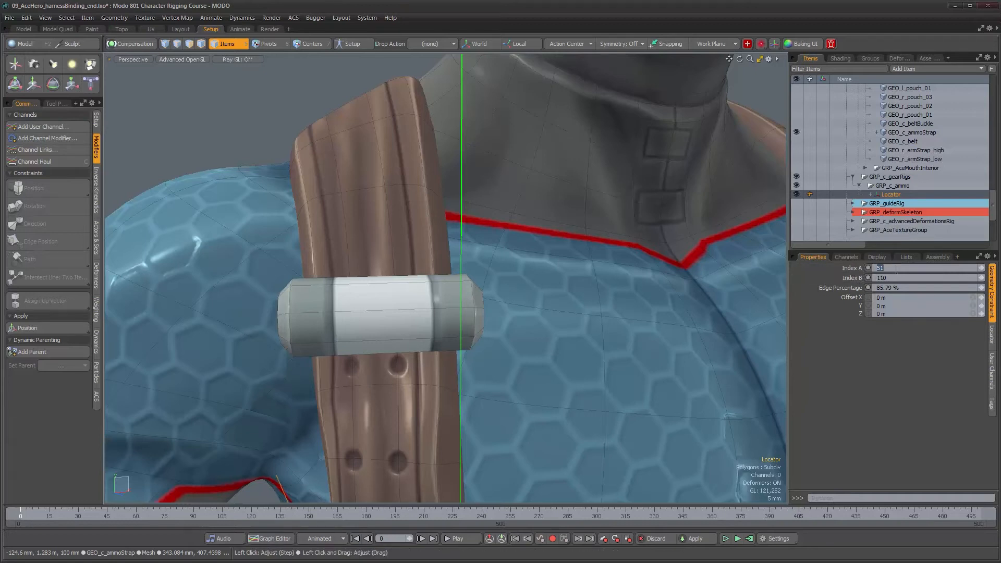
{"action": "key", "text": "Tab"}
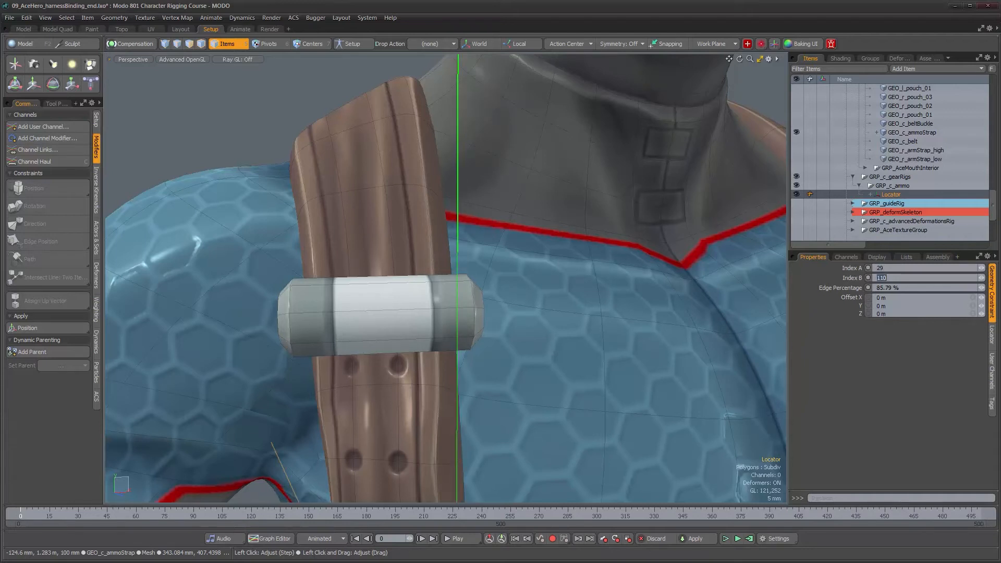
{"action": "left_click_drag", "start_coordinate": [686, 221], "coordinate": [462, 374], "text": "alt"}
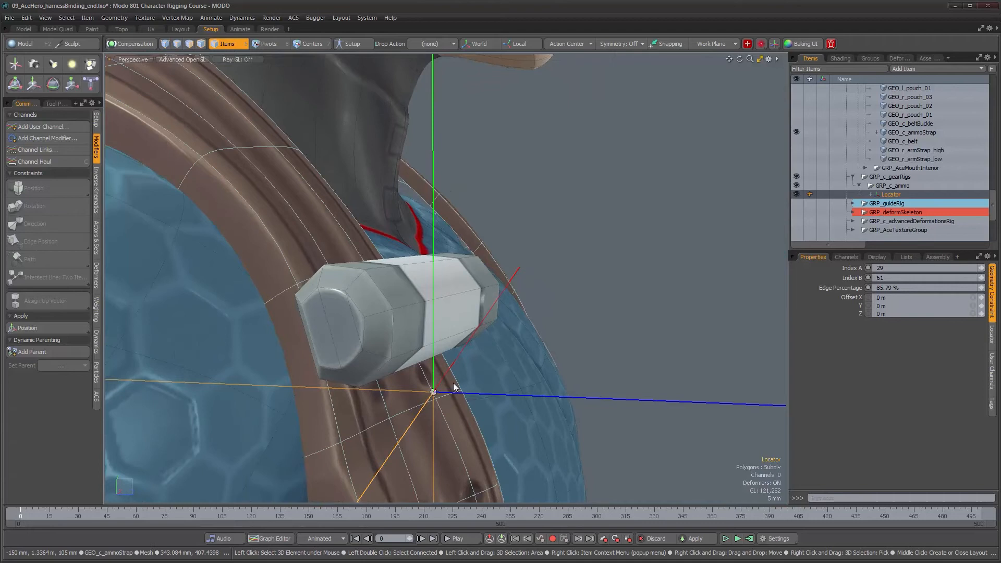
- Adjust the constraint's edge percentage to 38.5 % so the locator sits on the strap directly beneath the ammo shell
{"action": "left_click_drag", "start_coordinate": [448, 383], "coordinate": [397, 371], "text": "alt"}
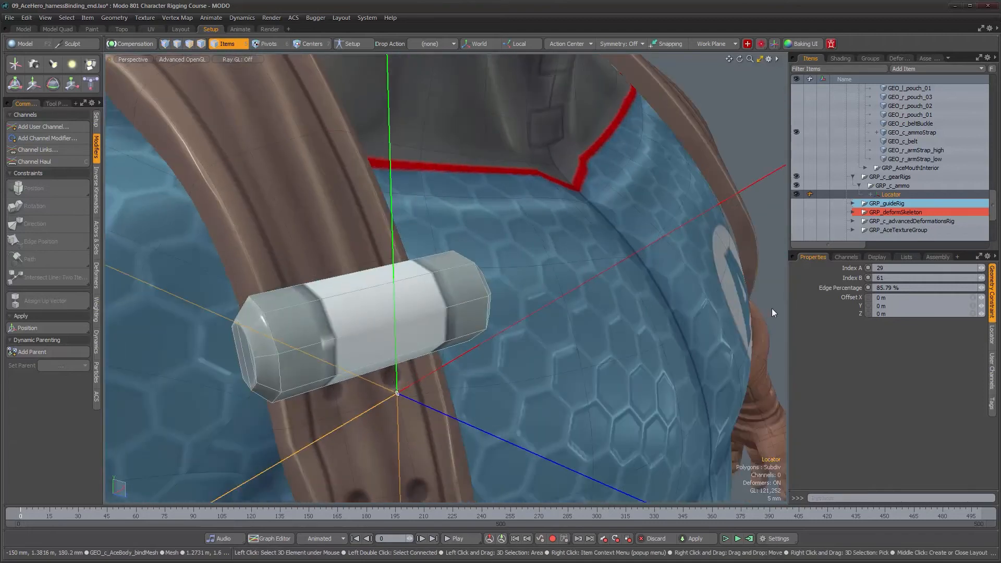
{"action": "left_click_drag", "start_coordinate": [981, 288], "coordinate": [957, 287]}
{"action": "left_click_drag", "start_coordinate": [579, 338], "coordinate": [409, 304], "text": "alt"}
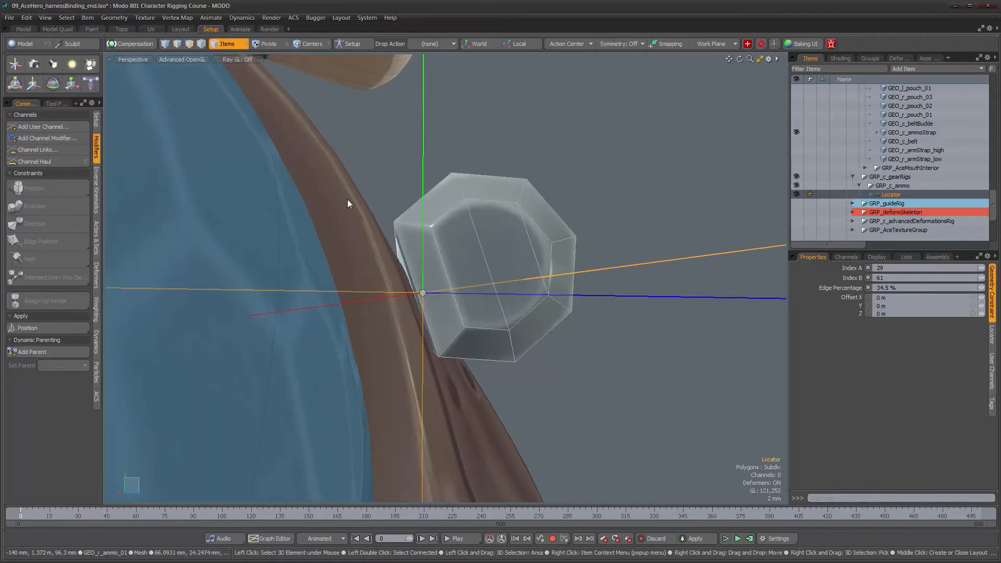
{"action": "left_click_drag", "start_coordinate": [980, 287], "coordinate": [978, 287]}
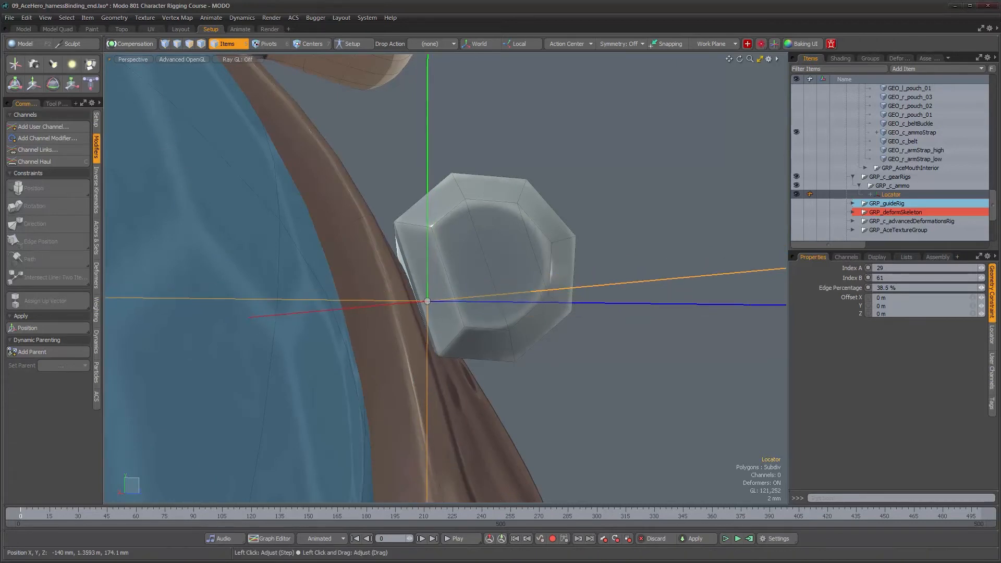
{"action": "left_click_drag", "start_coordinate": [636, 295], "coordinate": [292, 295], "text": "alt"}
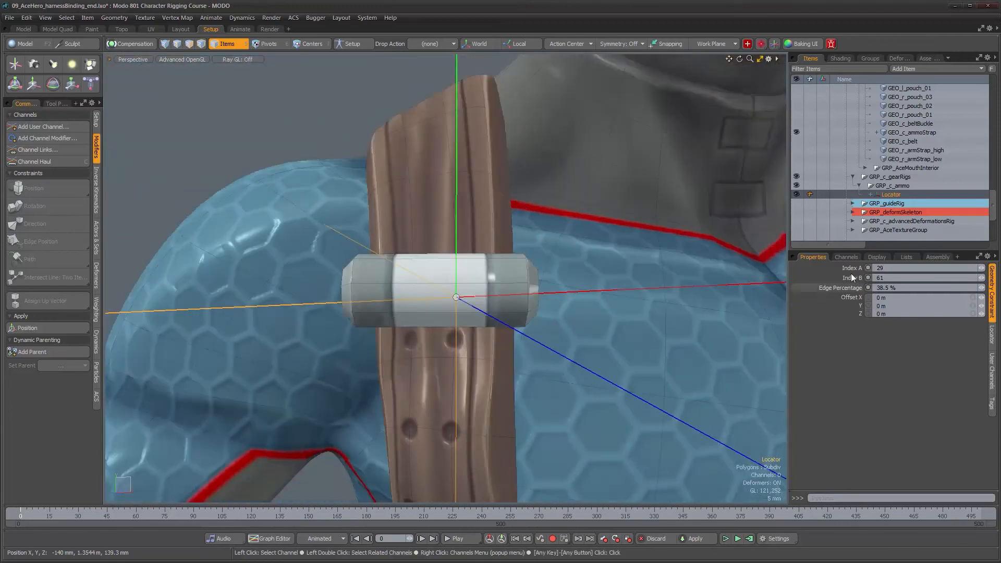
- Reduce the locator's display size to 0.02
{"action": "left_click", "coordinate": [875, 257]}
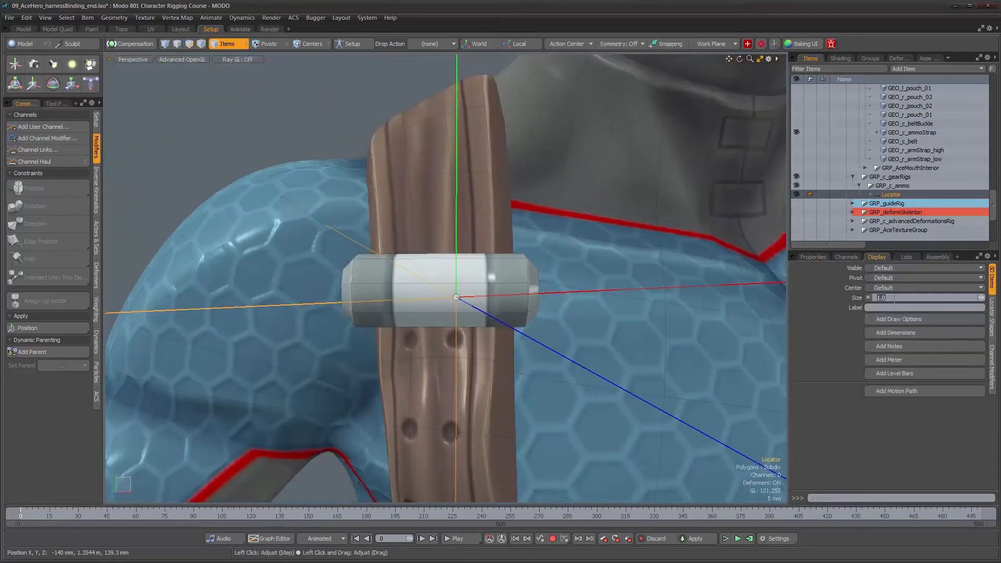
{"action": "left_click", "coordinate": [877, 297]}
{"action": "type", "text": "0.1"}
{"action": "key", "text": "Return"}
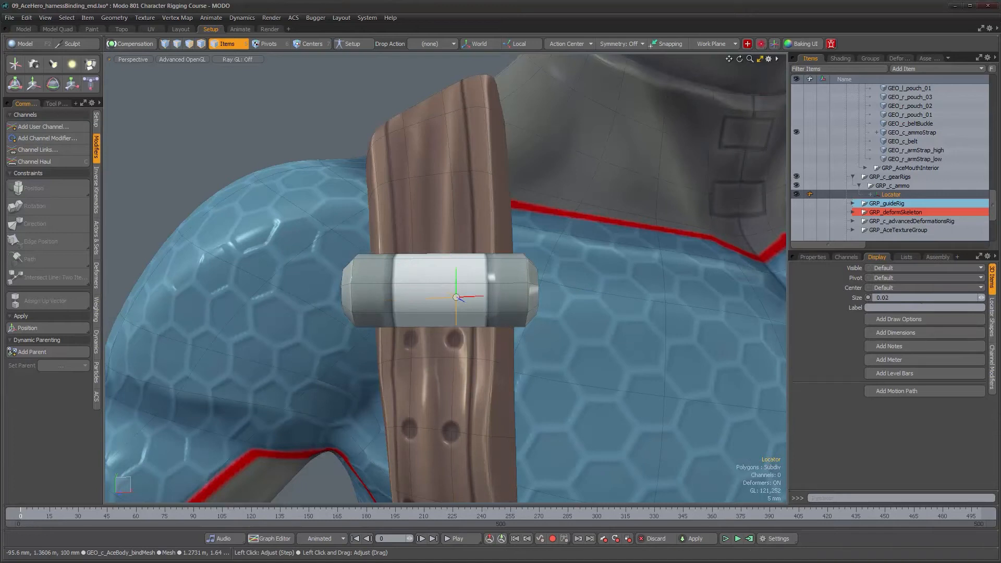
- Rename the constrained locator to CNS_r_ammo01
{"action": "left_click_drag", "start_coordinate": [690, 293], "coordinate": [469, 373], "text": "alt"}
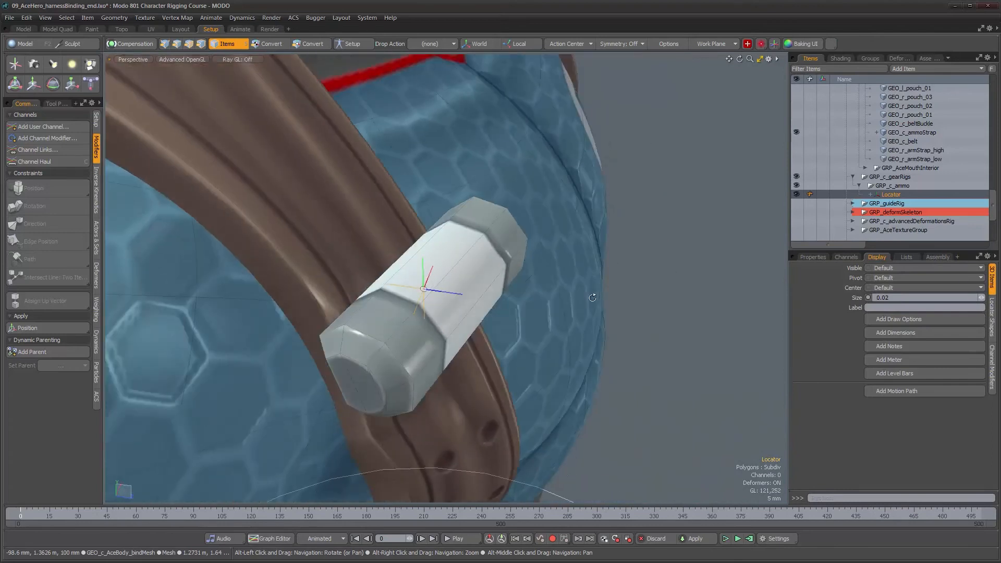
{"action": "double_click", "coordinate": [905, 194]}
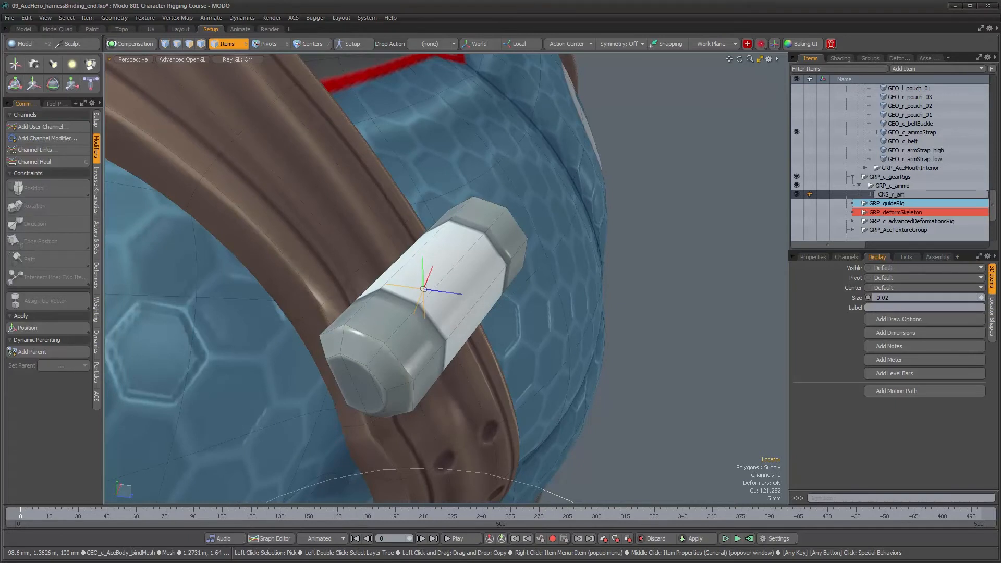
{"action": "type", "text": "CNS_r_ammo01"}
{"action": "key", "text": "Return"}
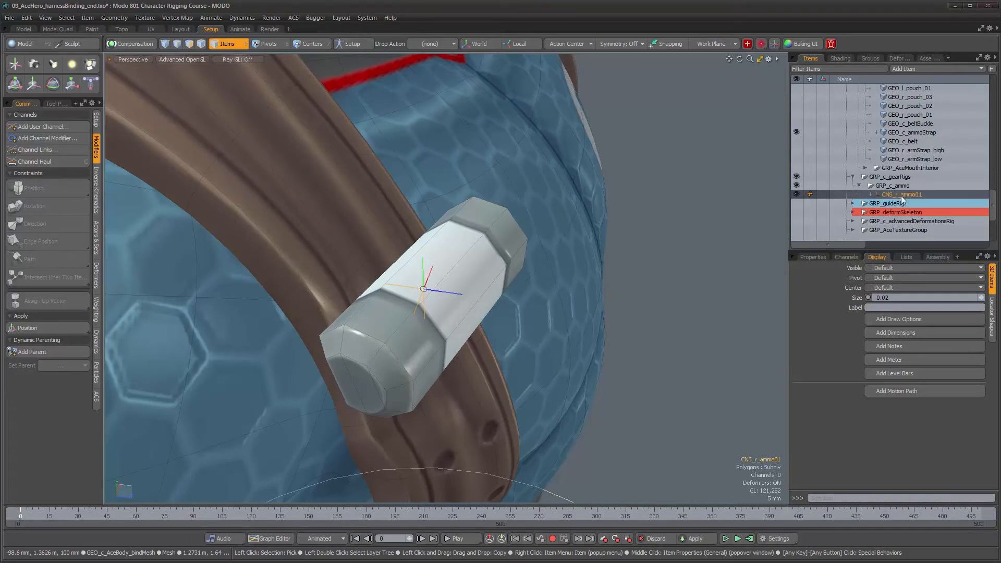
- Scrub the animation to frame 139 and back to 0, checking how CNS_r_ammo01 follows the deforming strap
{"action": "left_click_drag", "start_coordinate": [510, 281], "coordinate": [541, 324], "text": "alt"}
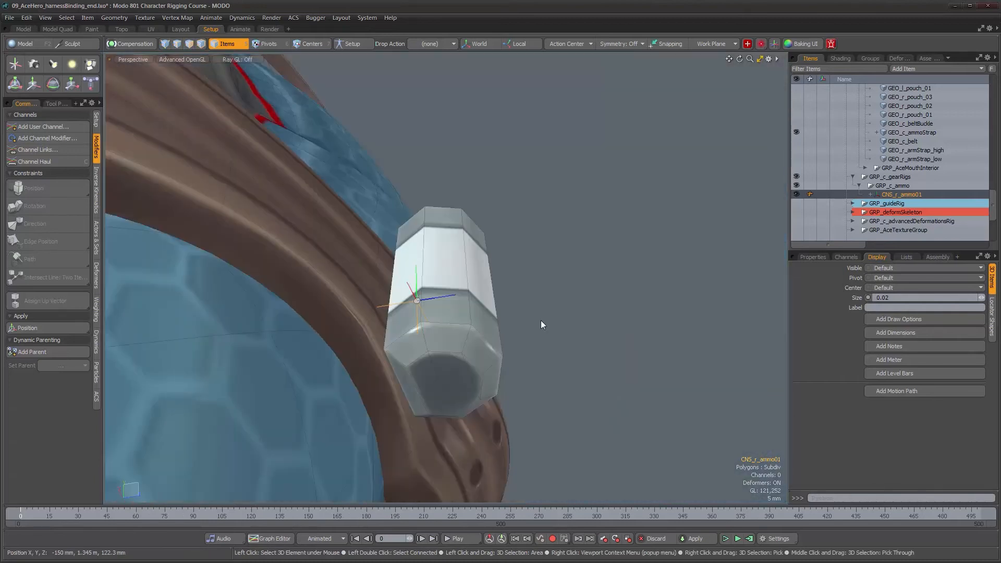
{"action": "left_click_drag", "start_coordinate": [474, 314], "coordinate": [359, 334], "text": "alt"}
{"action": "scroll", "coordinate": [468, 302], "scroll_direction": "up", "scroll_amount": 1}
{"action": "scroll", "coordinate": [415, 316], "scroll_direction": "down", "scroll_amount": 3}
{"action": "right_click_drag", "start_coordinate": [359, 333], "coordinate": [333, 333], "text": "alt"}
{"action": "middle_click_drag", "start_coordinate": [479, 365], "coordinate": [333, 266], "text": "alt"}
{"action": "left_click_drag", "start_coordinate": [334, 266], "coordinate": [309, 260], "text": "alt"}
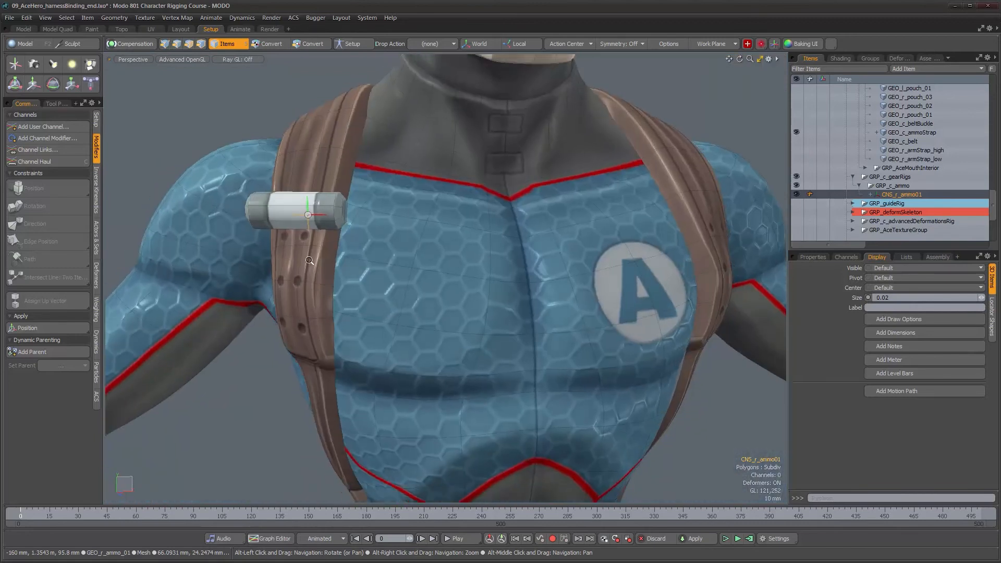
{"action": "right_click_drag", "start_coordinate": [309, 260], "coordinate": [308, 262], "text": "alt"}
{"action": "left_click_drag", "start_coordinate": [34, 514], "coordinate": [251, 514]}
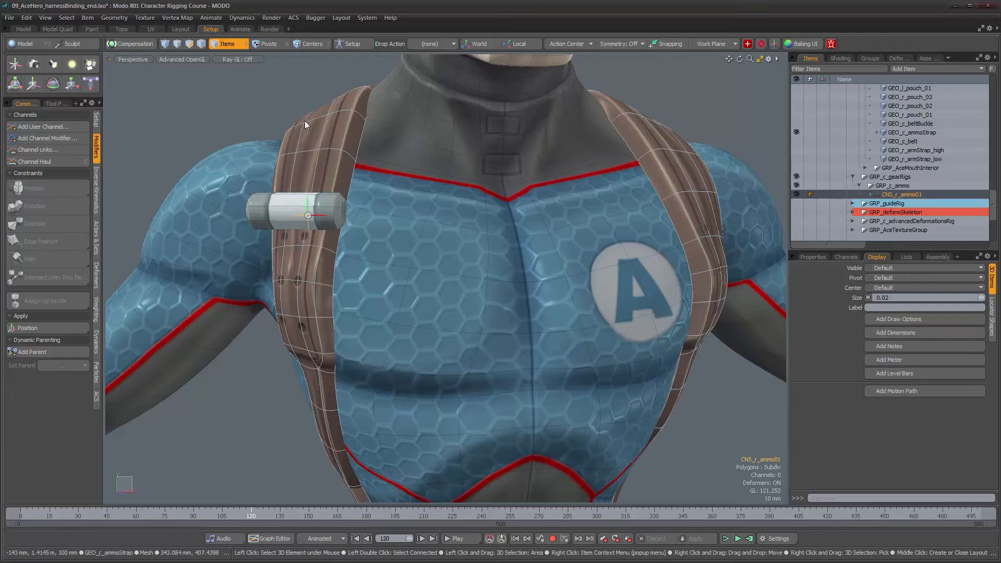
{"action": "left_click_drag", "start_coordinate": [253, 513], "coordinate": [287, 516]}
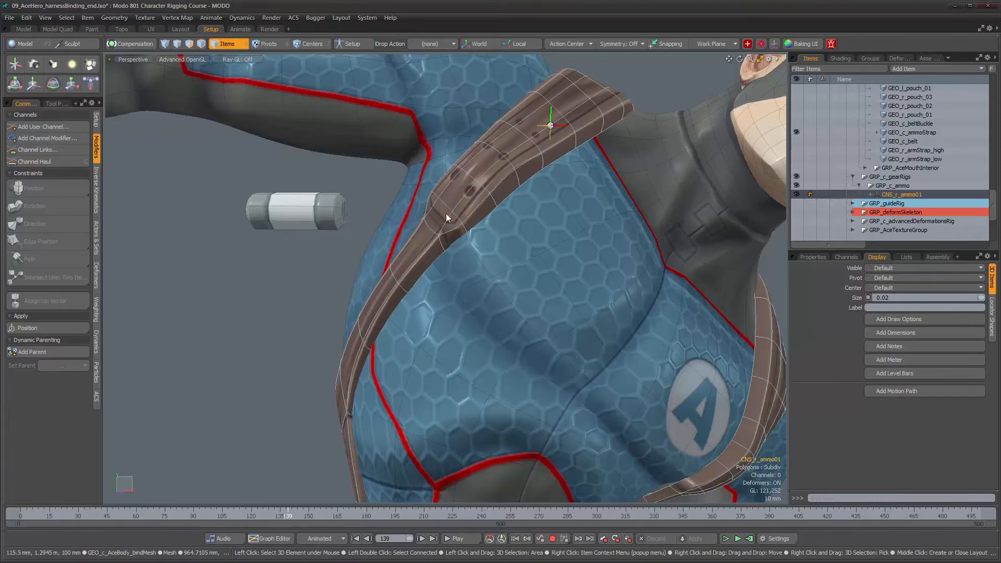
{"action": "scroll", "coordinate": [446, 218], "scroll_direction": "down", "scroll_amount": 5}
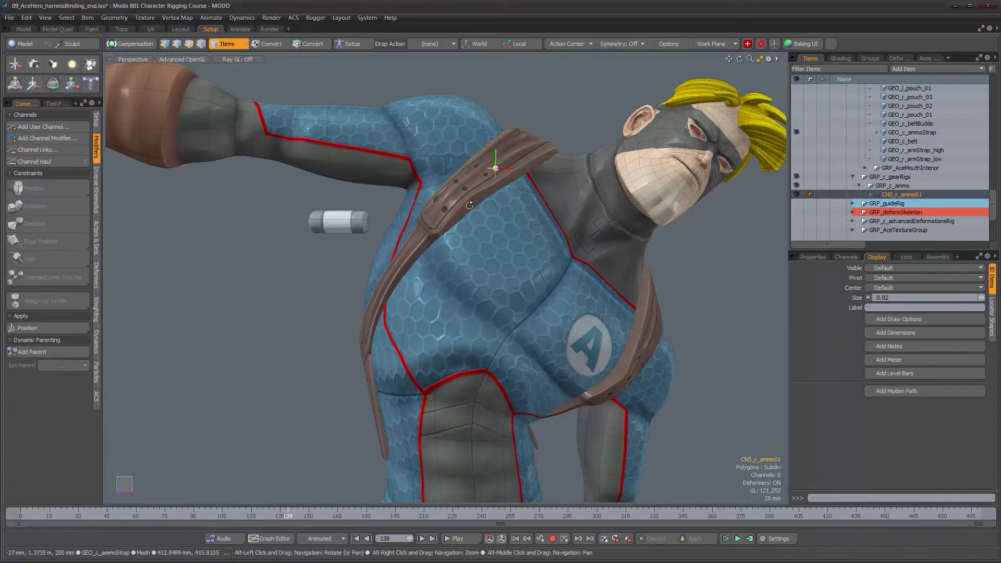
{"action": "scroll", "coordinate": [469, 205], "scroll_direction": "up", "scroll_amount": 5}
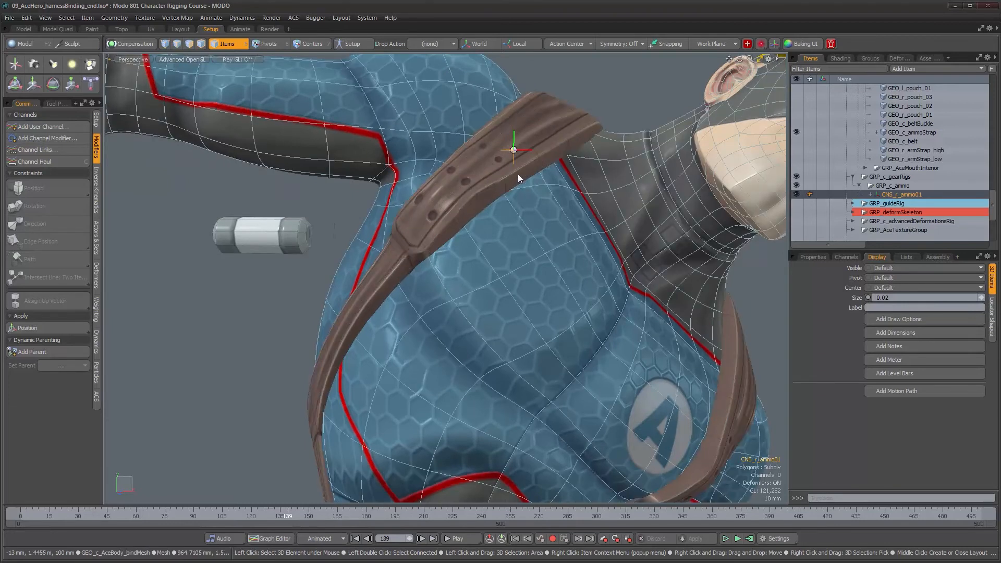
{"action": "scroll", "coordinate": [525, 284], "scroll_direction": "down", "scroll_amount": 1}
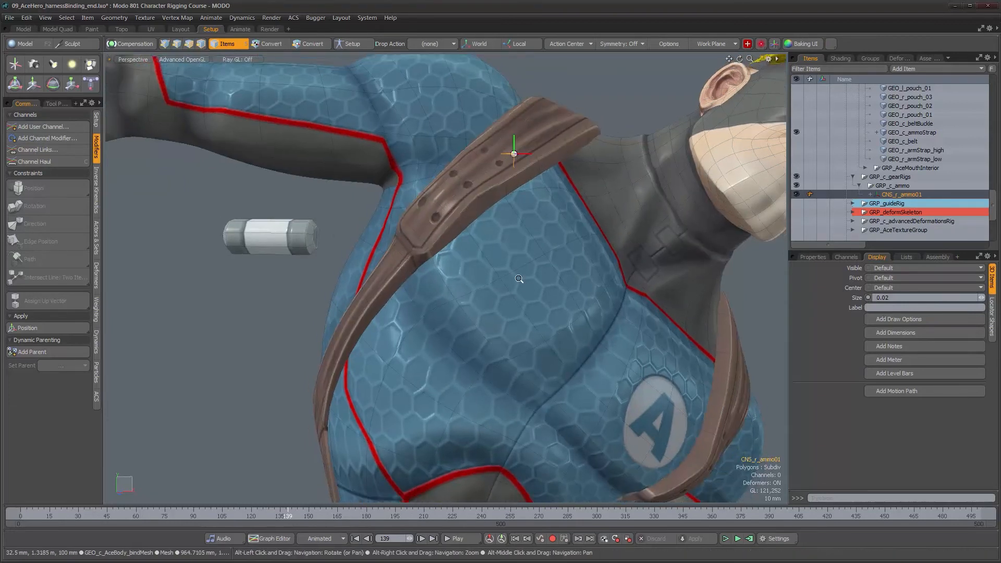
{"action": "left_click_drag", "start_coordinate": [525, 283], "coordinate": [506, 320], "text": "alt+shift"}
{"action": "left_click_drag", "start_coordinate": [287, 513], "coordinate": [20, 513]}
- Add a new locator, parent it under GRP_c_ammo and duplicate it once within the group
{"action": "left_click_drag", "start_coordinate": [289, 329], "coordinate": [337, 326], "text": "alt"}
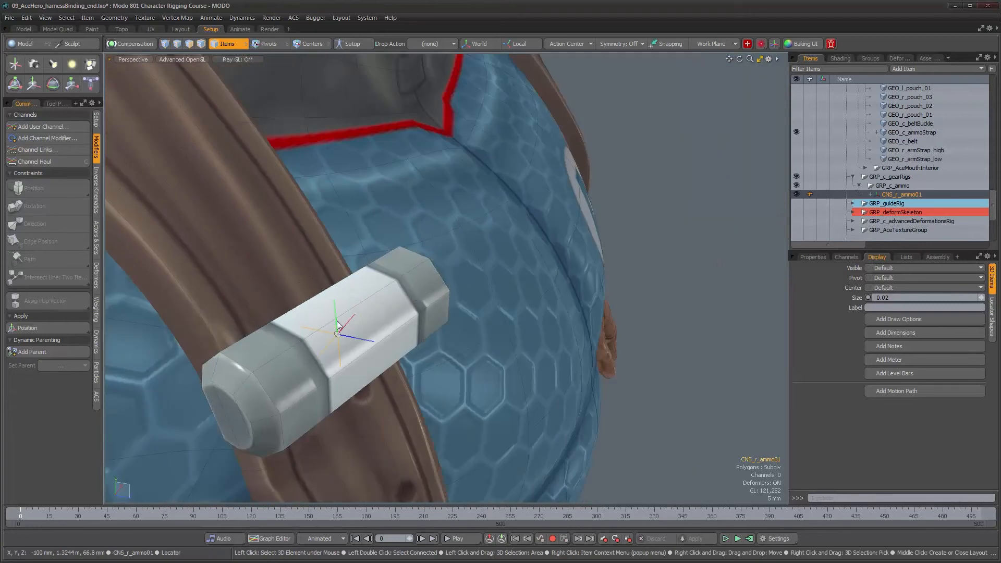
{"action": "scroll", "coordinate": [402, 337], "scroll_direction": "down", "scroll_amount": 5}
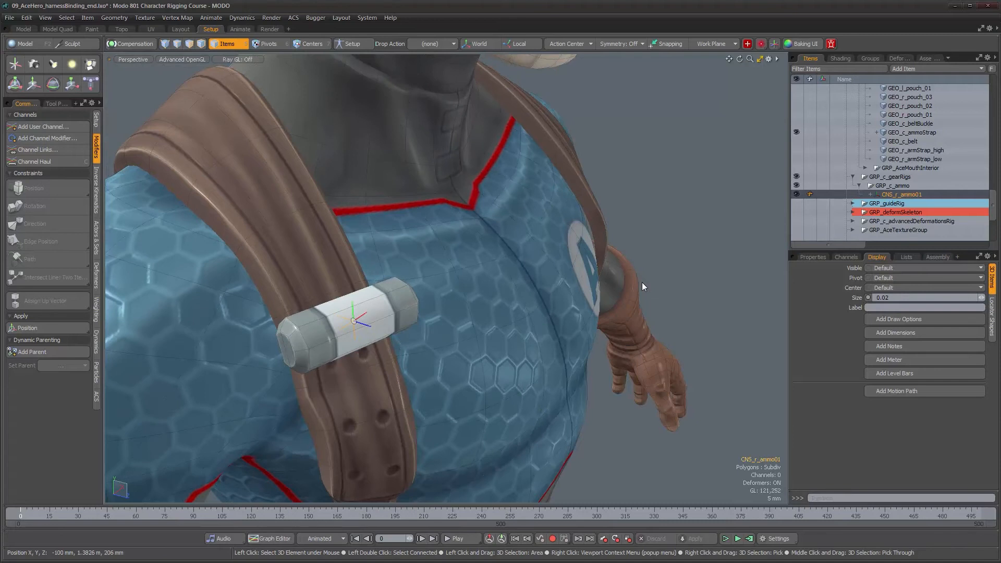
{"action": "left_click", "coordinate": [480, 283]}
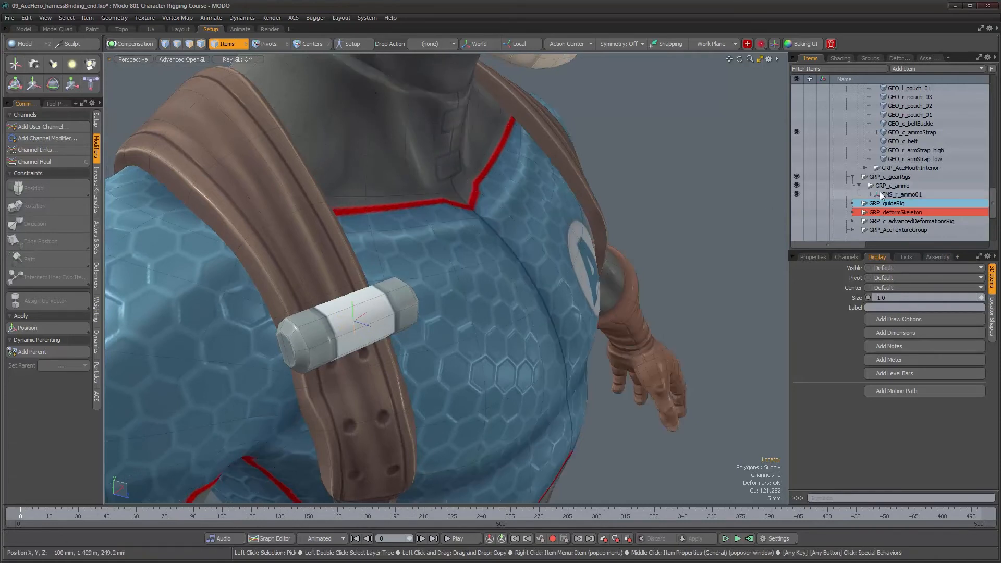
{"action": "left_click_drag", "start_coordinate": [866, 230], "coordinate": [897, 157]}
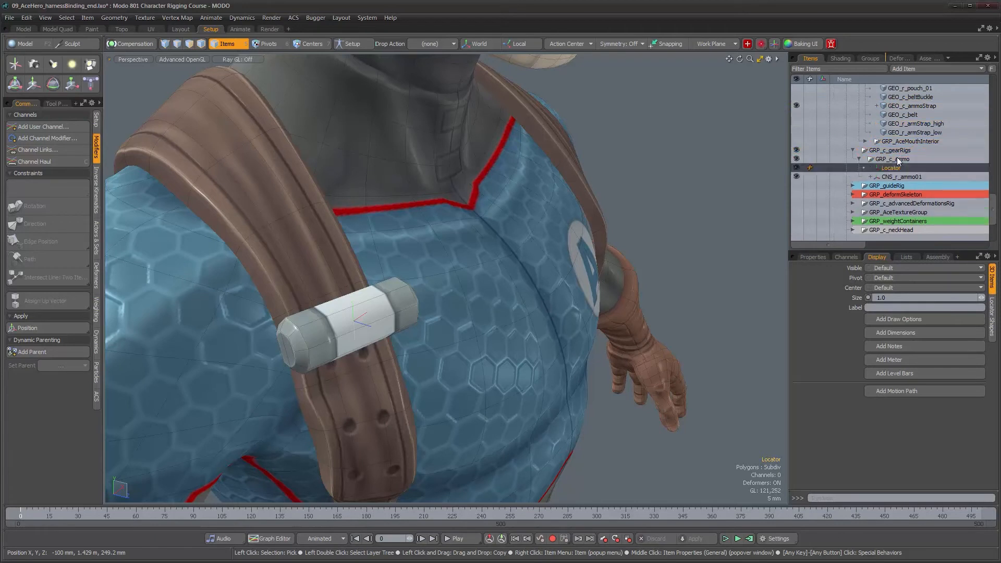
{"action": "key", "text": "ctrl+d"}
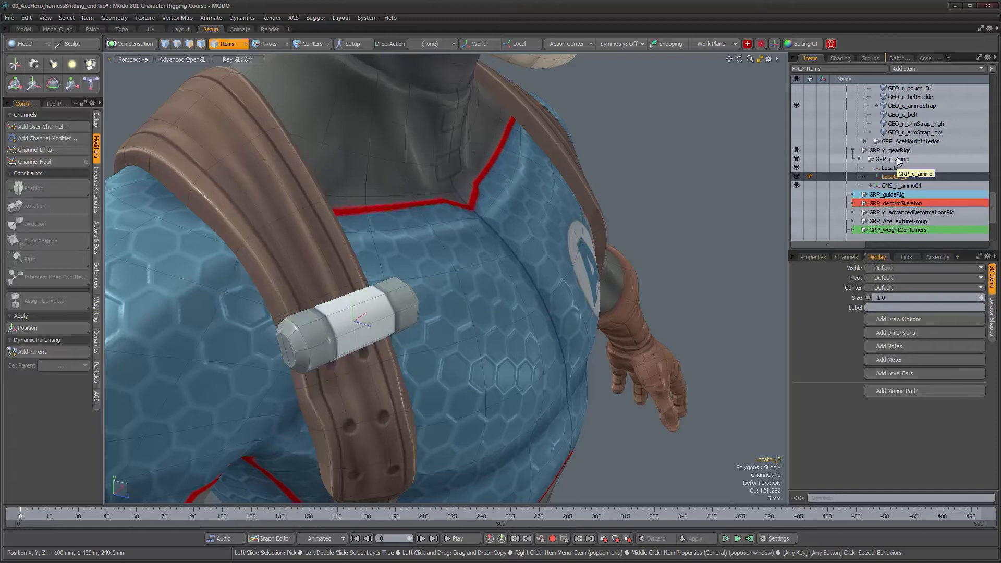
{"action": "left_click_drag", "start_coordinate": [407, 341], "coordinate": [422, 320], "text": "alt"}
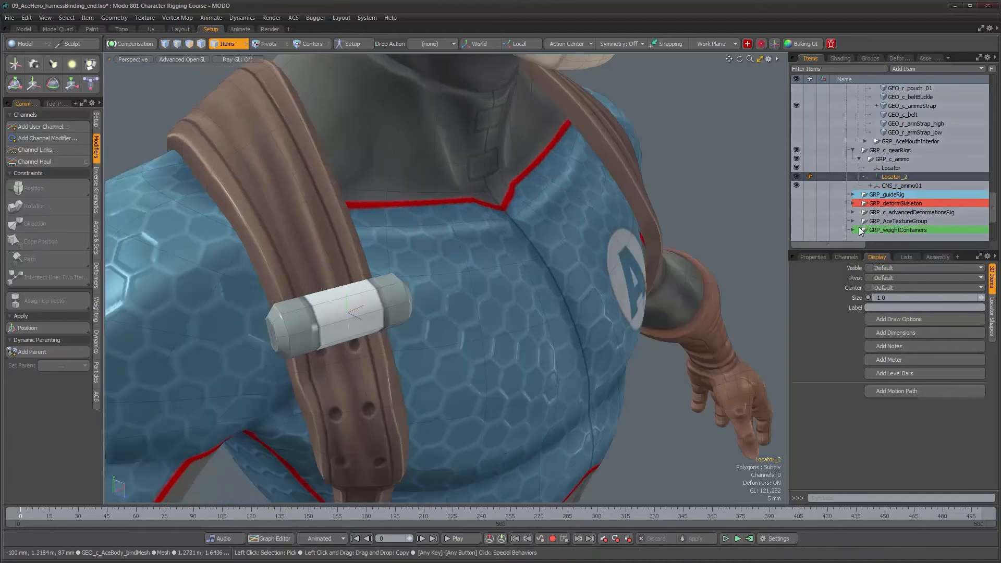
- Select the first new locator together with GEO_c_ammoStrap and constrain it to the strap with an Edge Position constraint
{"action": "left_click", "coordinate": [892, 169]}
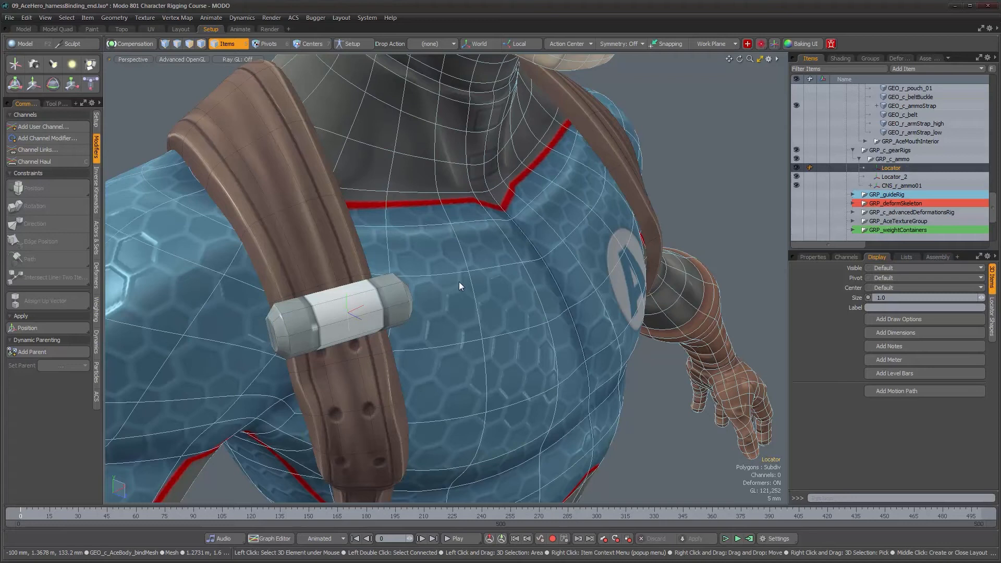
{"action": "left_click", "coordinate": [206, 114], "text": "shift"}
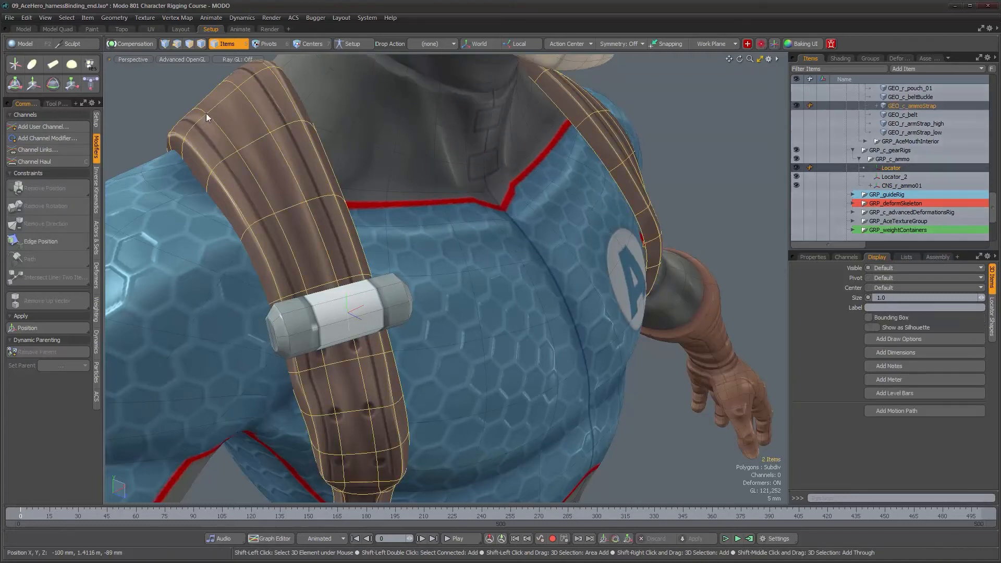
{"action": "left_click", "coordinate": [42, 241]}
{"action": "left_click_drag", "start_coordinate": [420, 344], "coordinate": [424, 345], "text": "alt"}
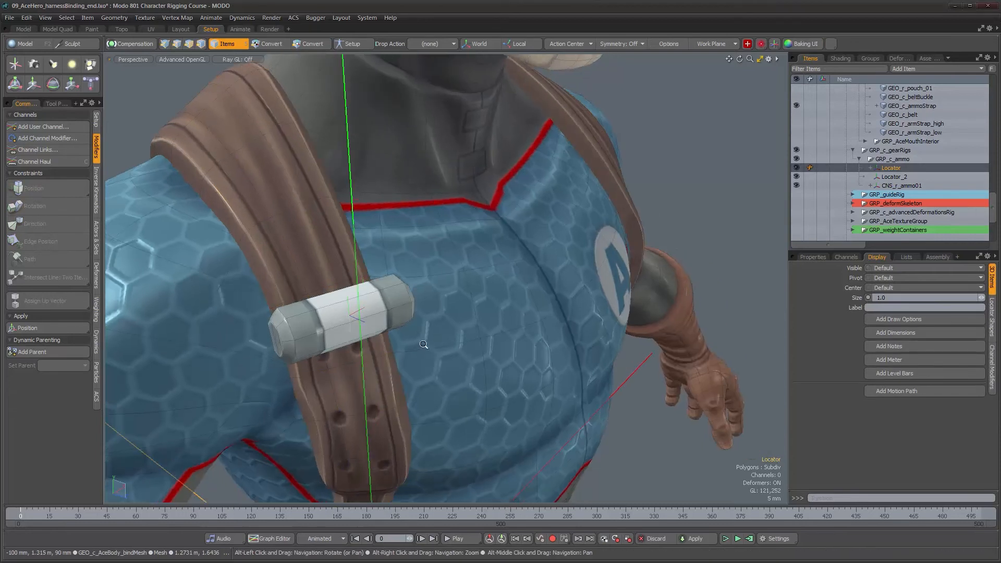
- Set the first locator's edge constraint to Index A 29, Index B 61 and Edge Percentage 0%
{"action": "left_click", "coordinate": [813, 257]}
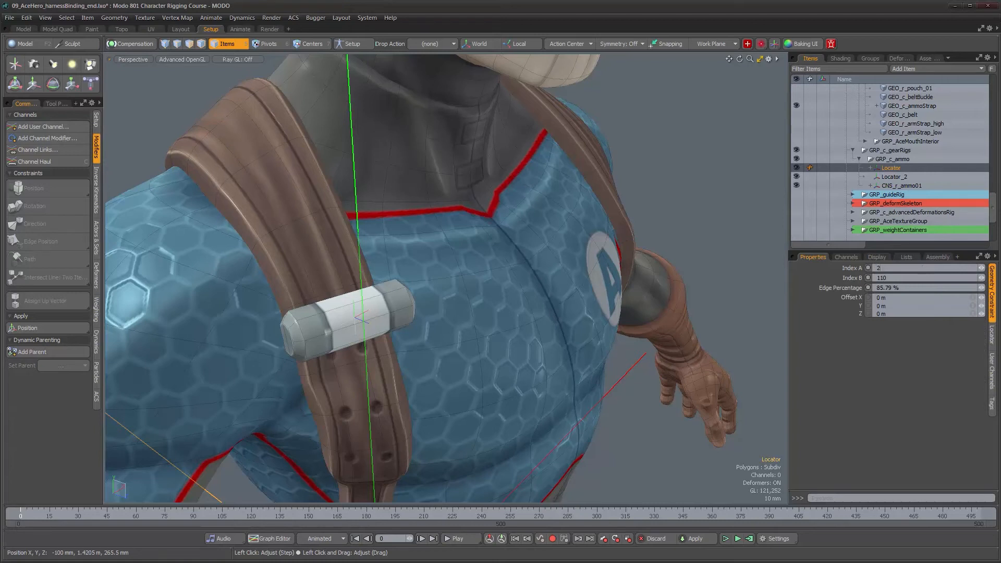
{"action": "key", "text": "Tab"}
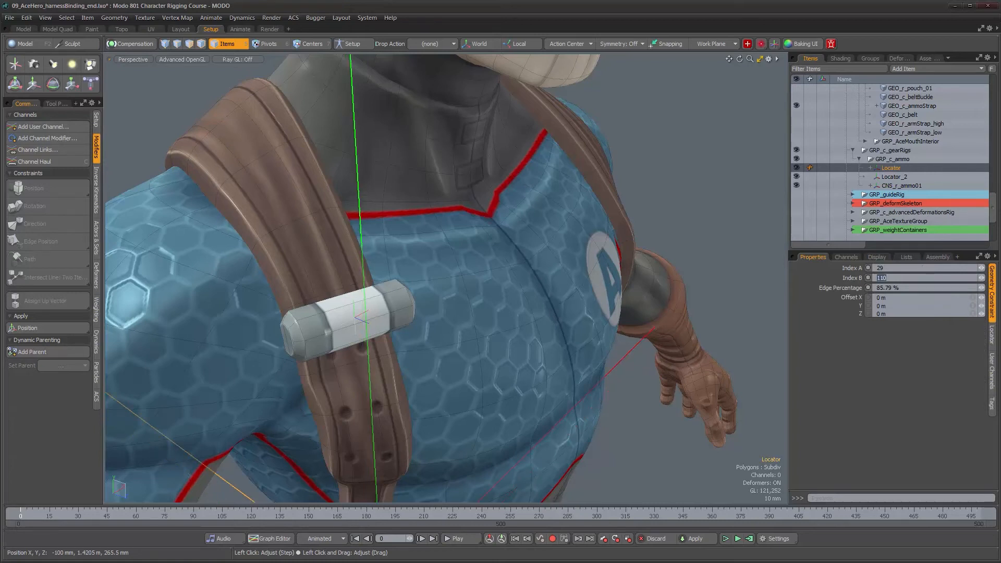
{"action": "key", "text": "Return"}
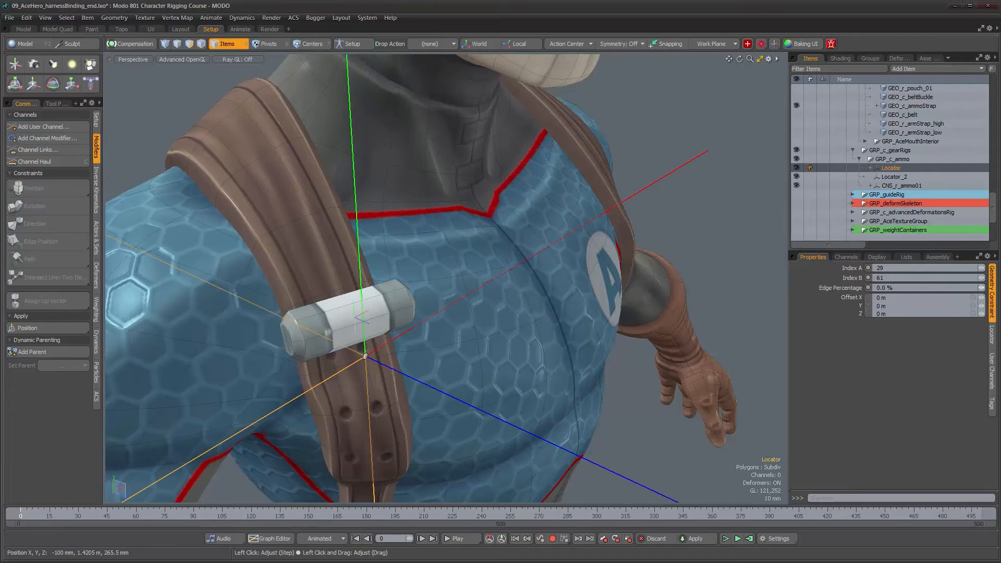
{"action": "left_click_drag", "start_coordinate": [980, 287], "coordinate": [956, 289]}
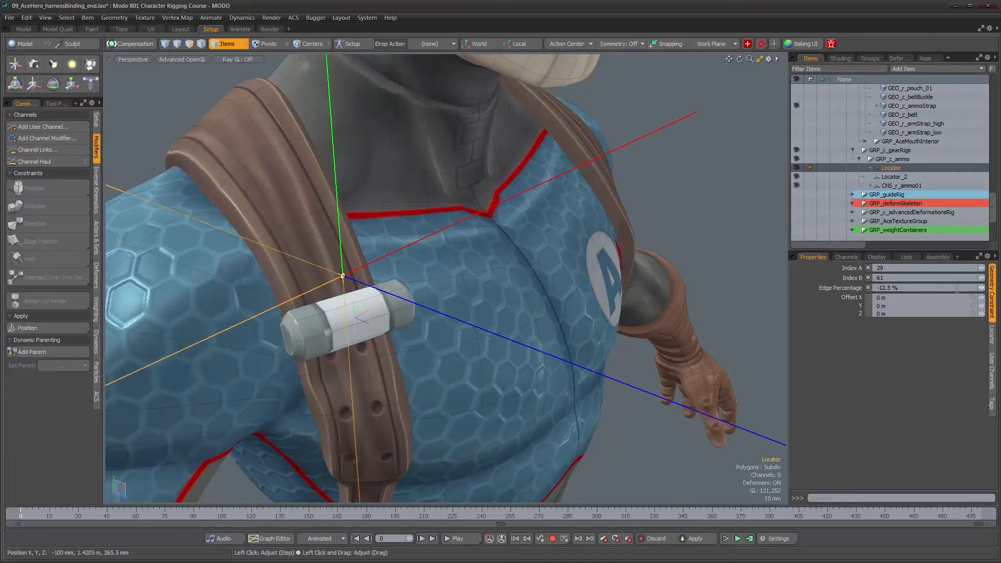
{"action": "key", "text": "Return"}
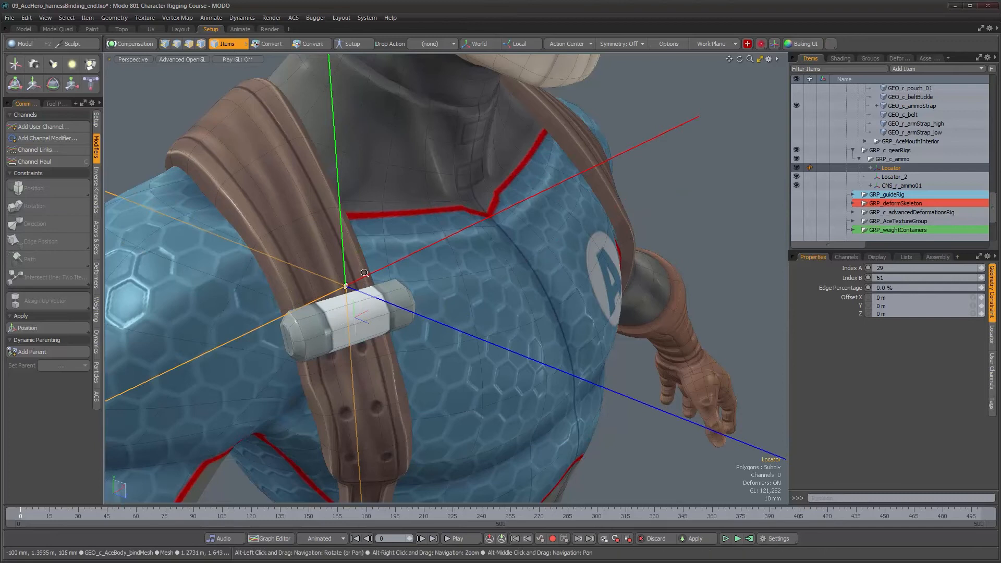
- Examine from several angles where the constrained locator sits on the strap surface above the ammo shell
{"action": "scroll", "coordinate": [371, 272], "scroll_direction": "up", "scroll_amount": 5}
{"action": "left_click_drag", "start_coordinate": [371, 272], "coordinate": [462, 261], "text": "alt"}
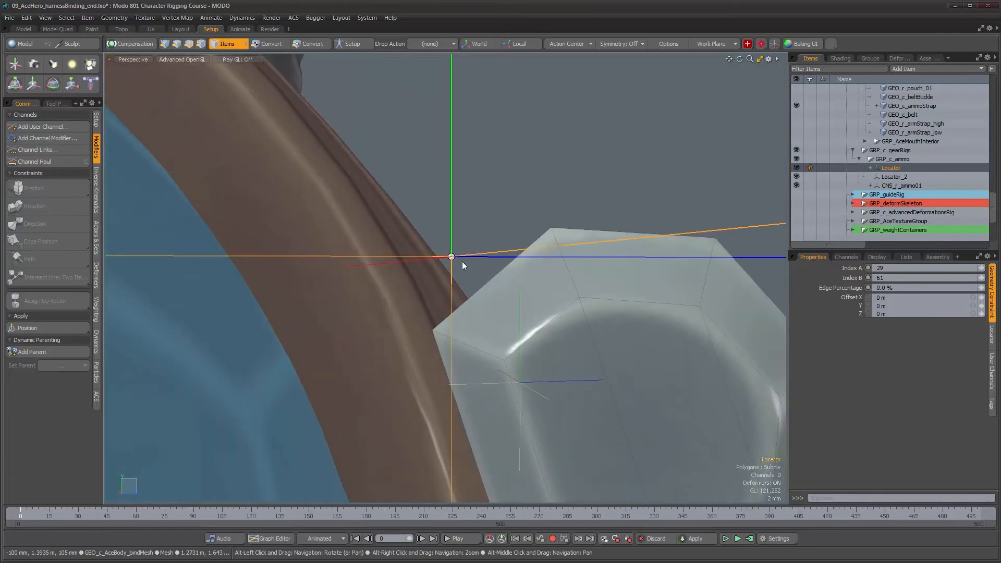
{"action": "left_click", "coordinate": [437, 272]}
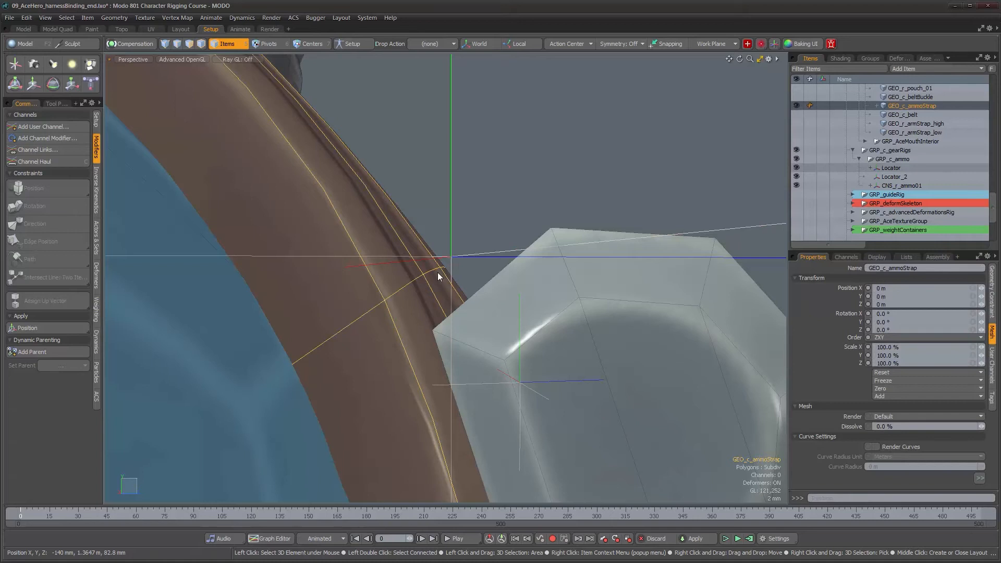
{"action": "key", "text": "Tab"}
{"action": "left_click_drag", "start_coordinate": [437, 272], "coordinate": [508, 227], "text": "alt"}
{"action": "key", "text": "Tab"}
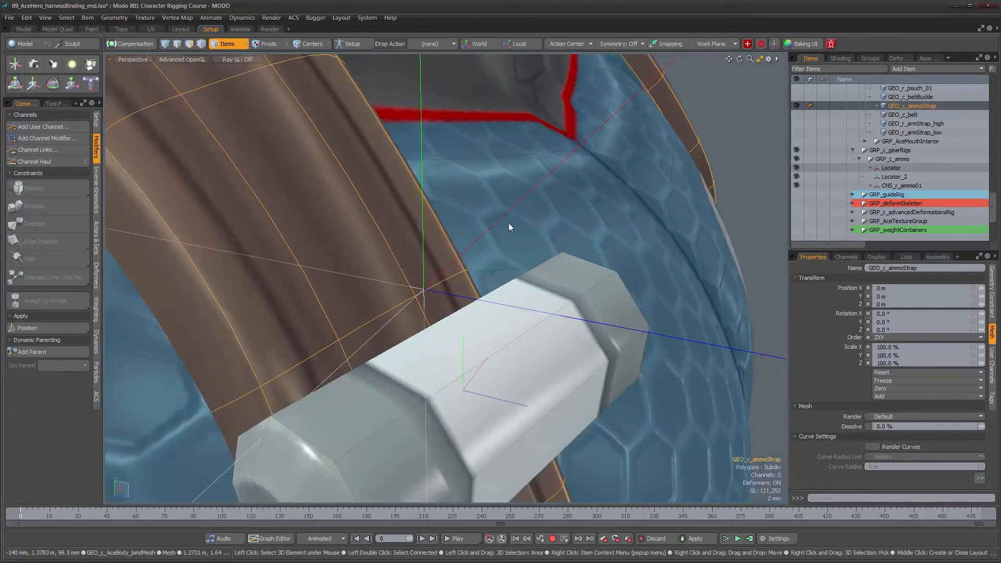
{"action": "left_click", "coordinate": [502, 217]}
{"action": "right_click_drag", "start_coordinate": [502, 217], "coordinate": [484, 245], "text": "alt"}
{"action": "left_click_drag", "start_coordinate": [485, 245], "coordinate": [715, 277], "text": "alt"}
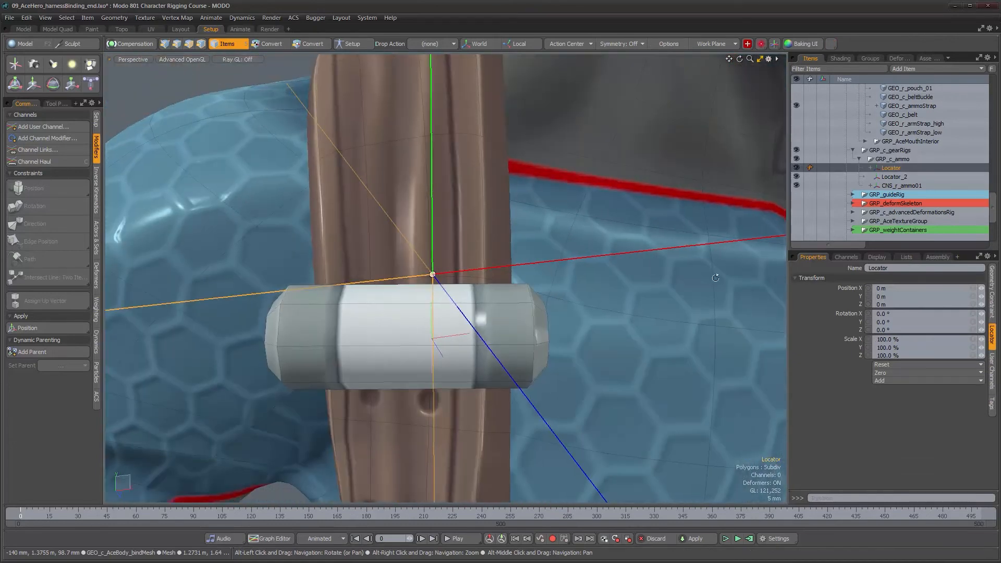
- Give the locator a custom display shape: Replace style, Pyramid, Solid off, 7 mm size on all axes
{"action": "left_click", "coordinate": [880, 258]}
{"action": "left_click", "coordinate": [992, 313]}
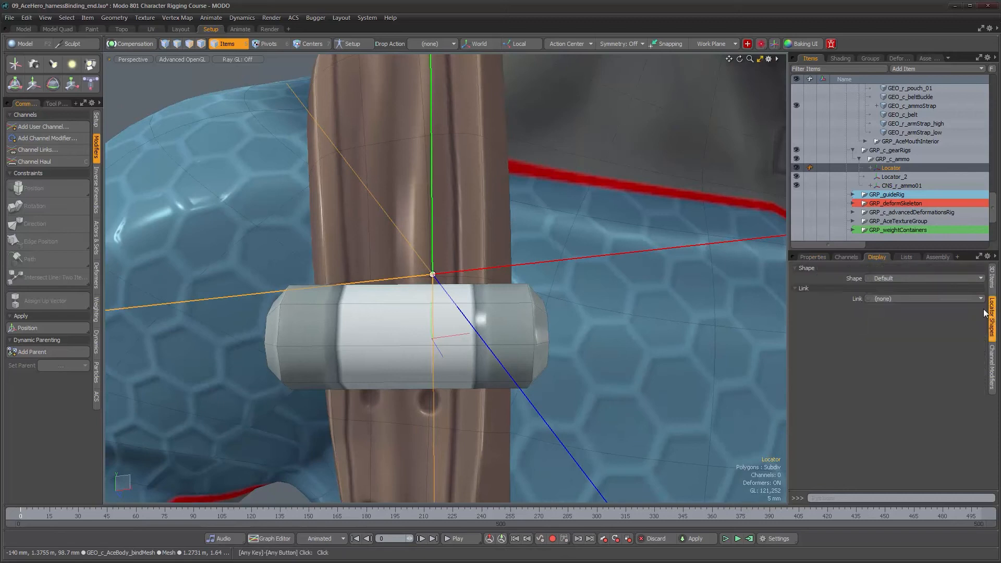
{"action": "left_click", "coordinate": [898, 279]}
{"action": "left_click", "coordinate": [895, 301]}
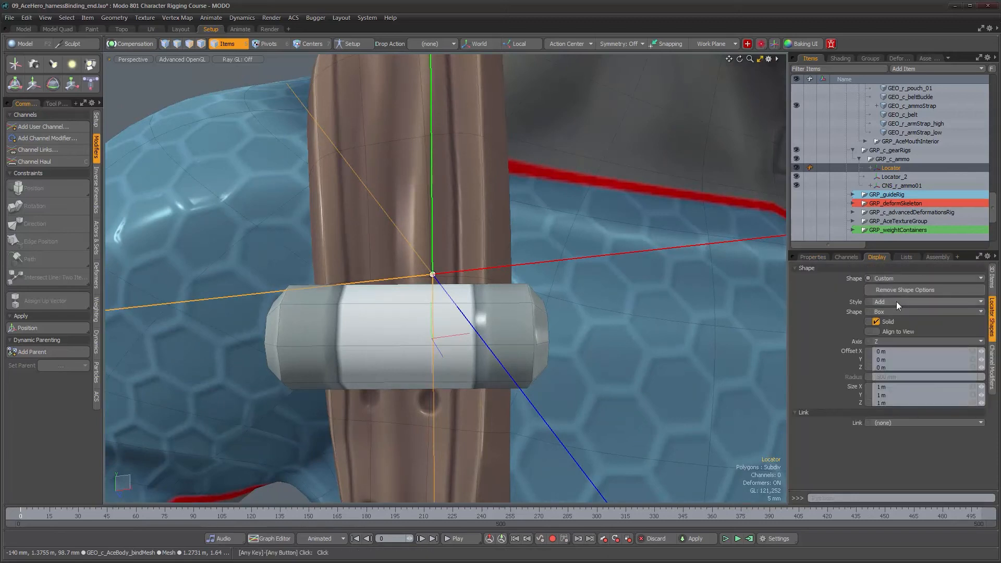
{"action": "left_click", "coordinate": [897, 302]}
{"action": "left_click", "coordinate": [897, 312]}
{"action": "left_click", "coordinate": [884, 321]}
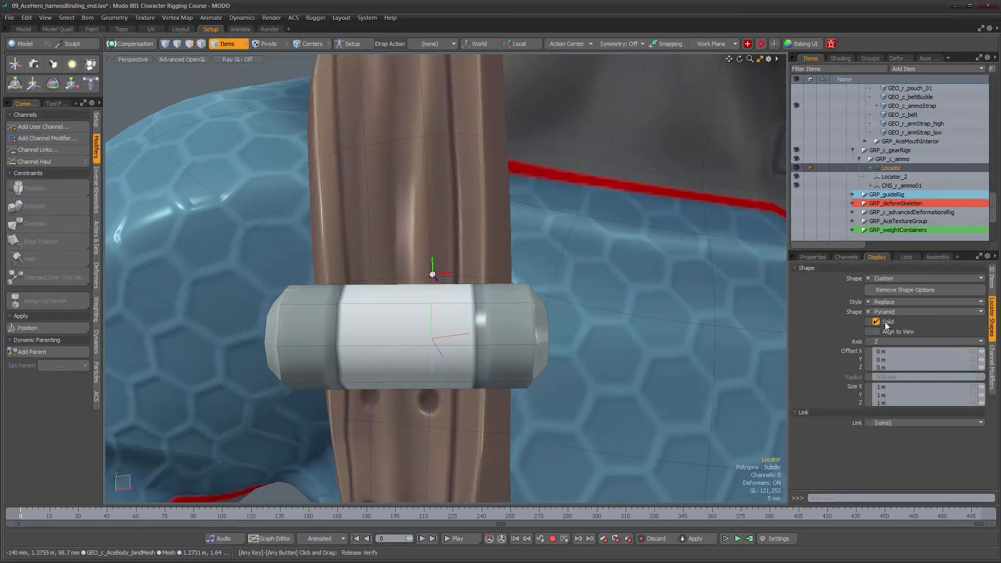
{"action": "left_click_drag", "start_coordinate": [980, 387], "coordinate": [933, 386]}
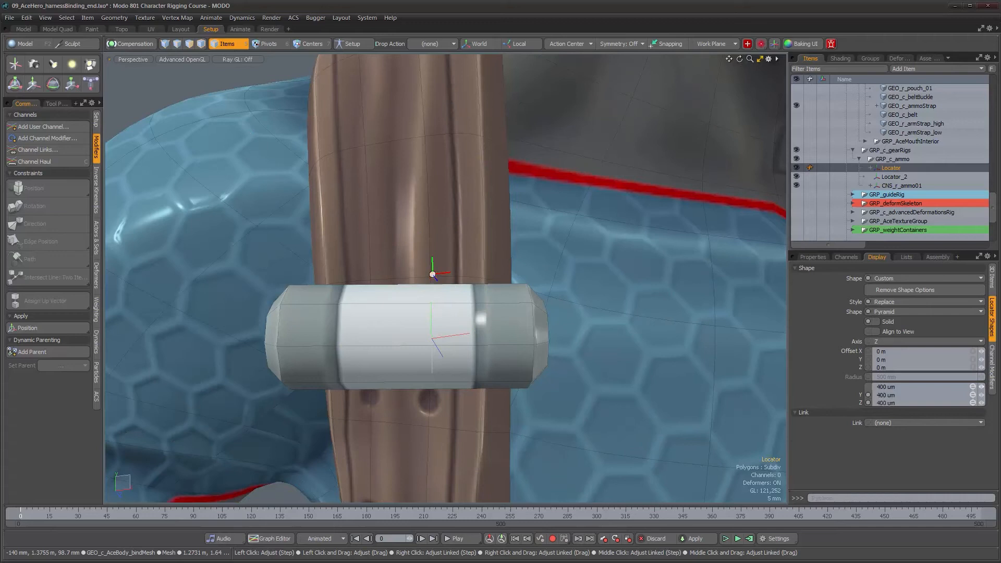
{"action": "left_click_drag", "start_coordinate": [979, 387], "coordinate": [981, 387]}
{"action": "left_click_drag", "start_coordinate": [589, 284], "coordinate": [693, 290], "text": "alt"}
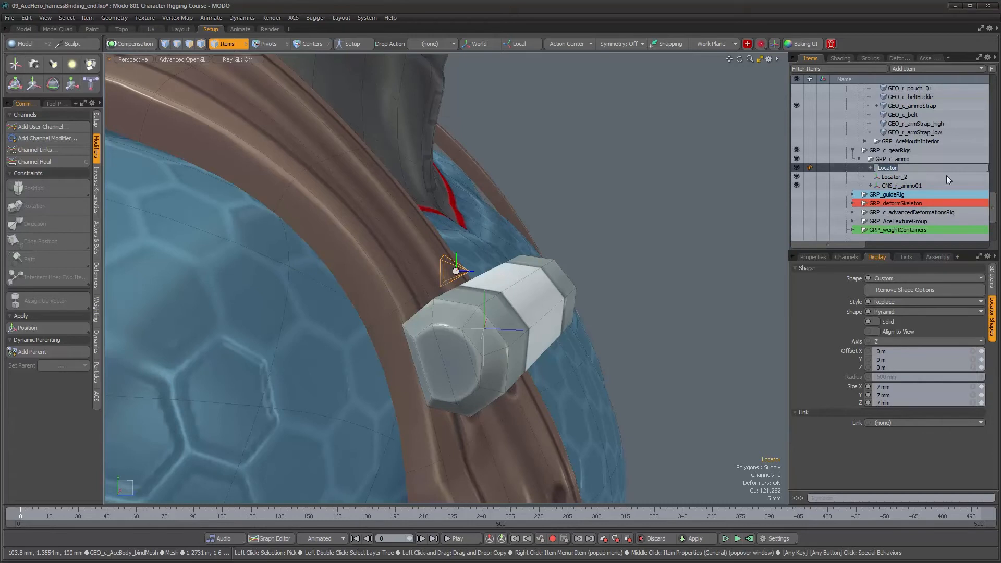
- Rename the pyramid locator to UPV_r_ammo01 and replace its prefix with LOC_ to make it LOC_r_ammo01
{"action": "type", "text": "UPV_r_ammo01"}
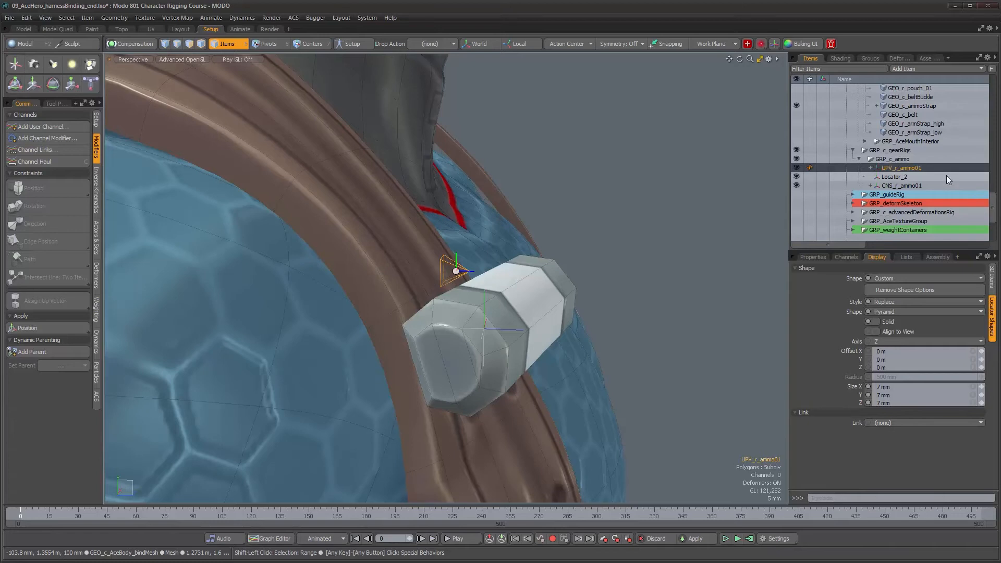
{"action": "left_click_drag", "start_coordinate": [568, 315], "coordinate": [410, 339], "text": "alt"}
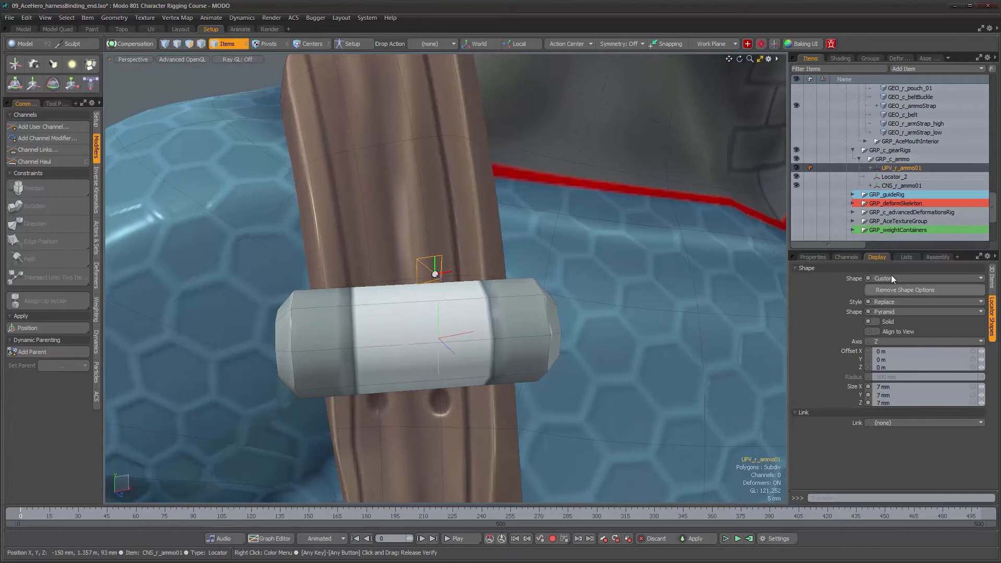
{"action": "double_click", "coordinate": [891, 168]}
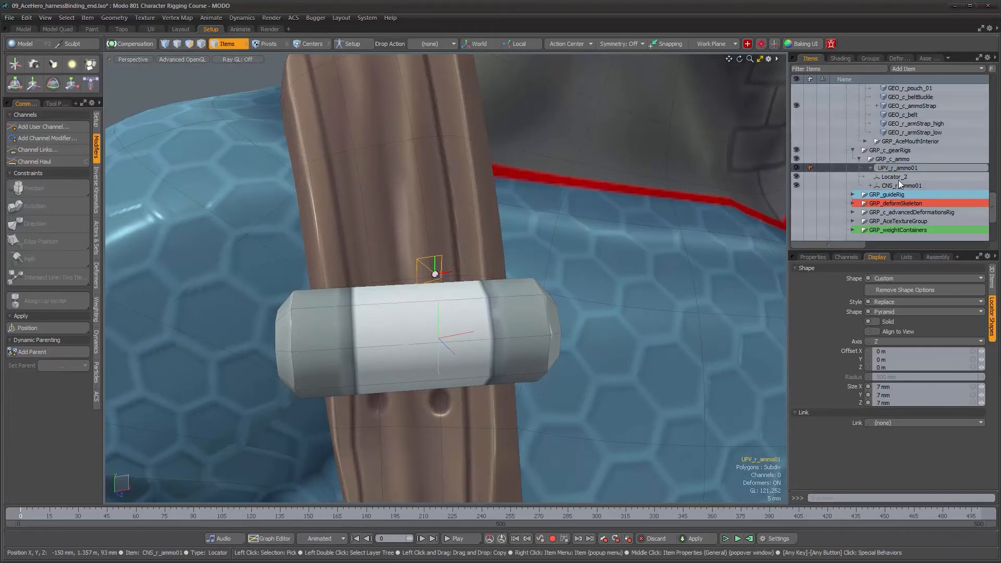
{"action": "type", "text": "LOC_"}
{"action": "key", "text": "Return"}
- Select CNS_r_ammo01 together with LOC_r_ammo01 and aim CNS_r_ammo01 at the pyramid locator with a Direction constraint
{"action": "left_click", "coordinate": [894, 178]}
{"action": "left_click_drag", "start_coordinate": [412, 323], "coordinate": [382, 201], "text": "alt"}
{"action": "left_click", "coordinate": [400, 241]}
{"action": "left_click", "coordinate": [345, 196], "text": "shift"}
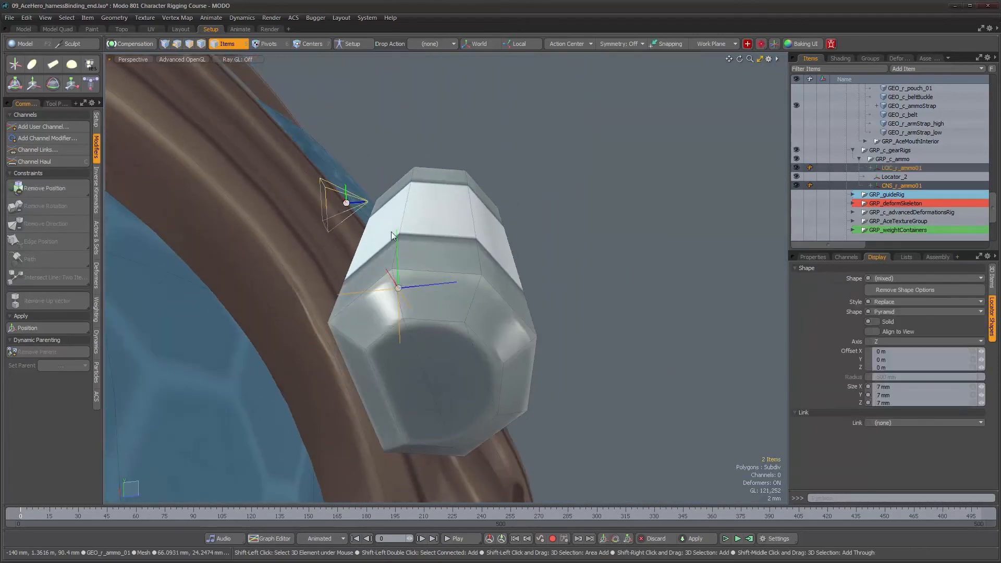
{"action": "left_click_drag", "start_coordinate": [421, 195], "coordinate": [387, 201], "text": "alt"}
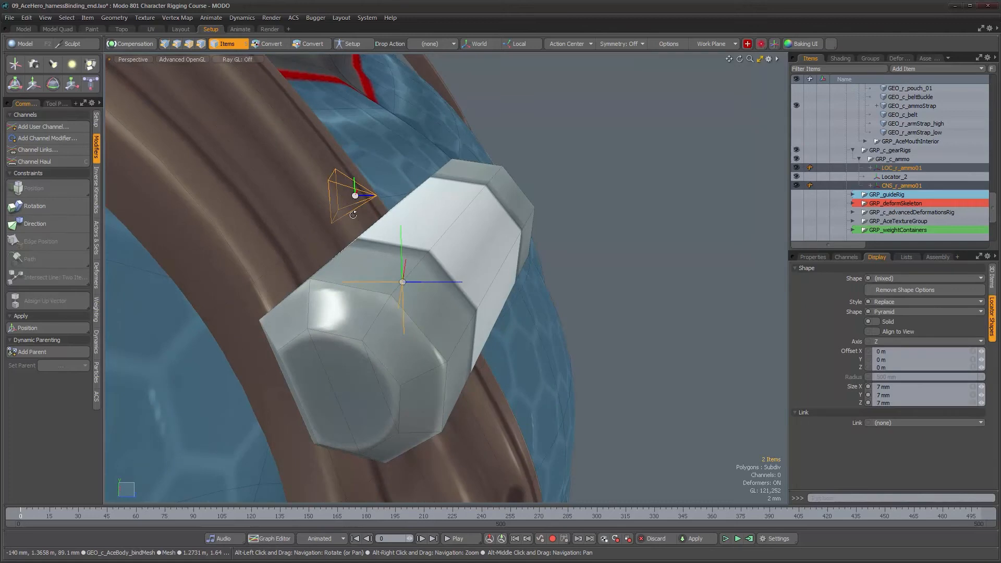
{"action": "left_click", "coordinate": [29, 224]}
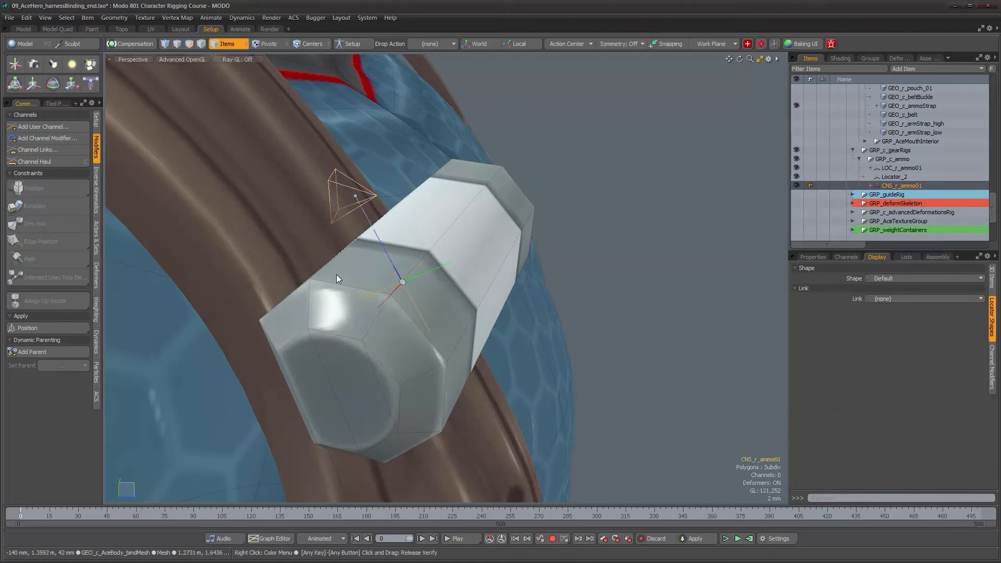
- Examine the orientation of CNS_r_ammo01 towards LOC_r_ammo01 on the strap from several angles
{"action": "left_click_drag", "start_coordinate": [336, 274], "coordinate": [454, 198], "text": "alt"}
{"action": "scroll", "coordinate": [368, 164], "scroll_direction": "down", "scroll_amount": 5}
{"action": "left_click_drag", "start_coordinate": [368, 164], "coordinate": [403, 214], "text": "alt"}
{"action": "scroll", "coordinate": [383, 218], "scroll_direction": "up", "scroll_amount": 2}
{"action": "scroll", "coordinate": [393, 220], "scroll_direction": "down", "scroll_amount": 2}
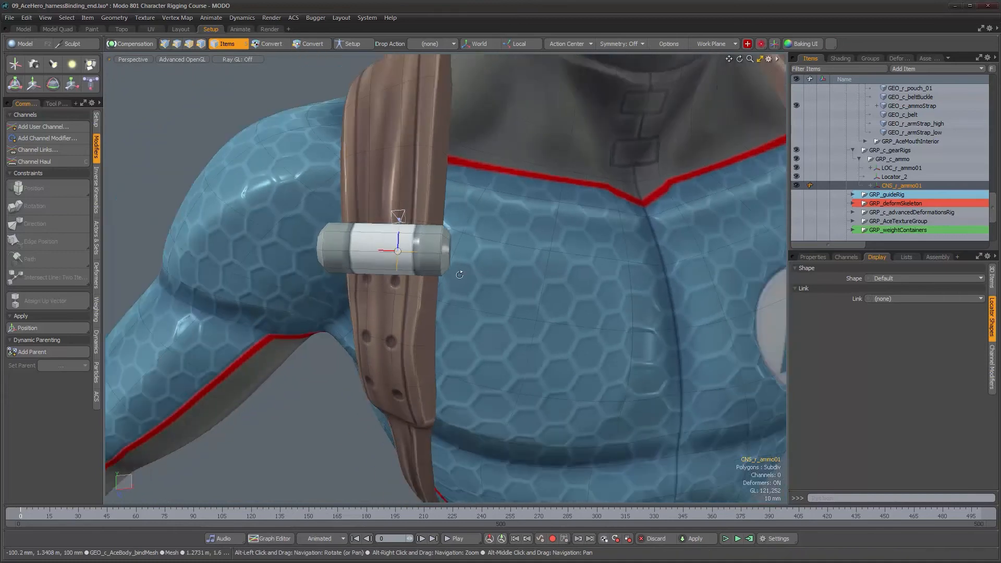
{"action": "left_click", "coordinate": [400, 215]}
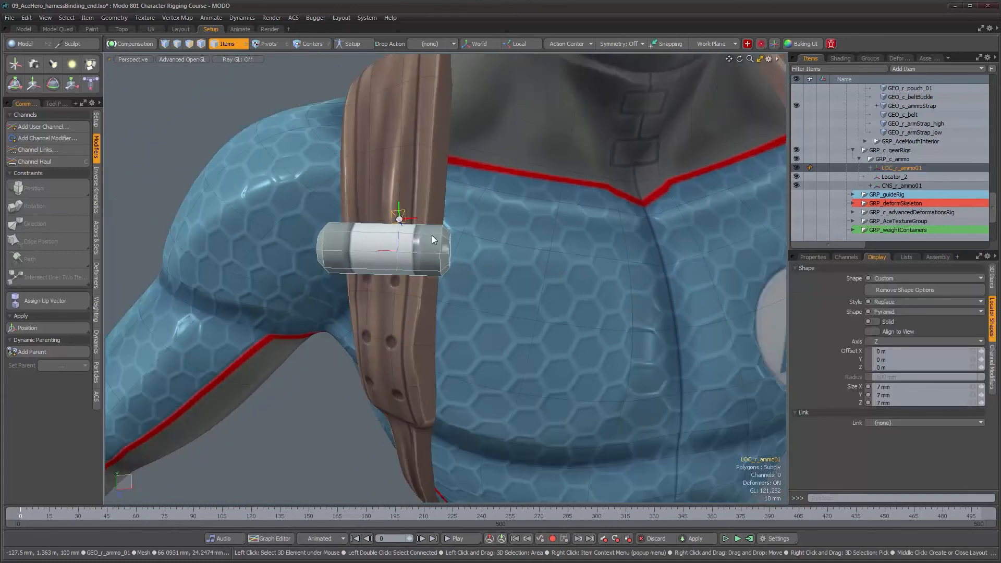
{"action": "left_click", "coordinate": [388, 255]}
{"action": "left_click_drag", "start_coordinate": [387, 255], "coordinate": [359, 313], "text": "alt"}
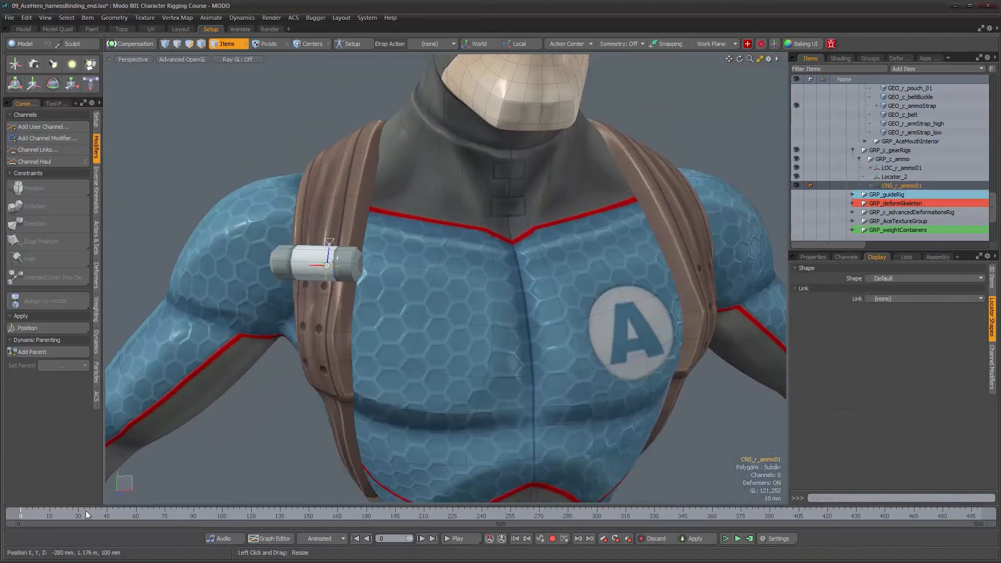
- Scrub the animation to frame 141 and back to 0, checking how CNS_r_ammo01 orients along the deforming strap
{"action": "mouse_move", "coordinate": [78, 516]}
{"action": "left_mouse_down"}
{"action": "mouse_move", "coordinate": [299, 516]}
{"action": "mouse_move", "coordinate": [279, 516]}
{"action": "mouse_move", "coordinate": [290, 516]}
{"action": "left_mouse_up"}
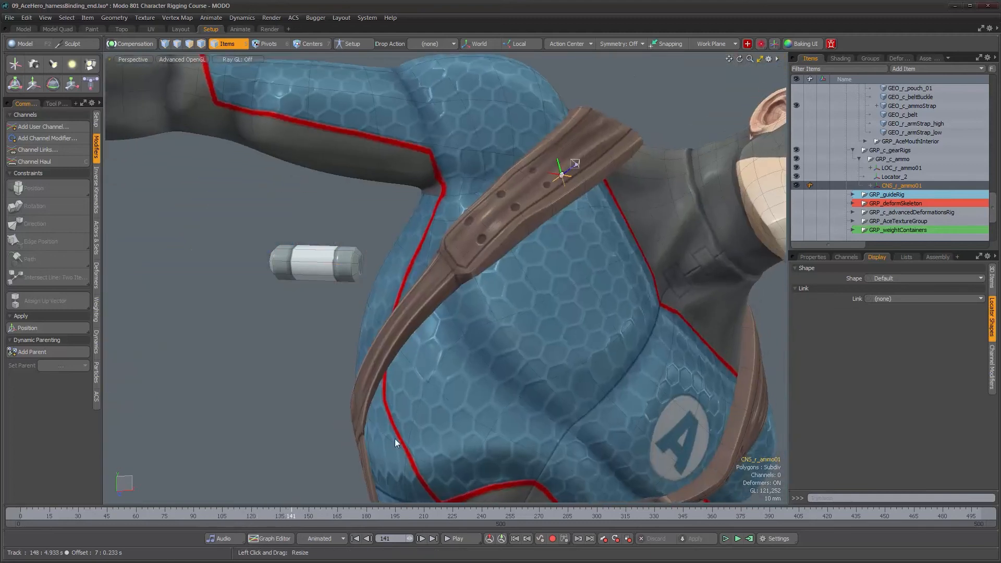
{"action": "left_click_drag", "start_coordinate": [395, 438], "coordinate": [534, 165], "text": "alt"}
{"action": "mouse_move", "coordinate": [297, 518]}
{"action": "left_mouse_down"}
{"action": "mouse_move", "coordinate": [247, 517]}
{"action": "mouse_move", "coordinate": [280, 516]}
{"action": "left_mouse_up"}
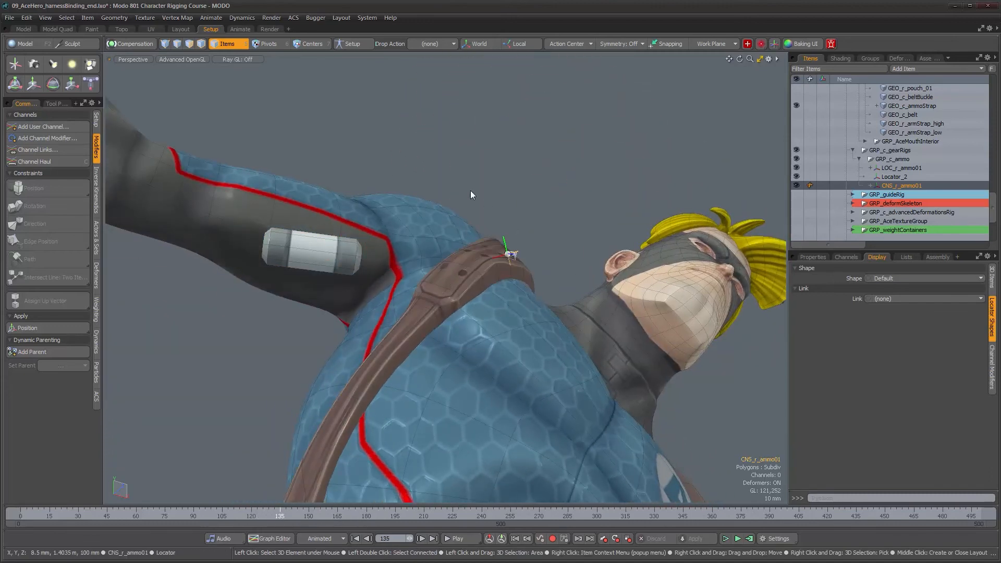
{"action": "left_click_drag", "start_coordinate": [509, 263], "coordinate": [433, 285], "text": "alt"}
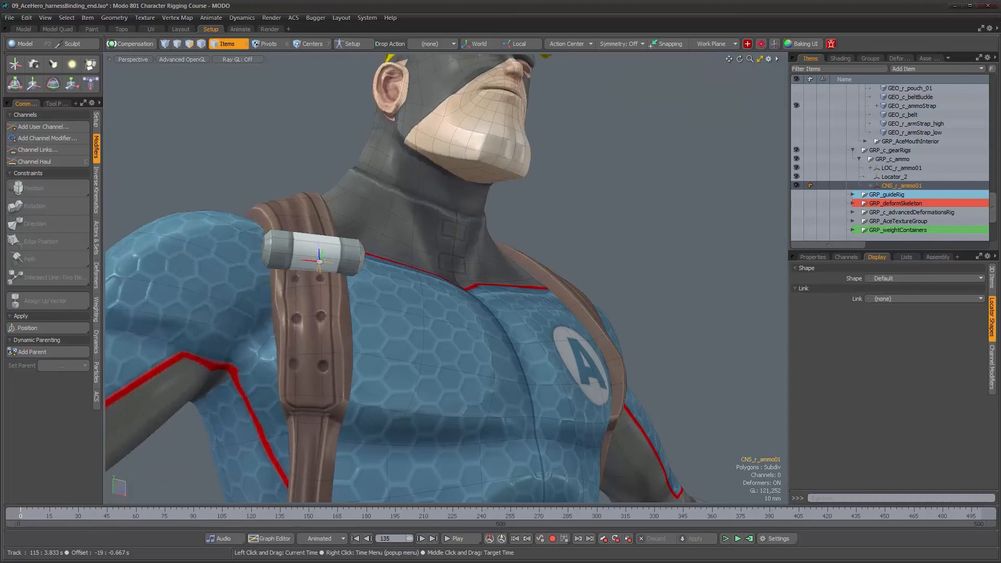
- Select the lengthwise strap edge beneath the inner end of the ammo shell and look up its vertex indices
{"action": "left_click_drag", "start_coordinate": [395, 229], "coordinate": [313, 268], "text": "alt"}
{"action": "left_click_drag", "start_coordinate": [385, 248], "coordinate": [388, 272], "text": "alt"}
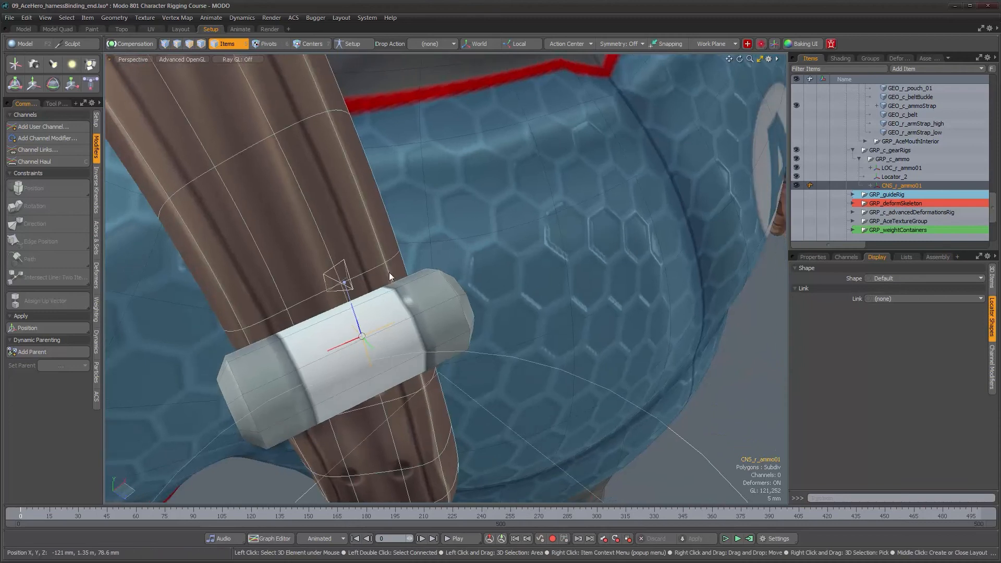
{"action": "left_click", "coordinate": [389, 272]}
{"action": "left_click_drag", "start_coordinate": [471, 389], "coordinate": [357, 327], "text": "alt"}
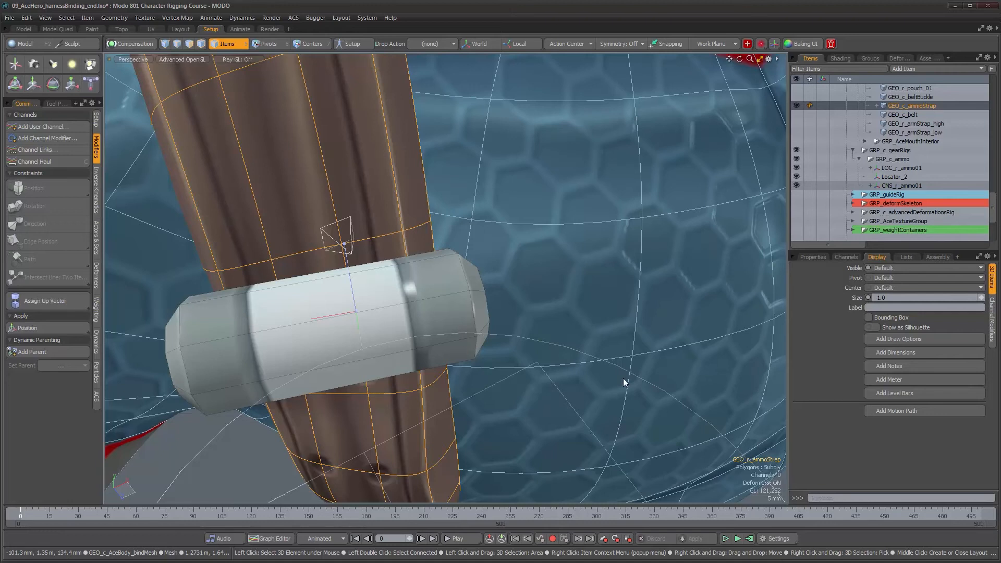
{"action": "left_click_drag", "start_coordinate": [334, 314], "coordinate": [460, 304], "text": "alt"}
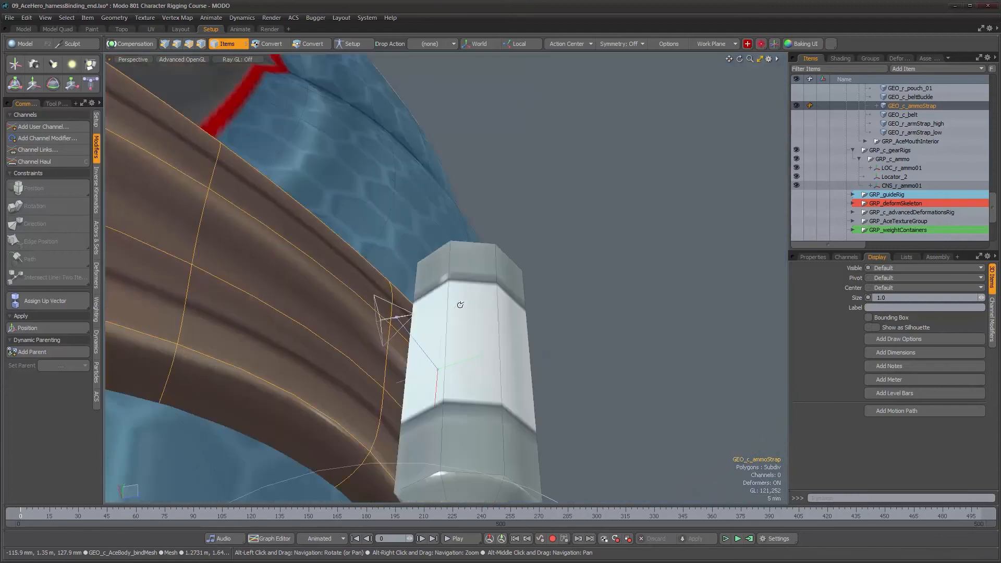
{"action": "left_click_drag", "start_coordinate": [530, 340], "coordinate": [412, 357], "text": "alt"}
{"action": "right_click_drag", "start_coordinate": [365, 268], "coordinate": [418, 251], "text": "alt"}
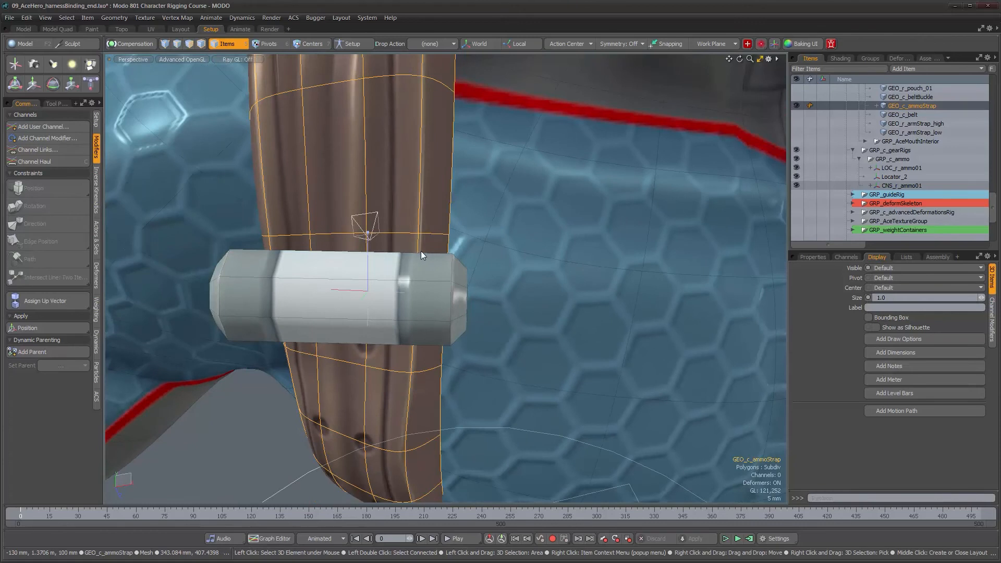
{"action": "key", "text": "2"}
{"action": "left_click", "coordinate": [421, 251]}
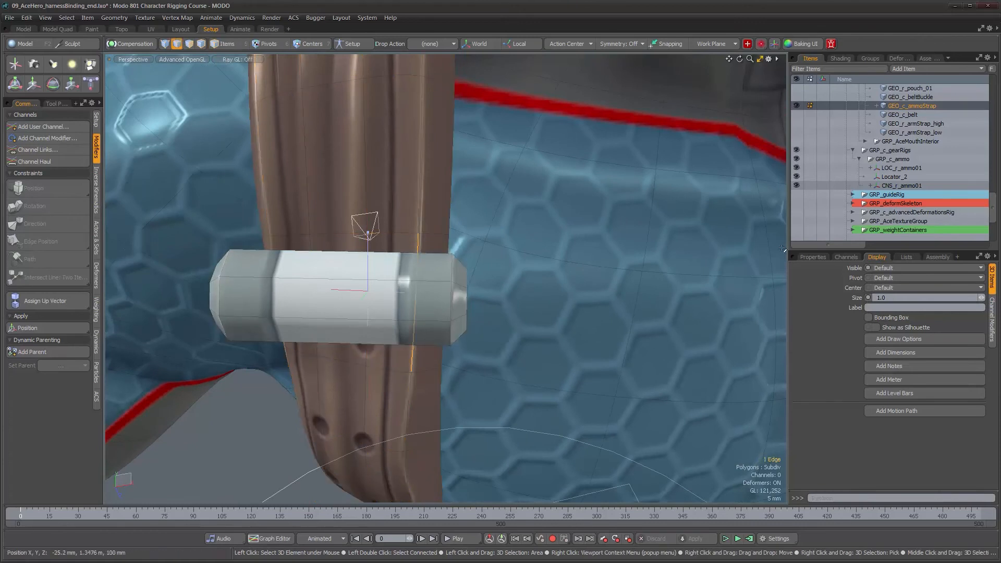
{"action": "left_click", "coordinate": [905, 257]}
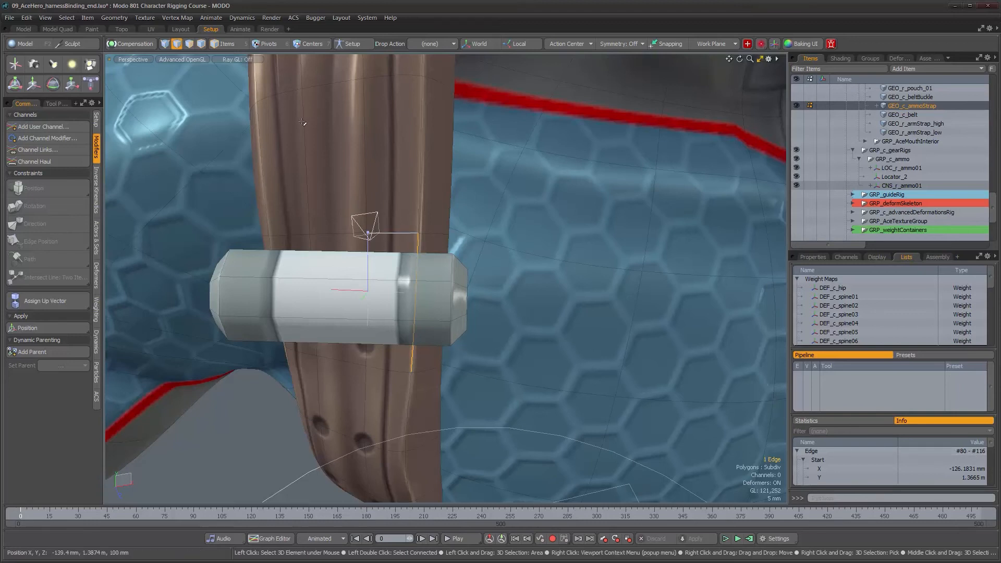
- Constrain Locator_2 to GEO_c_ammoStrap with an Edge Position constraint and open the constraint's properties
{"action": "left_click", "coordinate": [272, 437]}
{"action": "key", "text": "5"}
{"action": "scroll", "coordinate": [927, 177], "scroll_direction": "down", "scroll_amount": 3}
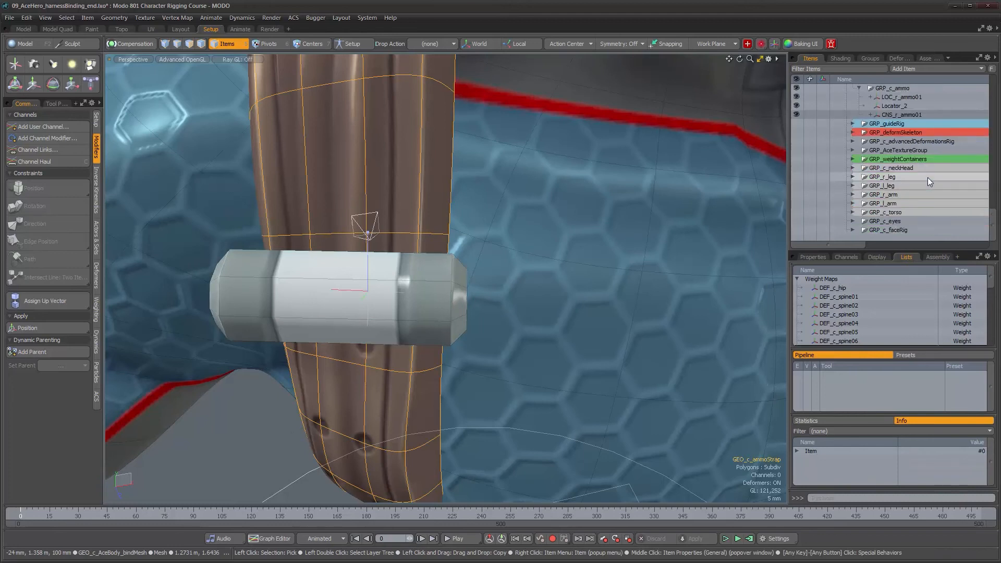
{"action": "scroll", "coordinate": [927, 177], "scroll_direction": "up", "scroll_amount": 3}
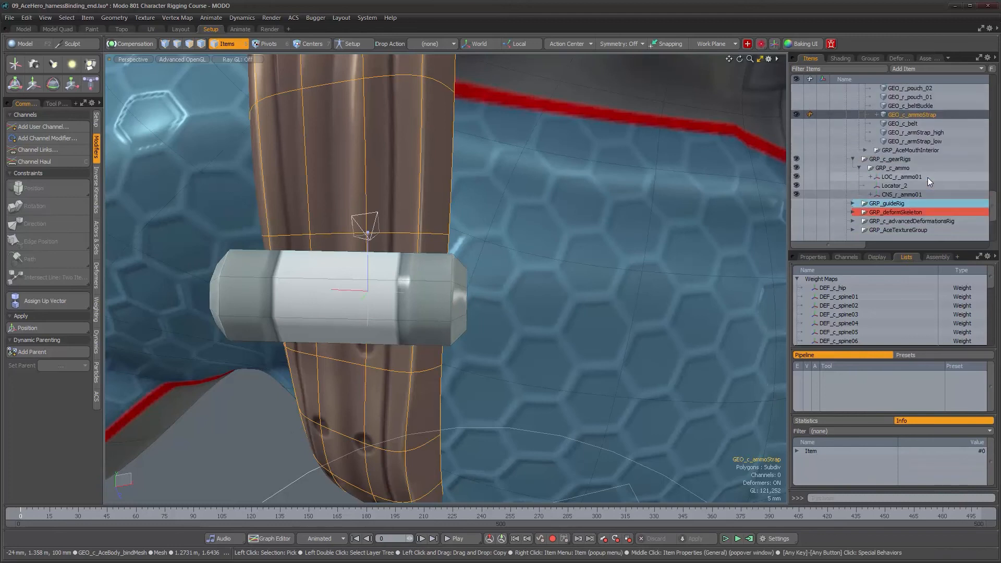
{"action": "left_click", "coordinate": [892, 186], "text": "shift"}
{"action": "left_click_drag", "start_coordinate": [418, 243], "coordinate": [453, 256], "text": "alt"}
{"action": "left_click", "coordinate": [58, 242]}
{"action": "left_click", "coordinate": [813, 257]}
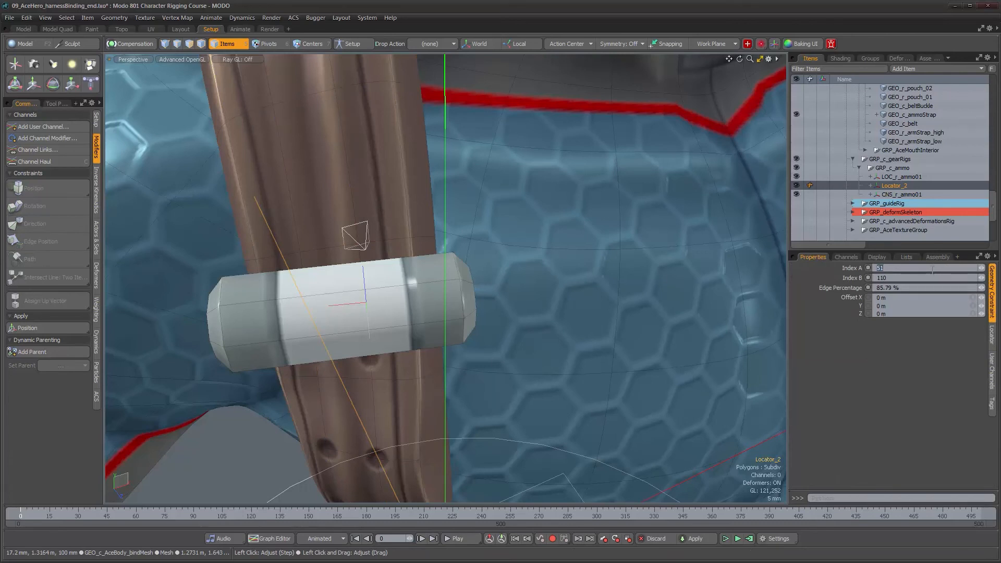
- Set Locator_2's edge constraint to vertex indices 80 and 116, with an edge percentage of 40%
{"action": "key", "text": "Tab"}
{"action": "type", "text": "116"}
{"action": "key", "text": "Return"}
{"action": "left_click_drag", "start_coordinate": [473, 286], "coordinate": [460, 248], "text": "alt"}
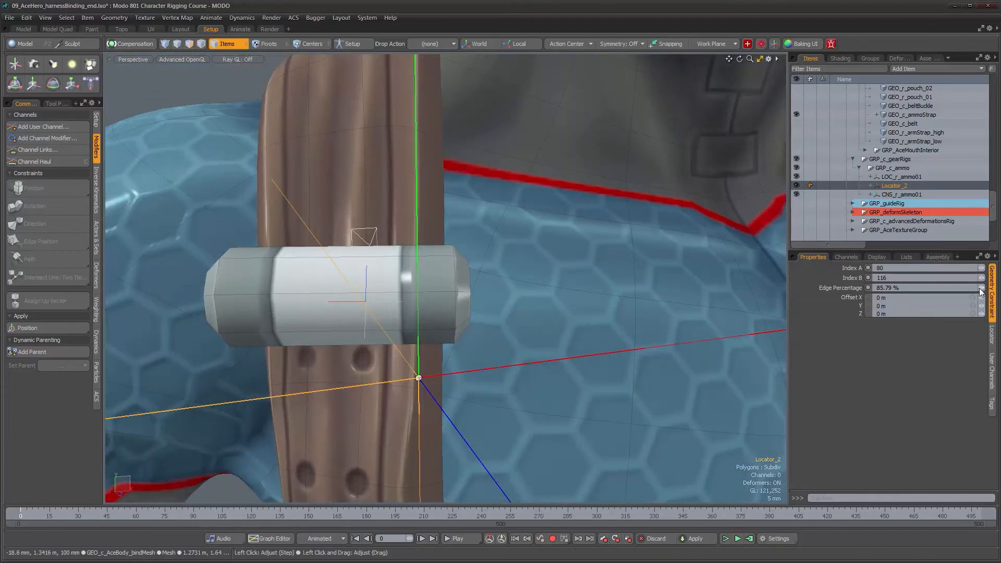
{"action": "left_click_drag", "start_coordinate": [981, 287], "coordinate": [950, 287]}
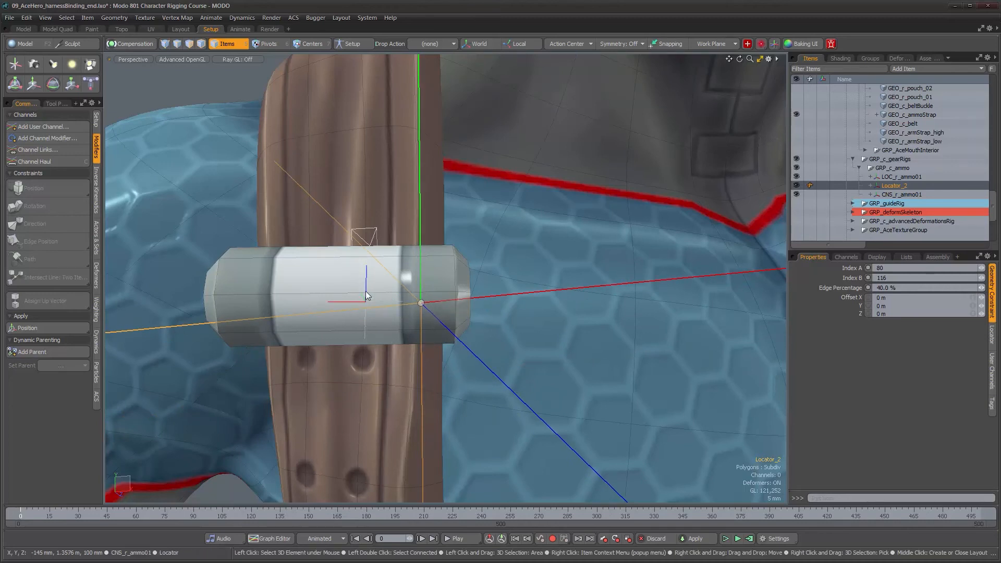
- Give Locator_2 a custom non-solid box shape 4.4 mm in size on every axis and rename it UPV_r_ammo01
{"action": "left_click", "coordinate": [883, 258]}
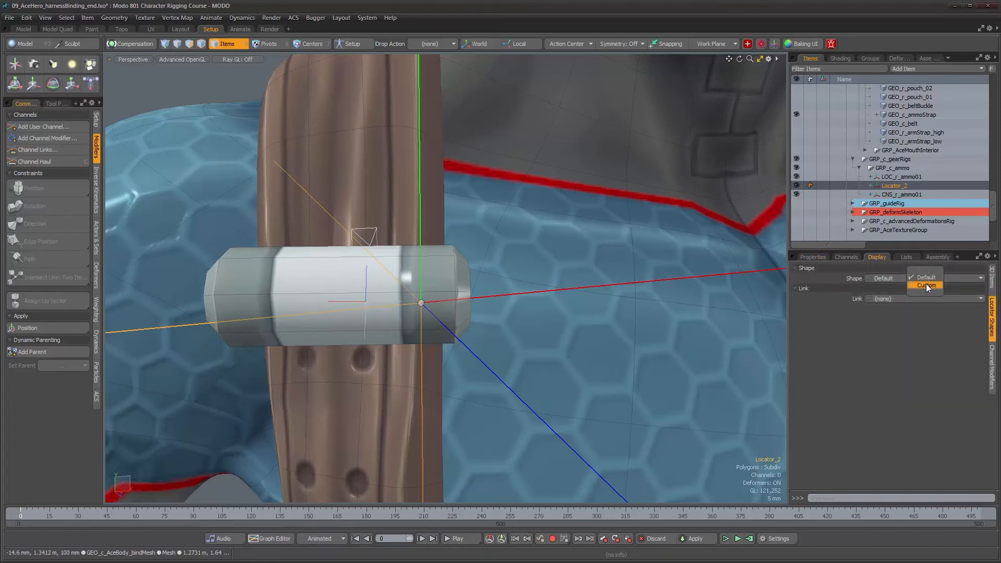
{"action": "left_click", "coordinate": [993, 312]}
{"action": "left_click_drag", "start_coordinate": [894, 302], "coordinate": [896, 310]}
{"action": "left_click", "coordinate": [898, 312]}
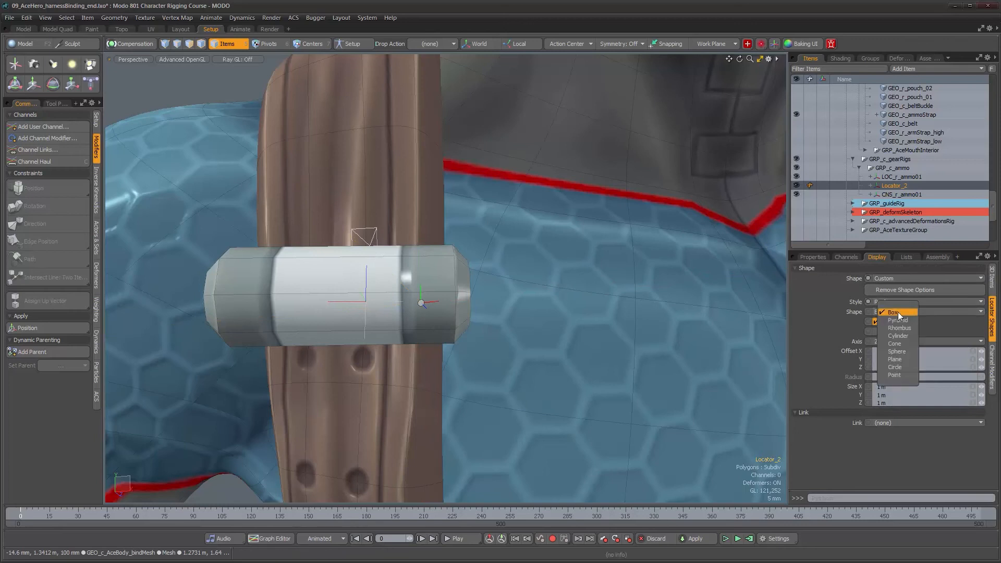
{"action": "left_click", "coordinate": [890, 321]}
{"action": "left_click", "coordinate": [890, 320]}
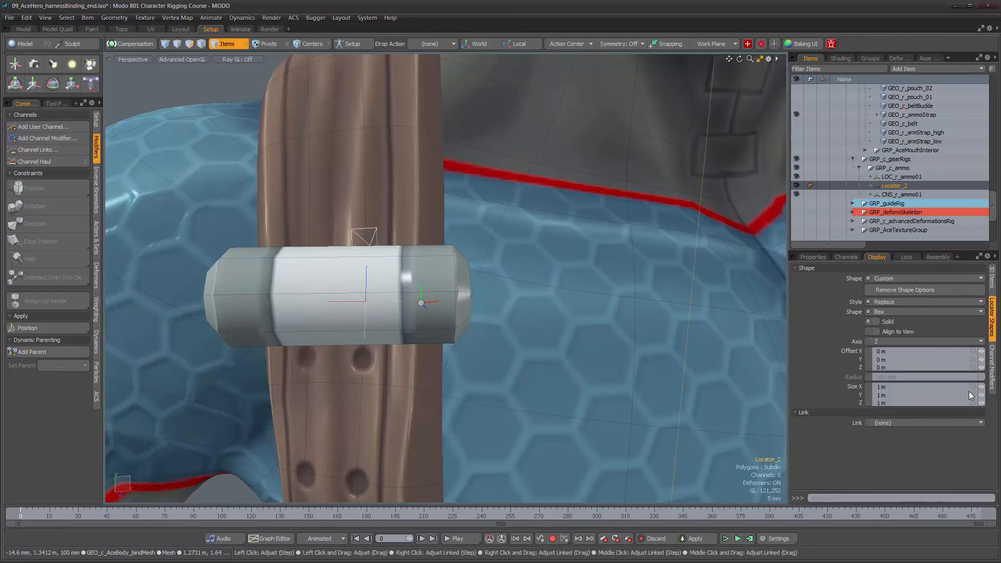
{"action": "left_click_drag", "start_coordinate": [981, 386], "coordinate": [945, 387]}
{"action": "left_click_drag", "start_coordinate": [535, 353], "coordinate": [472, 360], "text": "alt"}
{"action": "right_click_drag", "start_coordinate": [370, 281], "coordinate": [376, 279], "text": "alt"}
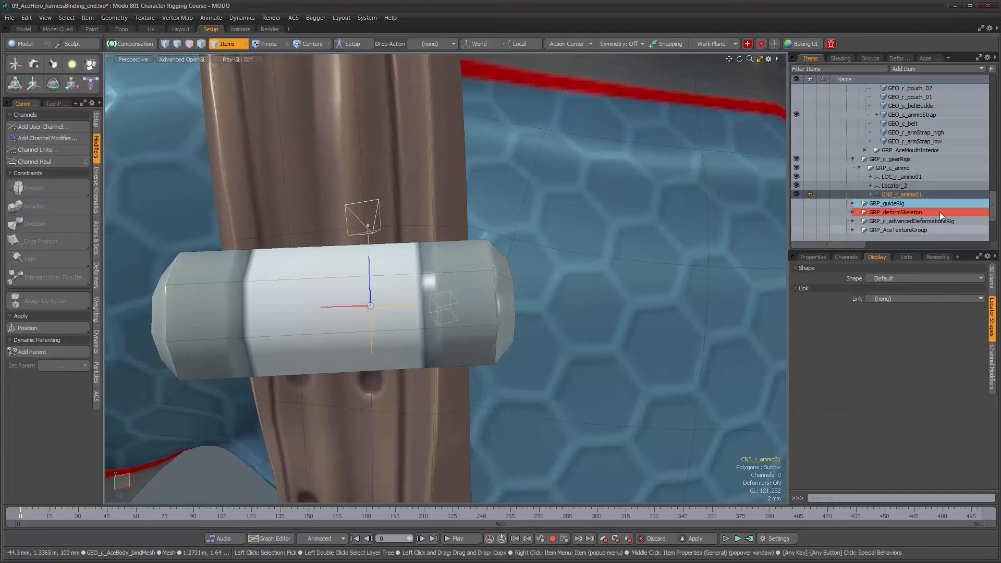
{"action": "double_click", "coordinate": [904, 186]}
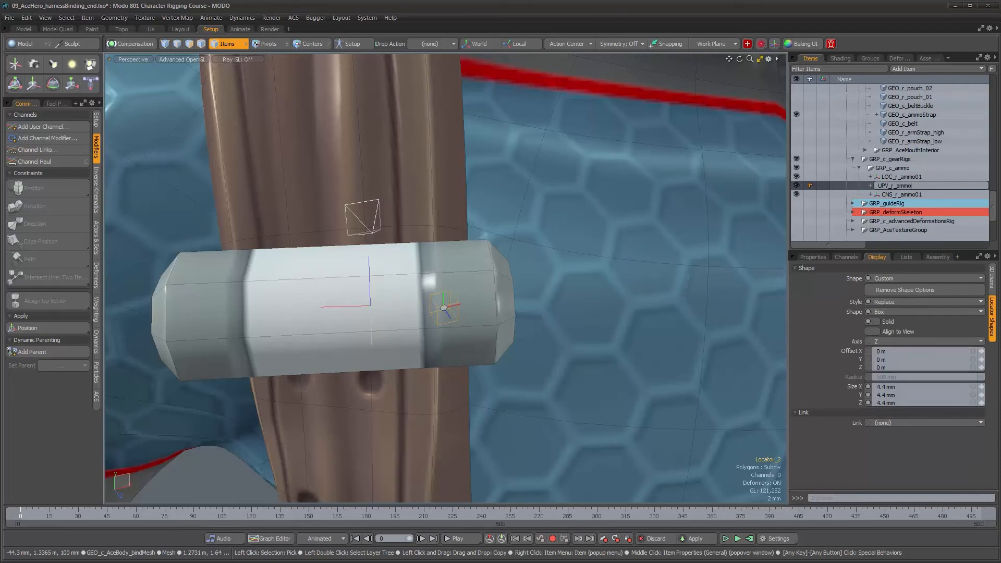
{"action": "key", "text": "Return"}
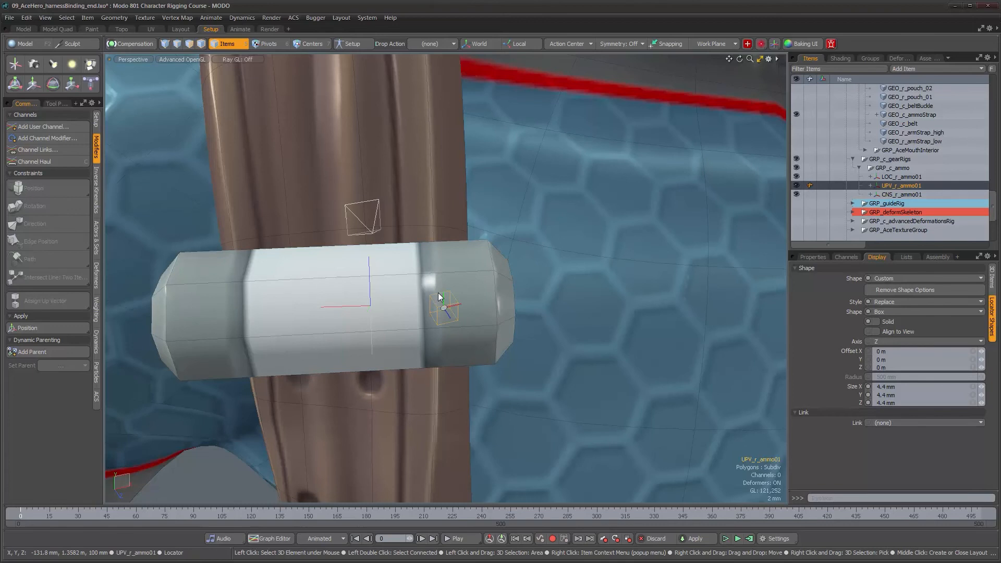
- Assign UPV_r_ammo01 as the up vector of CNS_r_ammo01's Direction Constraint
{"action": "left_click_drag", "start_coordinate": [438, 297], "coordinate": [371, 284], "text": "alt"}
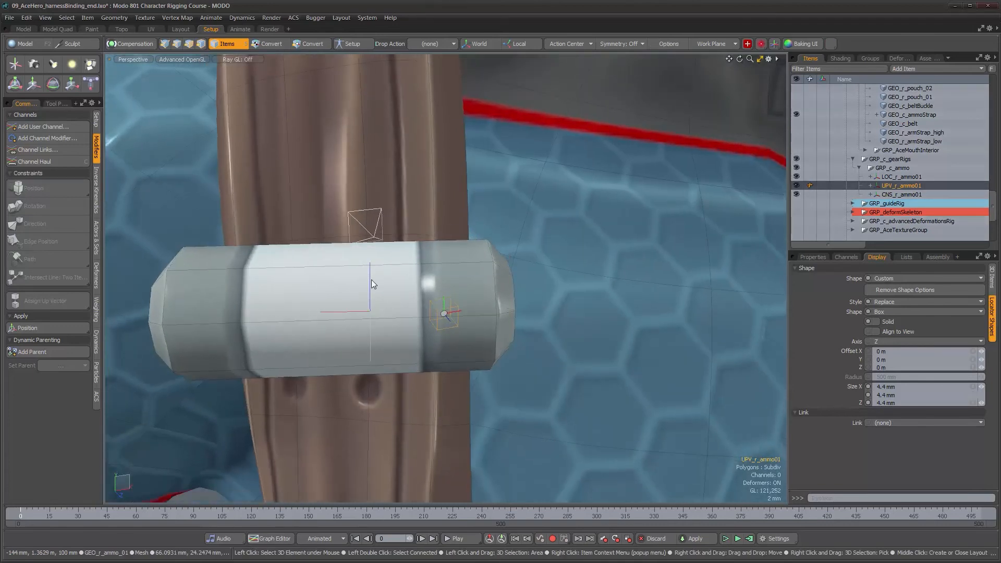
{"action": "left_click", "coordinate": [368, 279]}
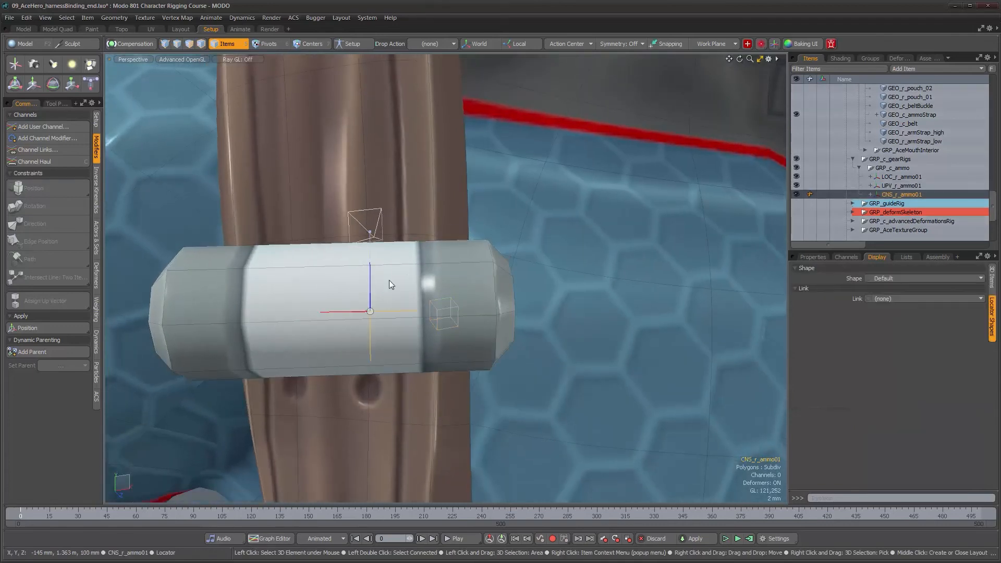
{"action": "left_click", "coordinate": [871, 194]}
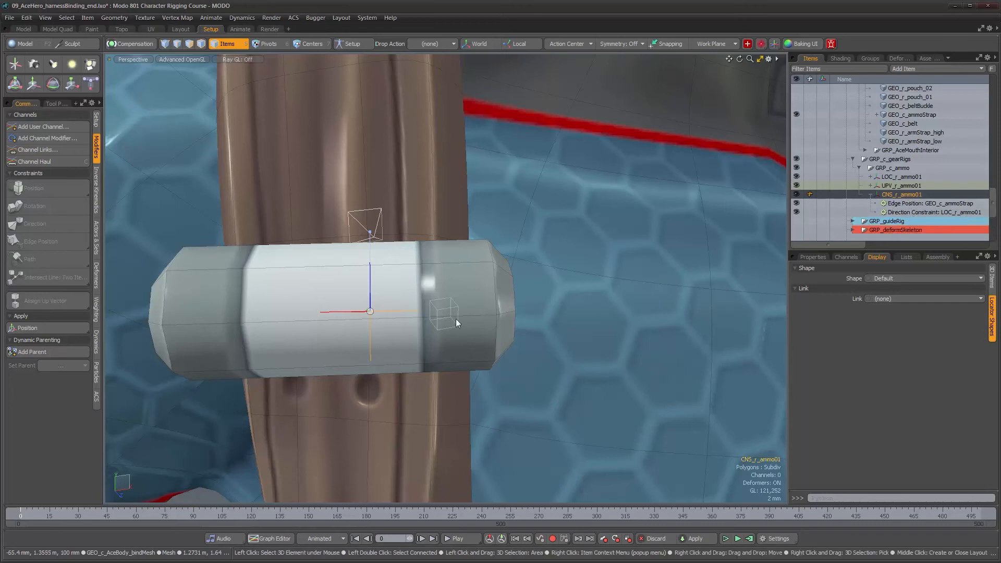
{"action": "left_click", "coordinate": [918, 211]}
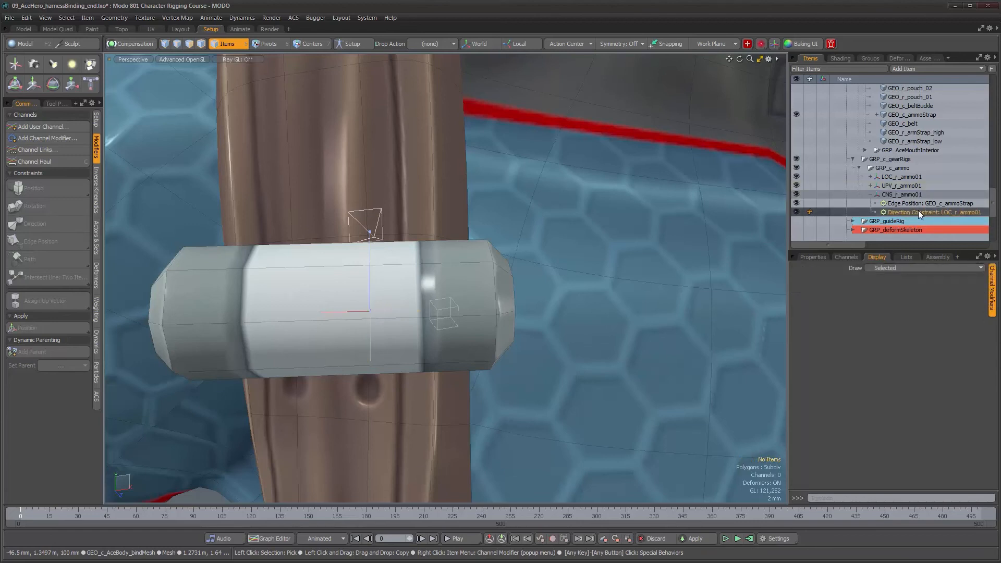
{"action": "left_click", "coordinate": [813, 256]}
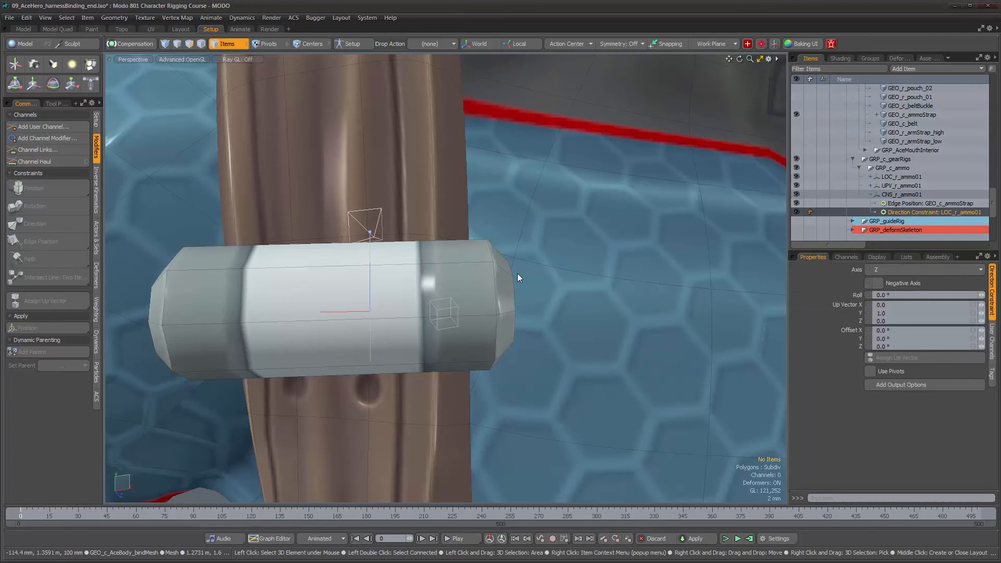
{"action": "left_click_drag", "start_coordinate": [445, 321], "coordinate": [446, 330], "text": "alt"}
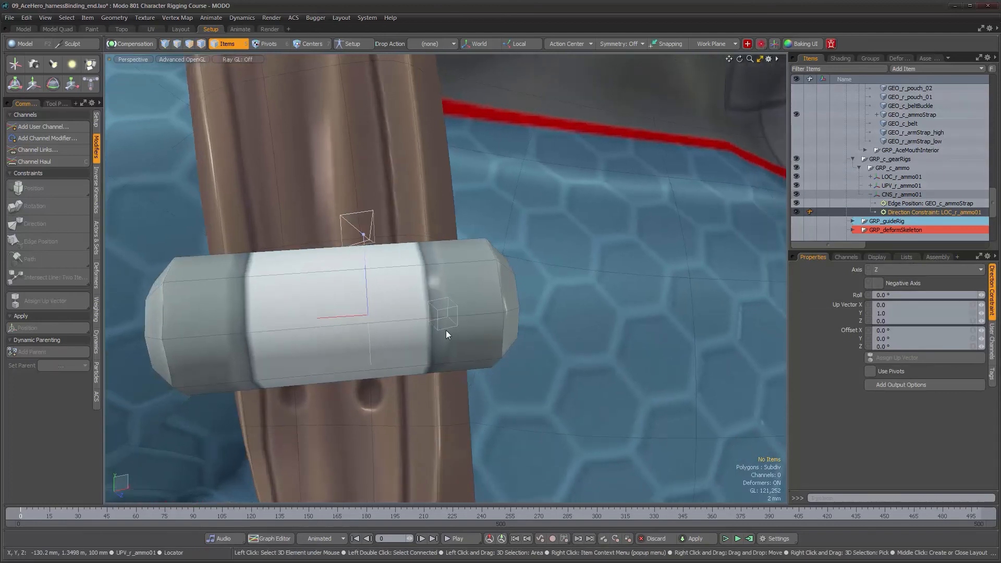
{"action": "left_click", "coordinate": [446, 330], "text": "shift"}
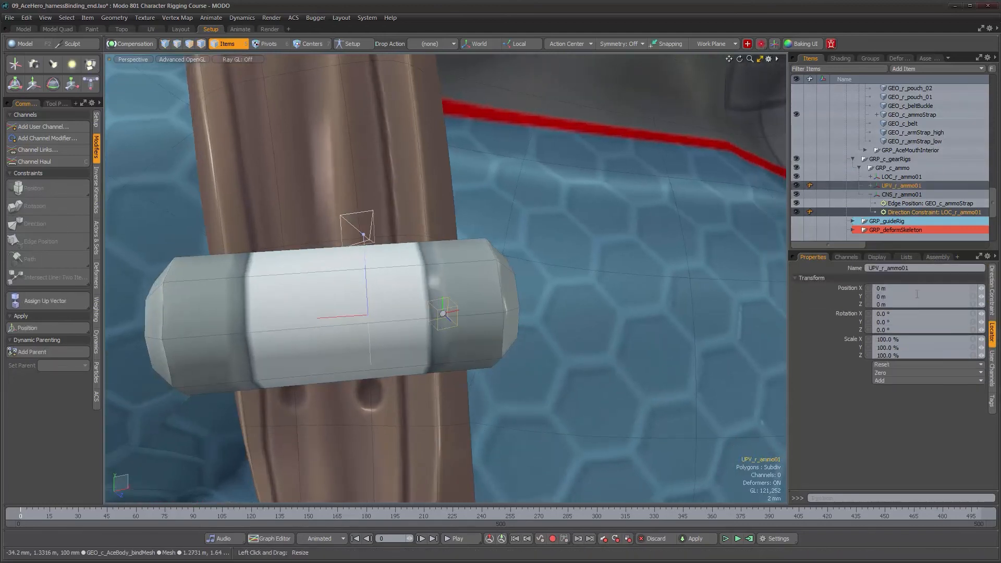
{"action": "left_click", "coordinate": [991, 286]}
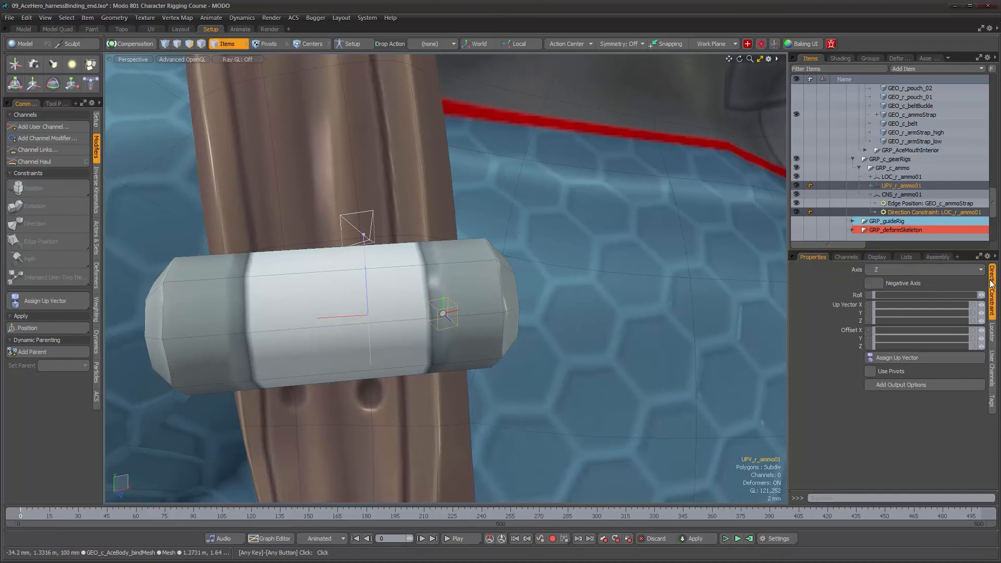
{"action": "left_click", "coordinate": [897, 357]}
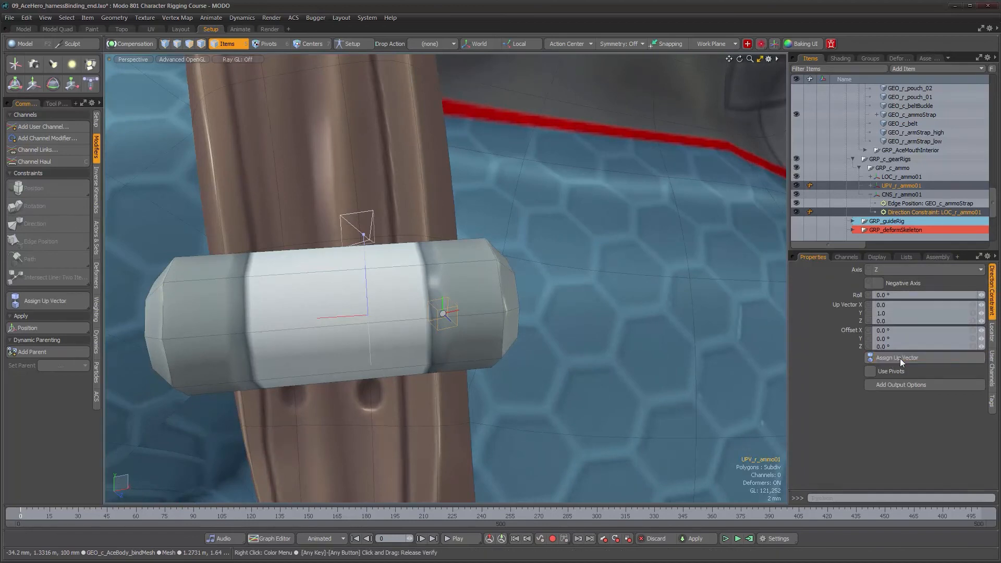
- Examine CNS_r_ammo01's orientation with the up vector while scrubbing the animation to frame 150 and back to 0
{"action": "left_click_drag", "start_coordinate": [451, 336], "coordinate": [359, 323], "text": "alt"}
{"action": "scroll", "coordinate": [367, 315], "scroll_direction": "up", "scroll_amount": 3}
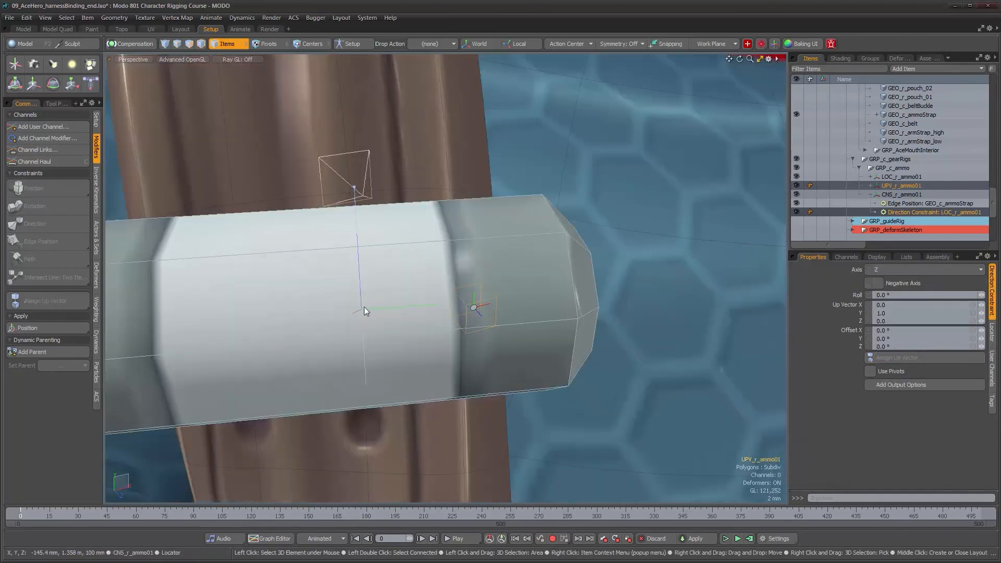
{"action": "left_click_drag", "start_coordinate": [406, 306], "coordinate": [430, 319], "text": "alt"}
{"action": "scroll", "coordinate": [429, 318], "scroll_direction": "down", "scroll_amount": 6}
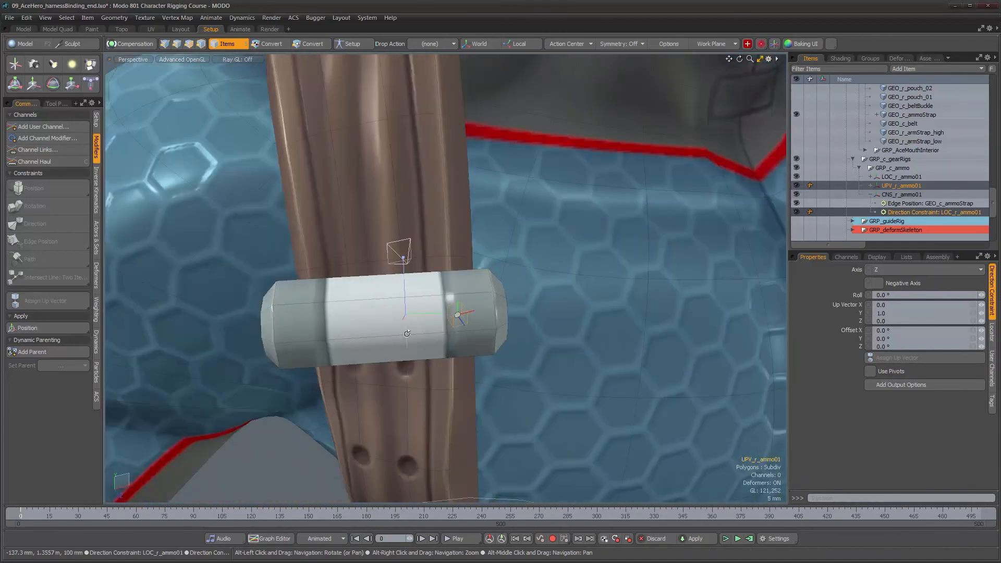
{"action": "scroll", "coordinate": [426, 346], "scroll_direction": "down", "scroll_amount": 5}
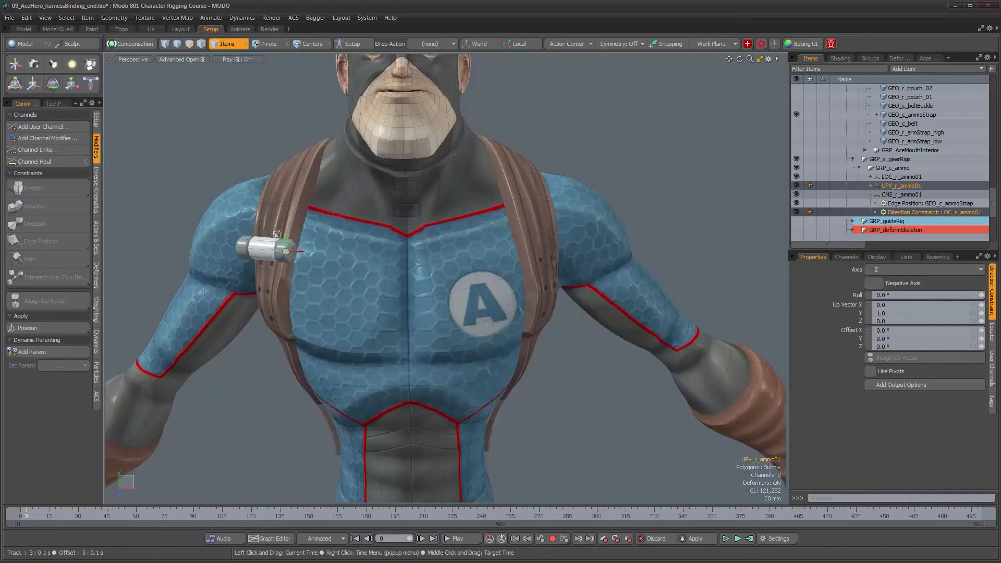
{"action": "left_click_drag", "start_coordinate": [50, 515], "coordinate": [107, 516]}
{"action": "scroll", "coordinate": [252, 272], "scroll_direction": "up", "scroll_amount": 4}
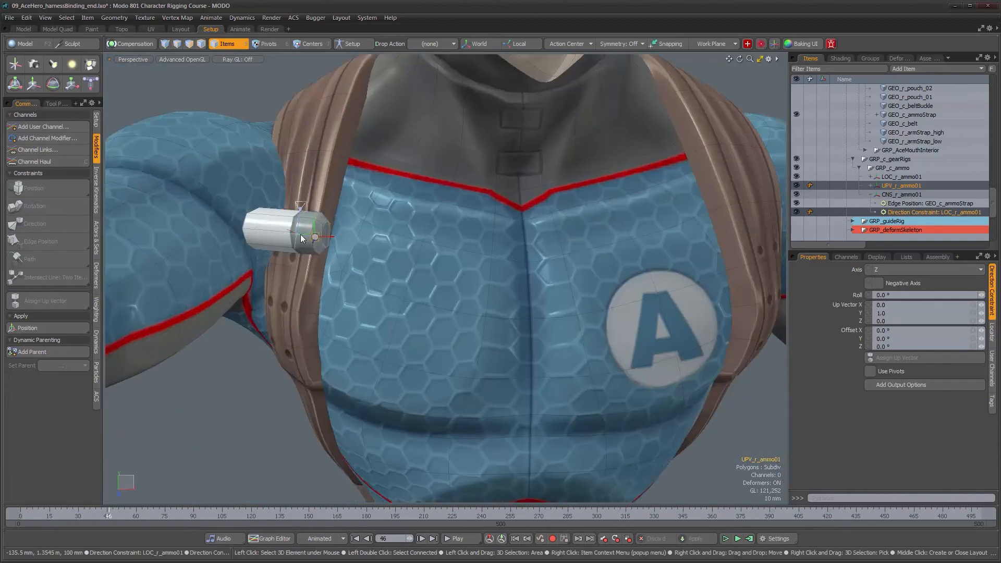
{"action": "left_click", "coordinate": [296, 236]}
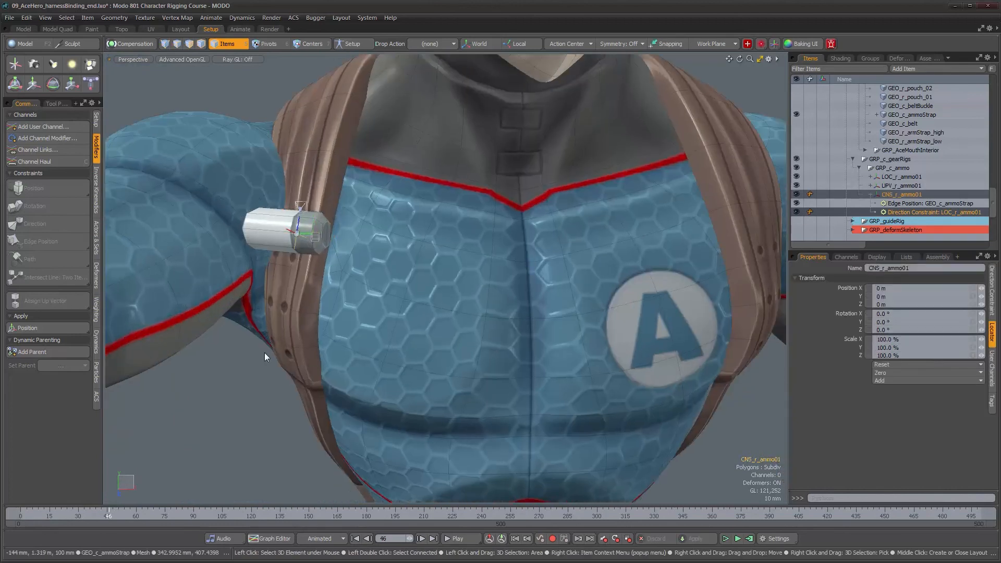
{"action": "left_click_drag", "start_coordinate": [124, 515], "coordinate": [308, 515]}
{"action": "left_click_drag", "start_coordinate": [602, 149], "coordinate": [431, 267], "text": "alt"}
{"action": "scroll", "coordinate": [483, 225], "scroll_direction": "up", "scroll_amount": 5}
{"action": "scroll", "coordinate": [432, 241], "scroll_direction": "up", "scroll_amount": 3}
{"action": "scroll", "coordinate": [430, 267], "scroll_direction": "down", "scroll_amount": 7}
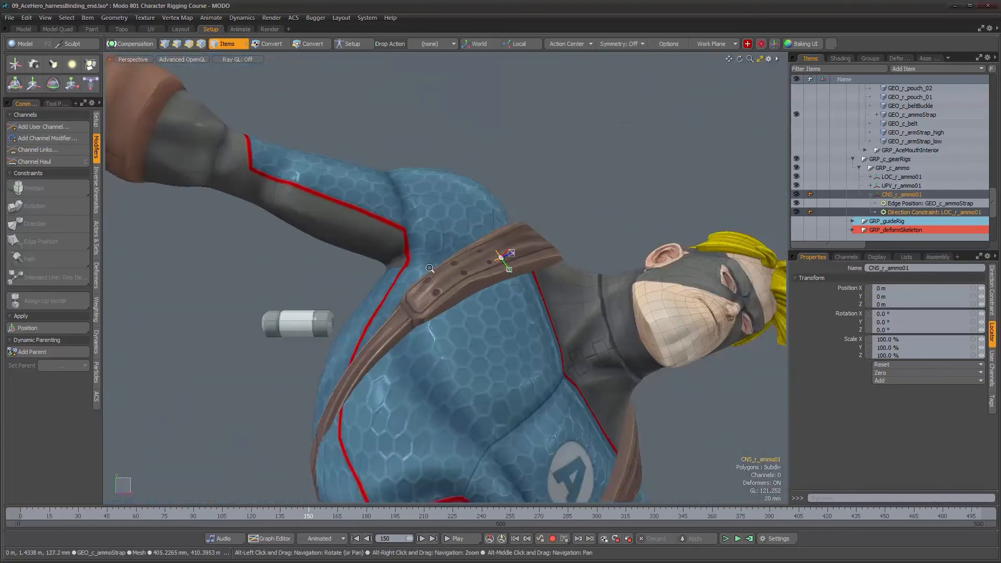
{"action": "mouse_move", "coordinate": [310, 516]}
{"action": "left_mouse_down"}
{"action": "mouse_move", "coordinate": [535, 516]}
{"action": "mouse_move", "coordinate": [21, 516]}
{"action": "left_mouse_up"}
- In setup mode with compensation on, dynamically parent GEO_r_ammo_01 to CNS_r_ammo01, finishing with setup mode off
{"action": "right_click_drag", "start_coordinate": [344, 302], "coordinate": [466, 337], "text": "alt"}
{"action": "left_click_drag", "start_coordinate": [467, 337], "coordinate": [417, 333], "text": "alt"}
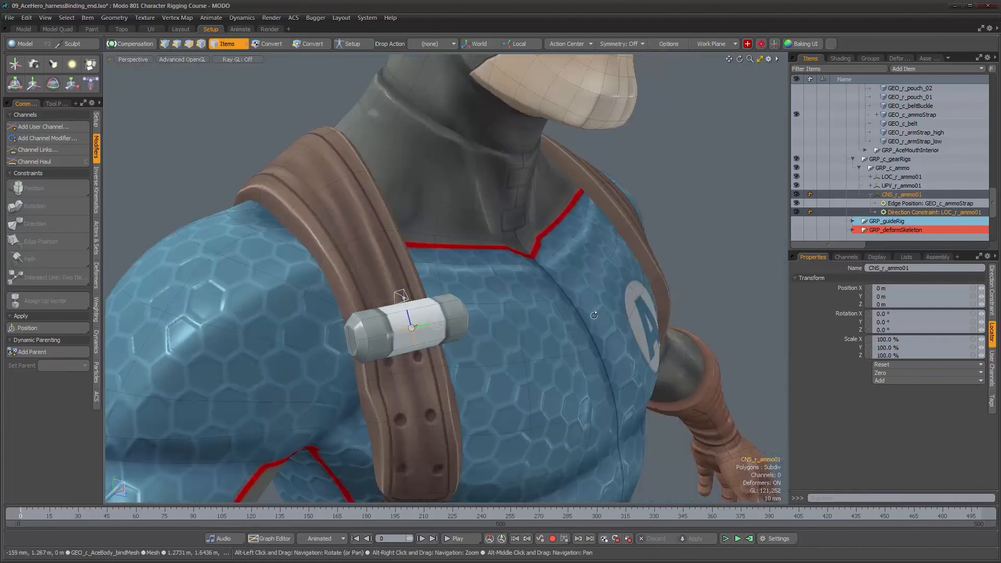
{"action": "left_click", "coordinate": [870, 194]}
{"action": "left_click", "coordinate": [388, 350]}
{"action": "right_click_drag", "start_coordinate": [388, 350], "coordinate": [448, 361], "text": "alt"}
{"action": "left_click", "coordinate": [350, 44]}
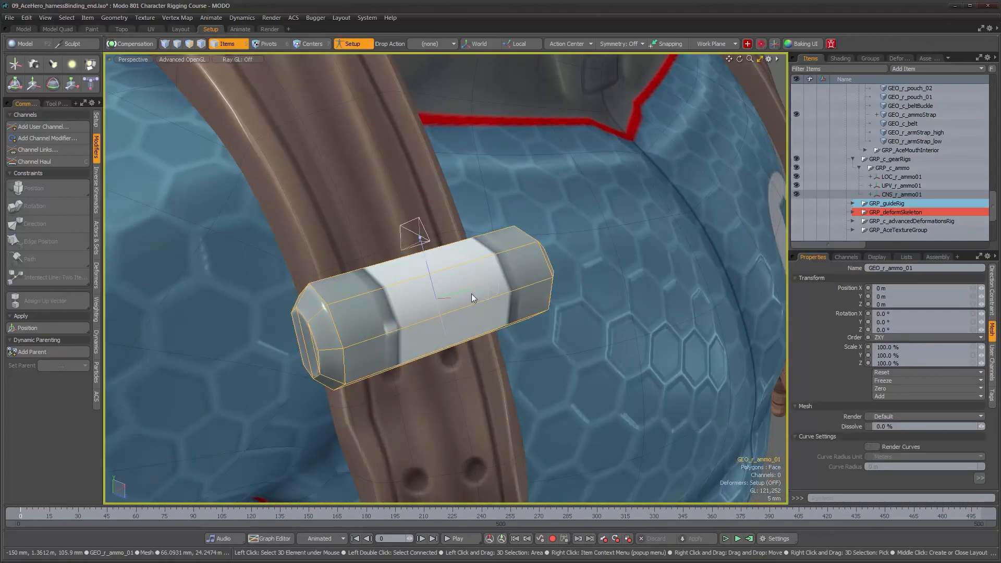
{"action": "left_click_drag", "start_coordinate": [452, 306], "coordinate": [446, 299], "text": "alt"}
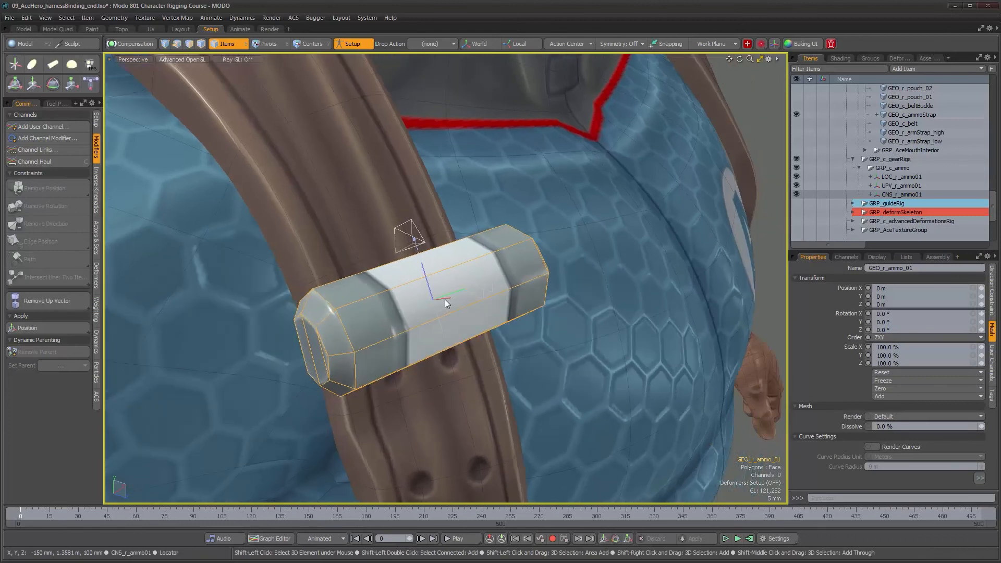
{"action": "left_click", "coordinate": [445, 299], "text": "shift"}
{"action": "left_click", "coordinate": [139, 45]}
{"action": "left_click", "coordinate": [42, 350]}
{"action": "right_click_drag", "start_coordinate": [464, 288], "coordinate": [365, 285], "text": "alt"}
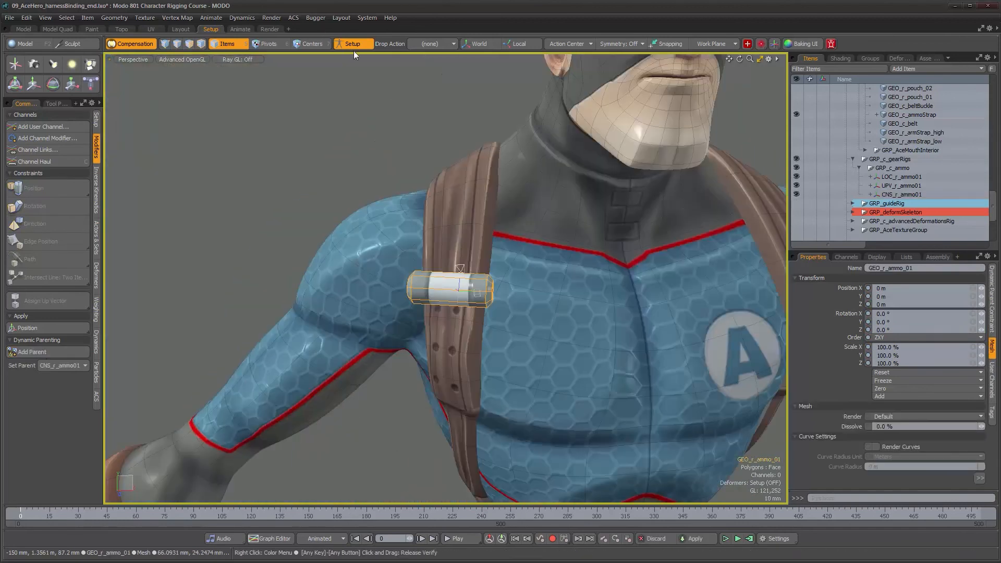
{"action": "key", "text": "ctrl"}
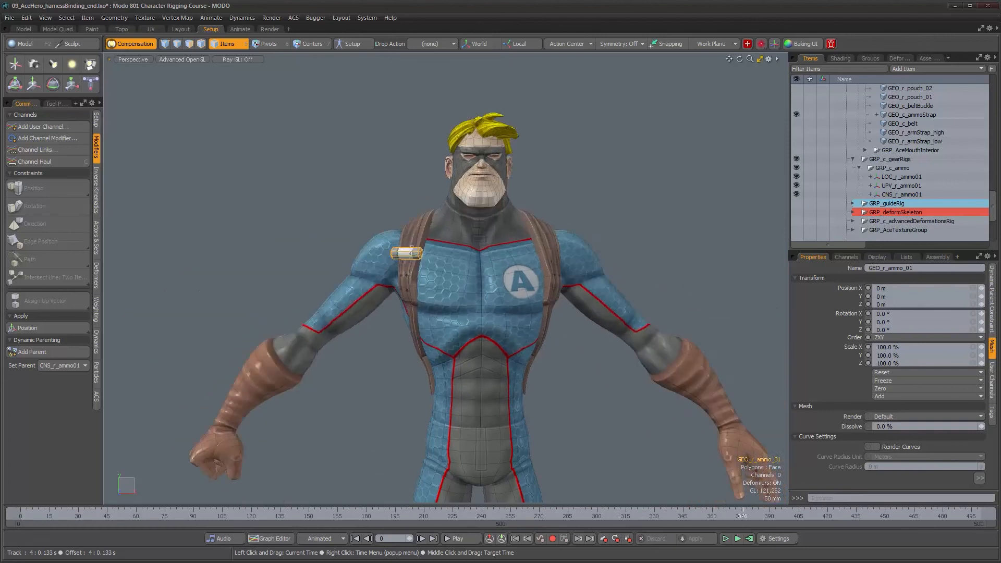
- Scrub the animation from its end back to frame 0 and examine the parented ammo shell on the strap from several angles
{"action": "left_click_drag", "start_coordinate": [973, 515], "coordinate": [21, 514]}
{"action": "mouse_move", "coordinate": [396, 285]}
{"action": "right_mouse_down", "text": "alt"}
{"action": "mouse_move", "coordinate": [469, 292]}
{"action": "mouse_move", "coordinate": [458, 313]}
{"action": "mouse_move", "coordinate": [367, 362]}
{"action": "right_mouse_up", "text": "alt"}
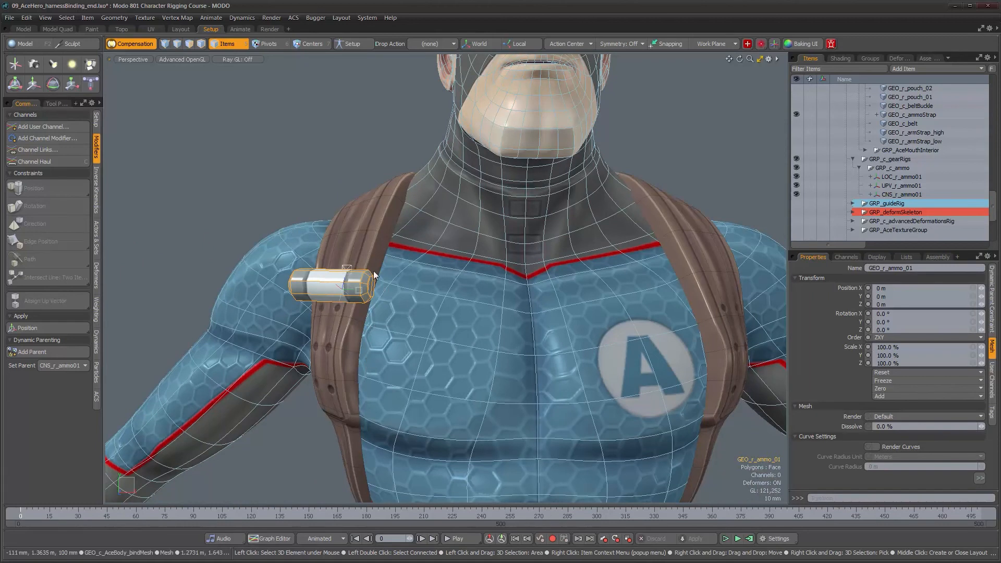
{"action": "scroll", "coordinate": [375, 275], "scroll_direction": "up", "scroll_amount": 2}
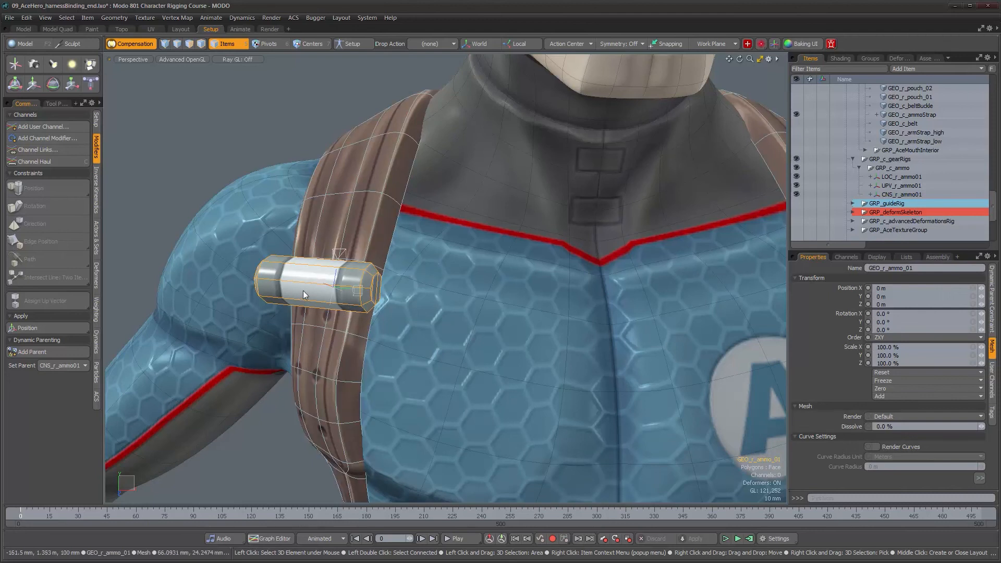
{"action": "left_click_drag", "start_coordinate": [274, 283], "coordinate": [433, 285], "text": "alt"}
{"action": "left_click_drag", "start_coordinate": [348, 284], "coordinate": [438, 288], "text": "alt"}
{"action": "right_click_drag", "start_coordinate": [497, 311], "coordinate": [479, 311], "text": "alt"}
{"action": "left_click_drag", "start_coordinate": [479, 311], "coordinate": [433, 308], "text": "alt"}
{"action": "left_click_drag", "start_coordinate": [307, 338], "coordinate": [310, 313], "text": "alt"}
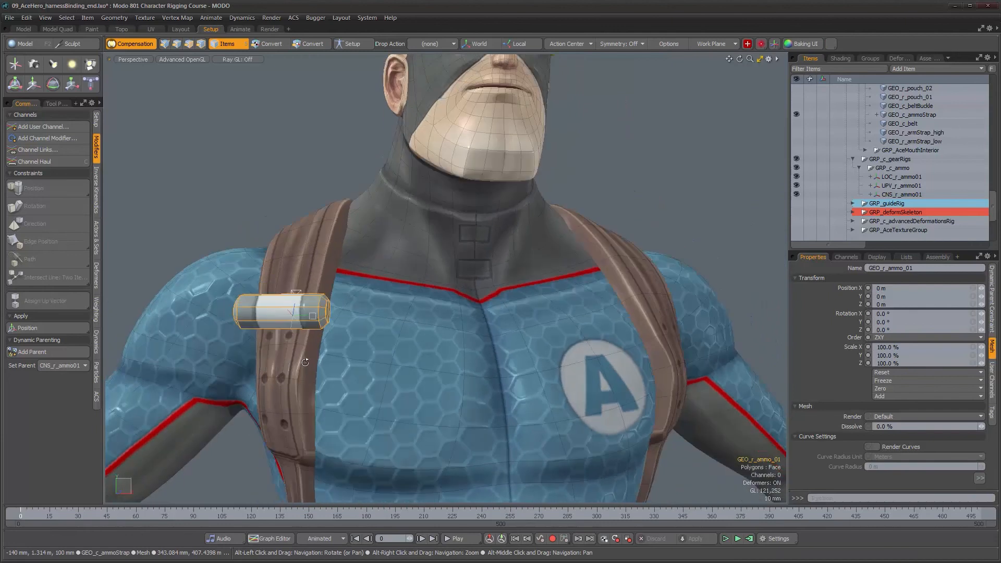
{"action": "right_click_drag", "start_coordinate": [313, 292], "coordinate": [332, 210], "text": "alt"}
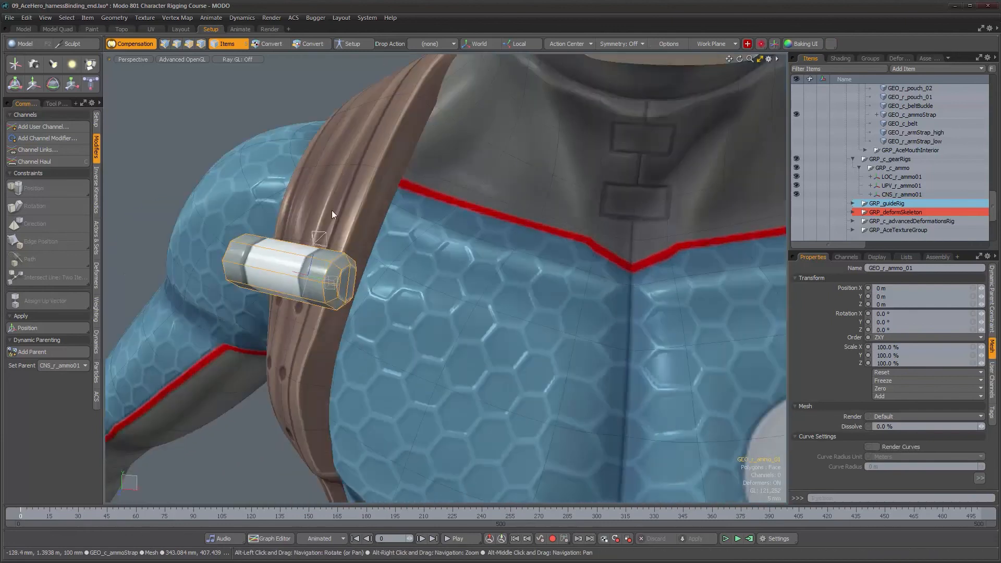
{"action": "left_click_drag", "start_coordinate": [331, 210], "coordinate": [339, 338], "text": "alt"}
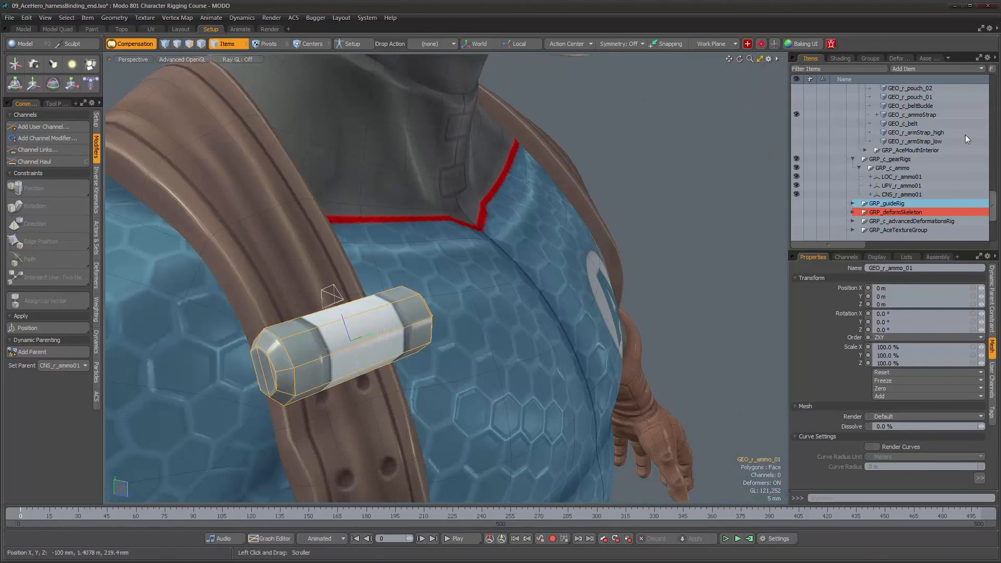
{"action": "left_click_drag", "start_coordinate": [566, 284], "coordinate": [456, 318], "text": "alt"}
{"action": "right_click_drag", "start_coordinate": [455, 319], "coordinate": [395, 310], "text": "alt"}
{"action": "left_click_drag", "start_coordinate": [395, 310], "coordinate": [443, 308], "text": "alt"}
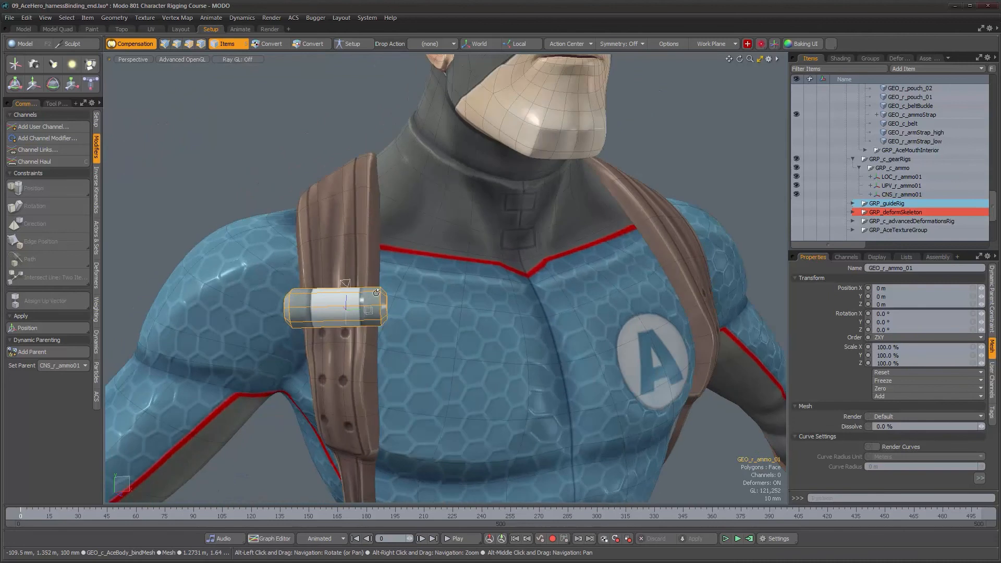
{"action": "right_click_drag", "start_coordinate": [442, 308], "coordinate": [396, 297], "text": "alt"}
- Make GEO_r_ammo_02 visible on the harness strap alongside the first right ammo shell
{"action": "scroll", "coordinate": [908, 149], "scroll_direction": "up", "scroll_amount": 3}
{"action": "scroll", "coordinate": [909, 149], "scroll_direction": "up", "scroll_amount": 5}
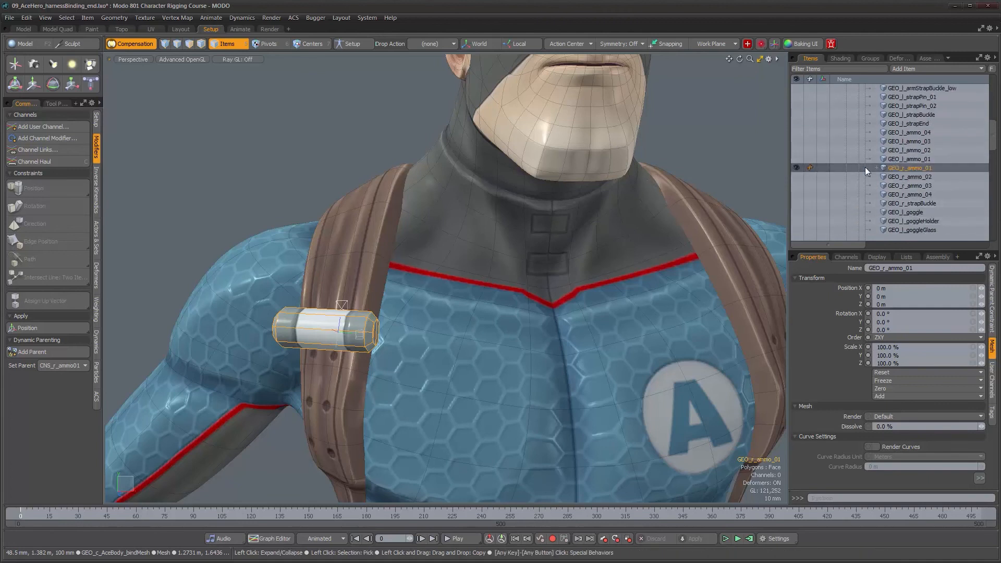
{"action": "left_click", "coordinate": [795, 177]}
{"action": "left_click_drag", "start_coordinate": [402, 305], "coordinate": [358, 277], "text": "alt"}
{"action": "left_click", "coordinate": [375, 308]}
{"action": "scroll", "coordinate": [396, 322], "scroll_direction": "up", "scroll_amount": 2}
{"action": "scroll", "coordinate": [375, 292], "scroll_direction": "up", "scroll_amount": 2}
- Select GEO_c_ammoStrap and pick the single strap edge running beneath the second right ammo shell
{"action": "left_click", "coordinate": [358, 278]}
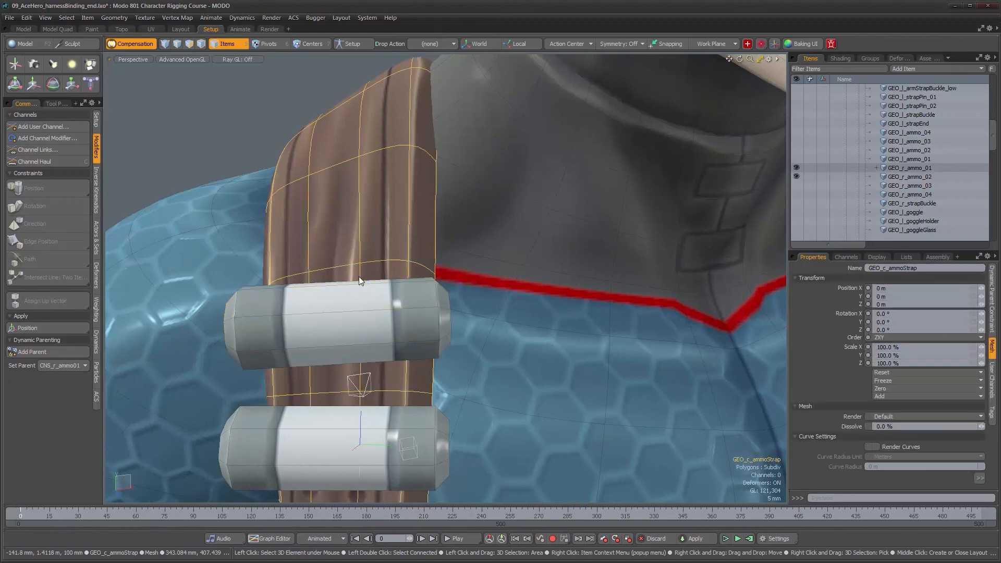
{"action": "mouse_move", "coordinate": [374, 331]}
{"action": "left_mouse_down", "text": "alt"}
{"action": "mouse_move", "coordinate": [518, 297]}
{"action": "mouse_move", "coordinate": [371, 350]}
{"action": "left_mouse_up", "text": "alt"}
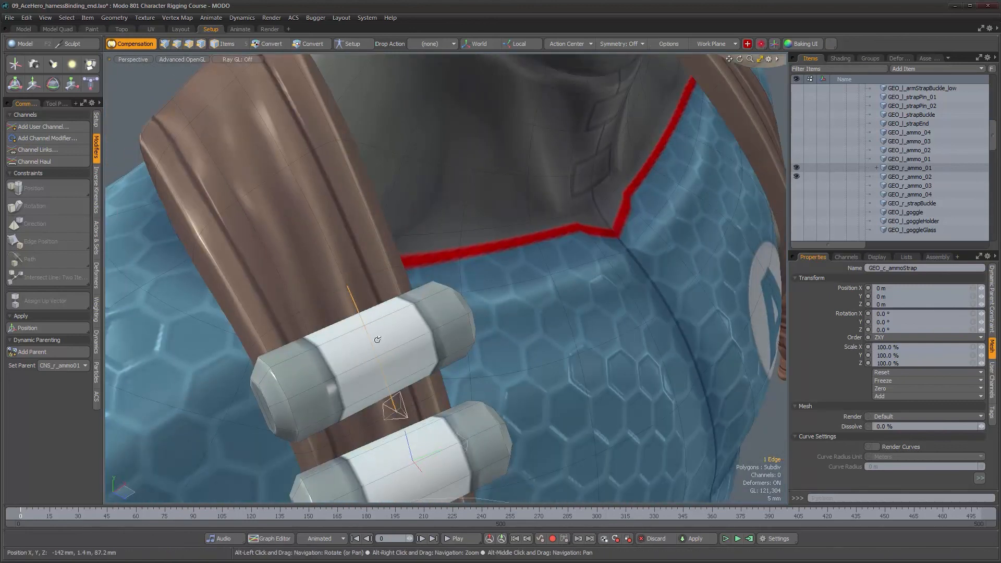
{"action": "left_click_drag", "start_coordinate": [348, 292], "coordinate": [407, 276], "text": "alt"}
{"action": "key", "text": "Escape"}
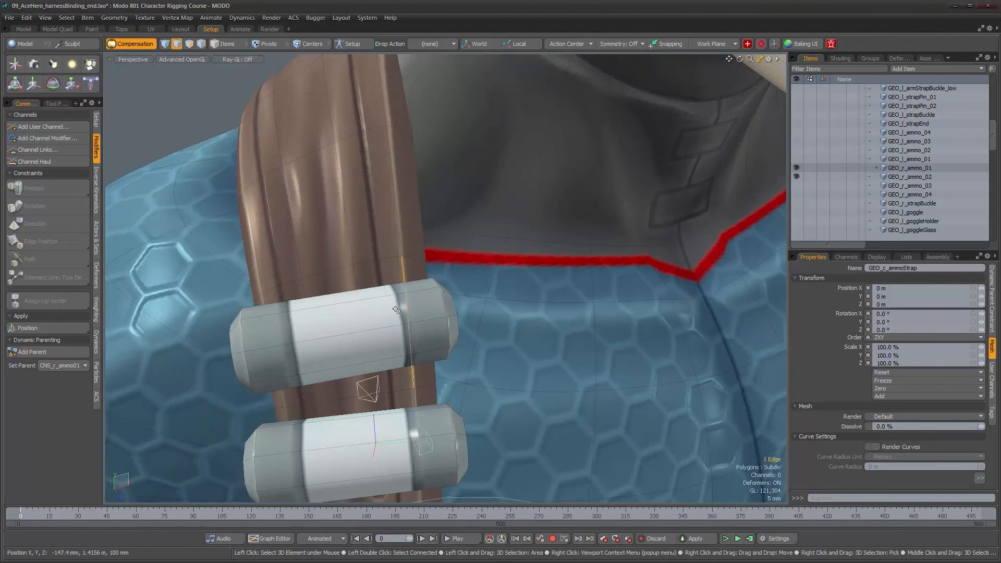
{"action": "left_click_drag", "start_coordinate": [411, 345], "coordinate": [400, 334], "text": "alt"}
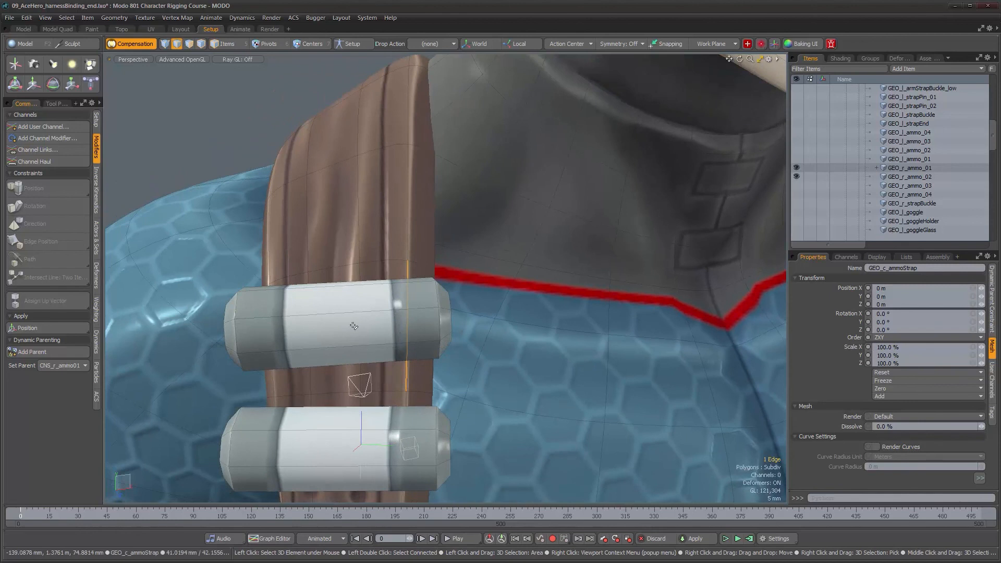
{"action": "left_click_drag", "start_coordinate": [395, 328], "coordinate": [212, 147], "text": "alt"}
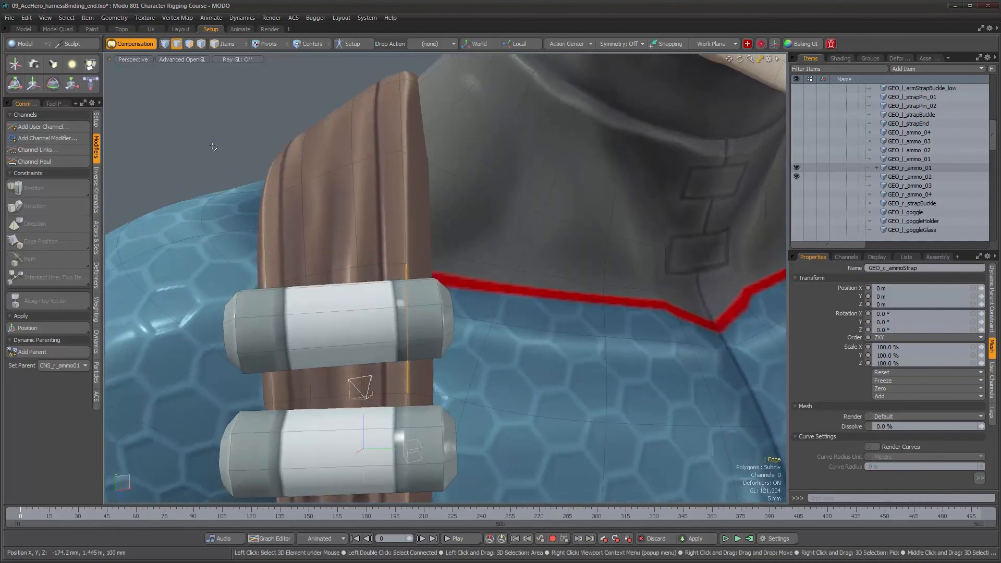
{"action": "scroll", "coordinate": [379, 271], "scroll_direction": "down", "scroll_amount": 2}
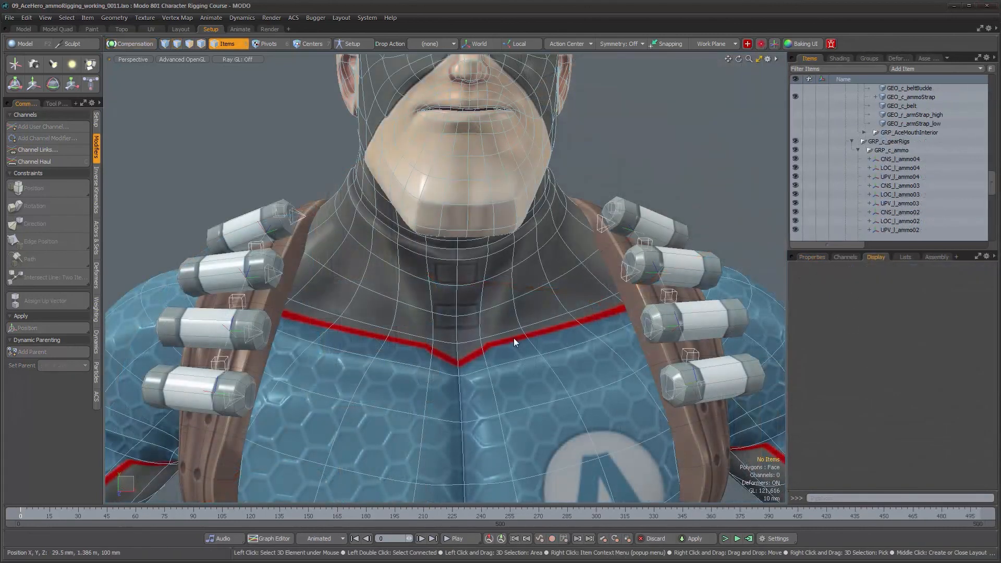
- In the completed ammo rig scene, examine the ammo shell meshes and the CNS, LOC and UPV locators under GRP_c_ammo
{"action": "left_click_drag", "start_coordinate": [353, 339], "coordinate": [488, 312], "text": "alt"}
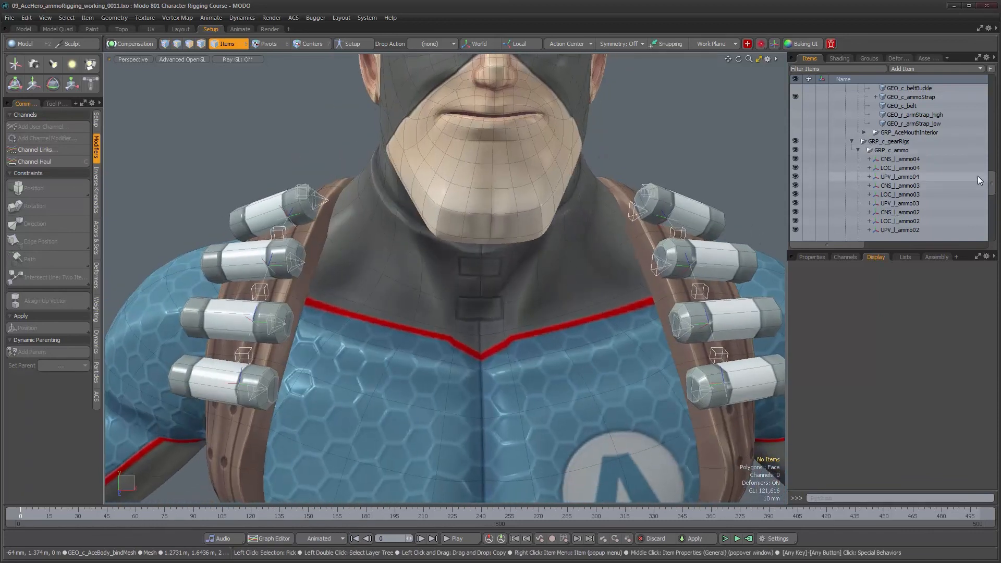
{"action": "left_click_drag", "start_coordinate": [991, 182], "coordinate": [992, 124]}
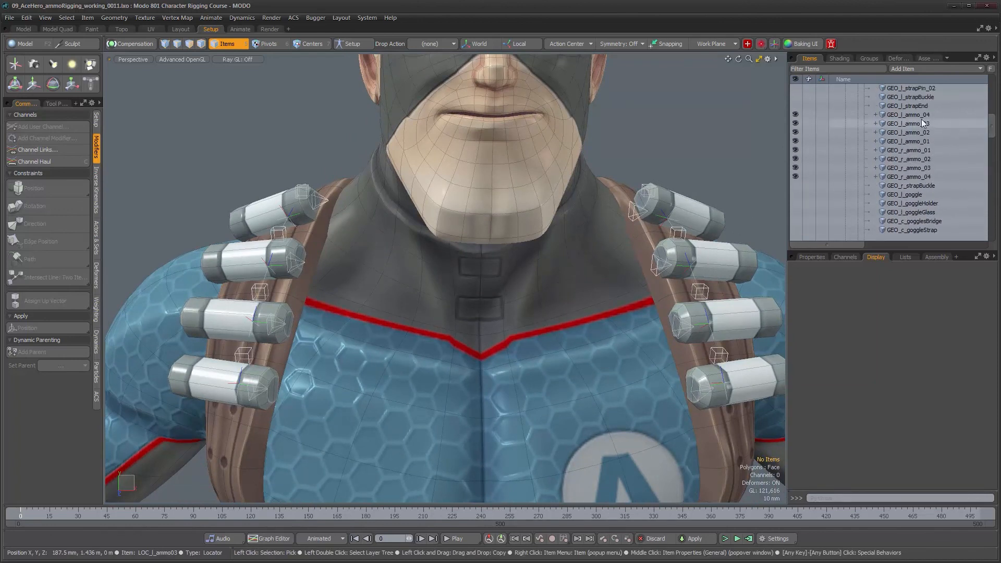
{"action": "left_click", "coordinate": [876, 115]}
{"action": "left_click", "coordinate": [876, 115]}
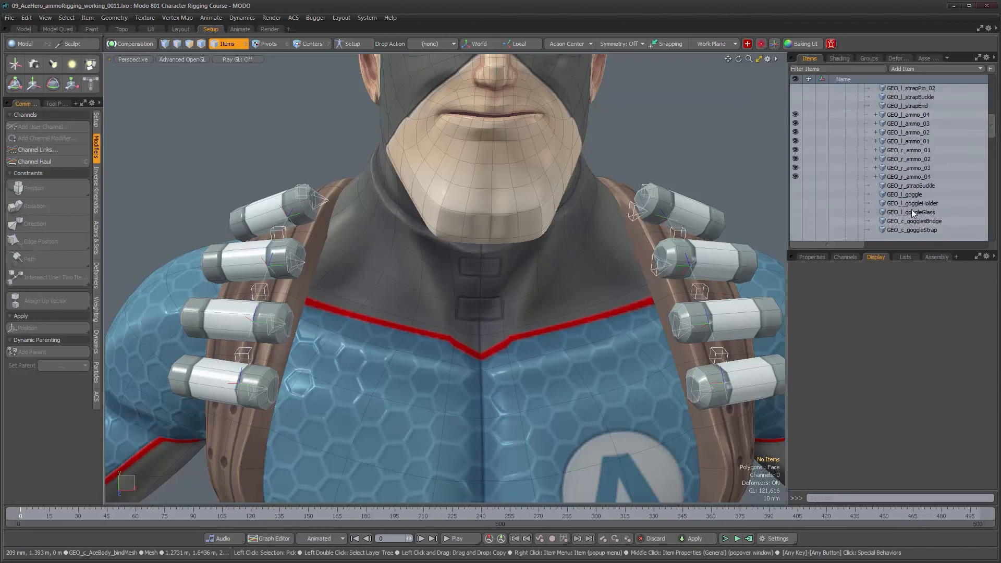
{"action": "left_click_drag", "start_coordinate": [990, 131], "coordinate": [990, 187]}
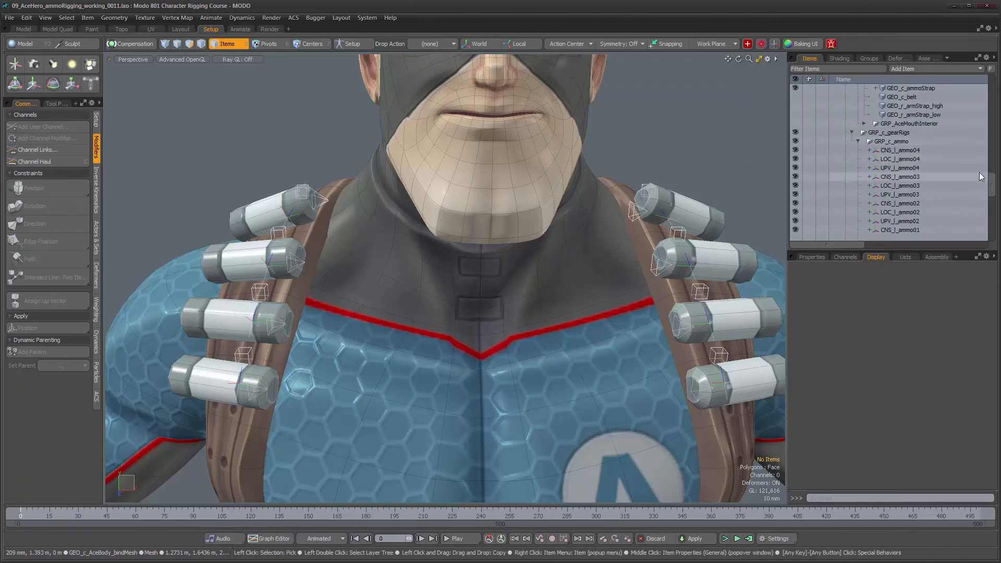
{"action": "mouse_move", "coordinate": [992, 186]}
{"action": "left_mouse_down"}
{"action": "mouse_move", "coordinate": [992, 213]}
{"action": "mouse_move", "coordinate": [992, 194]}
{"action": "left_mouse_up"}
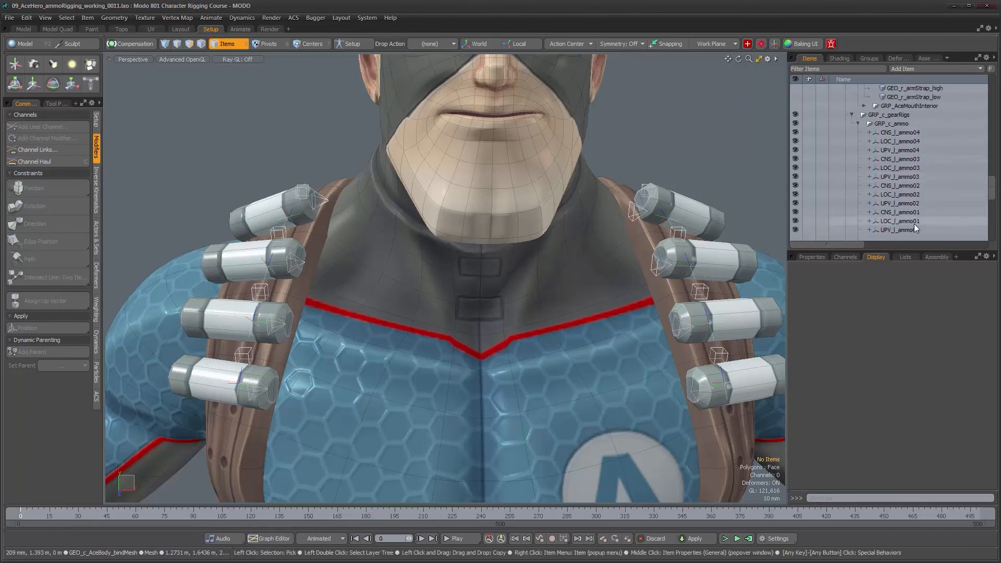
- Examine the locators around the rigged ammo shells from several angles, and scrub the full character's animation back to frame 0
{"action": "left_click_drag", "start_coordinate": [625, 266], "coordinate": [362, 283], "text": "alt"}
{"action": "right_click_drag", "start_coordinate": [361, 282], "coordinate": [340, 219], "text": "alt"}
{"action": "left_click_drag", "start_coordinate": [339, 219], "coordinate": [351, 224], "text": "alt"}
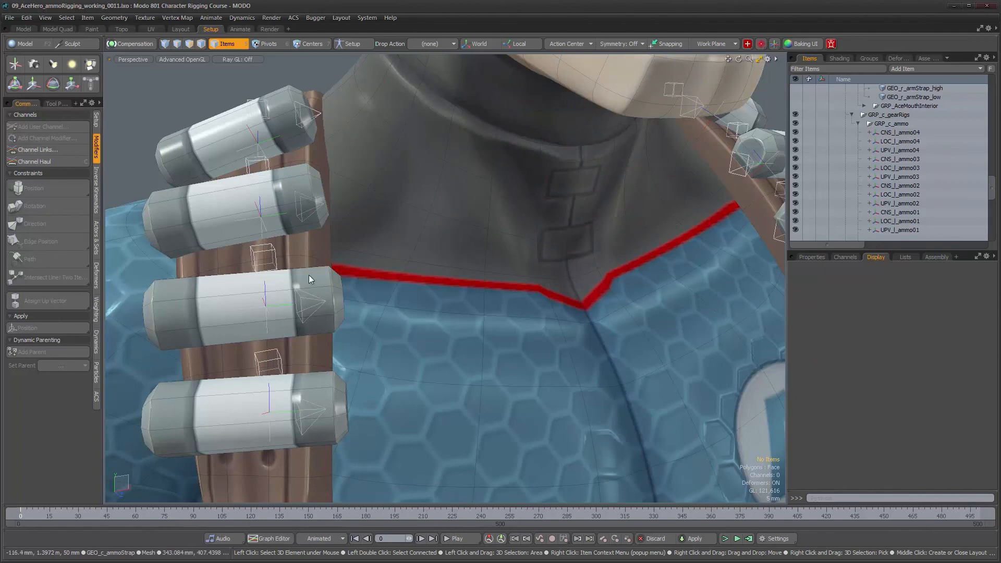
{"action": "left_click_drag", "start_coordinate": [315, 287], "coordinate": [324, 387], "text": "alt"}
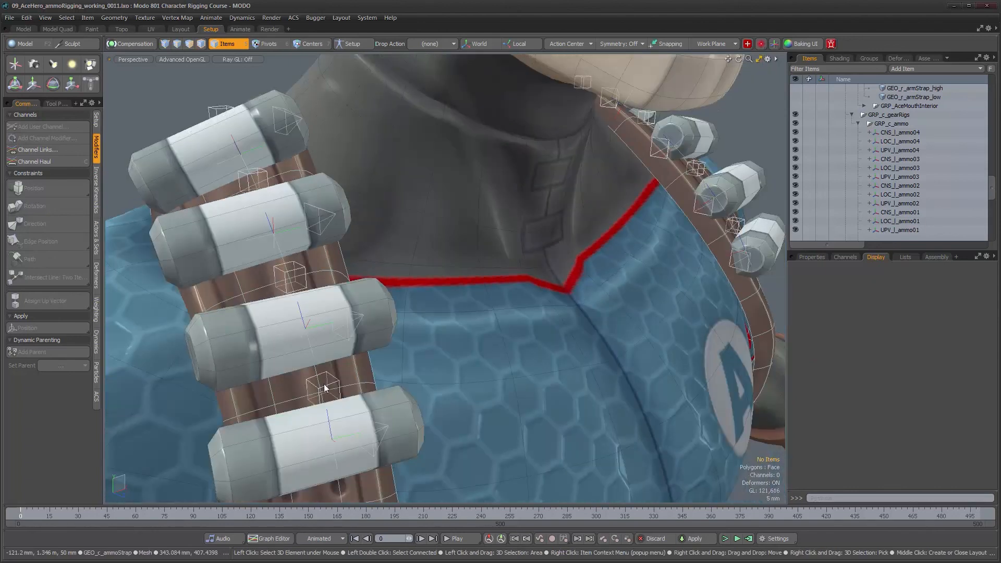
{"action": "left_click_drag", "start_coordinate": [427, 281], "coordinate": [422, 318], "text": "alt"}
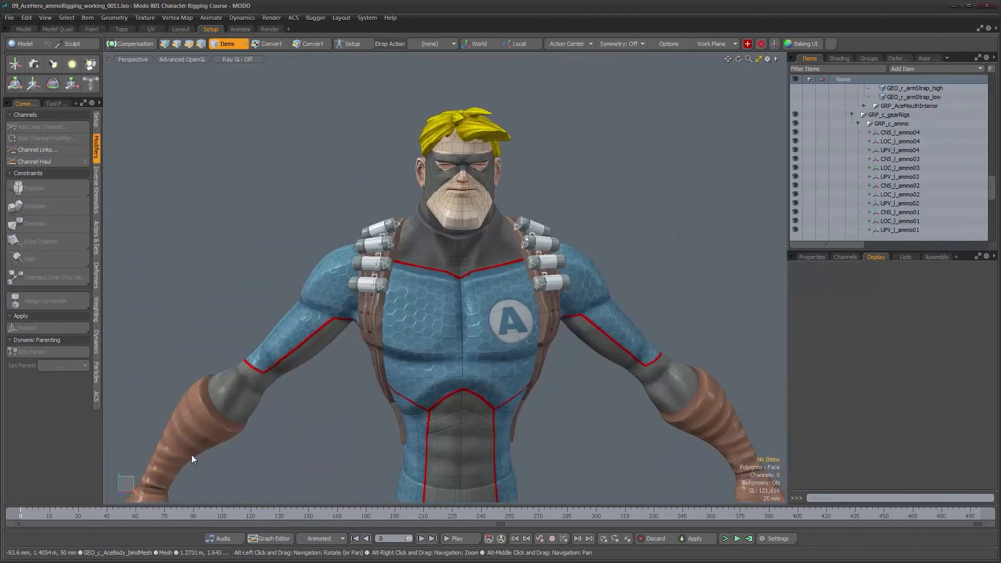
{"action": "mouse_move", "coordinate": [184, 513]}
{"action": "left_mouse_down"}
{"action": "mouse_move", "coordinate": [920, 516]}
{"action": "mouse_move", "coordinate": [20, 516]}
{"action": "left_mouse_up"}
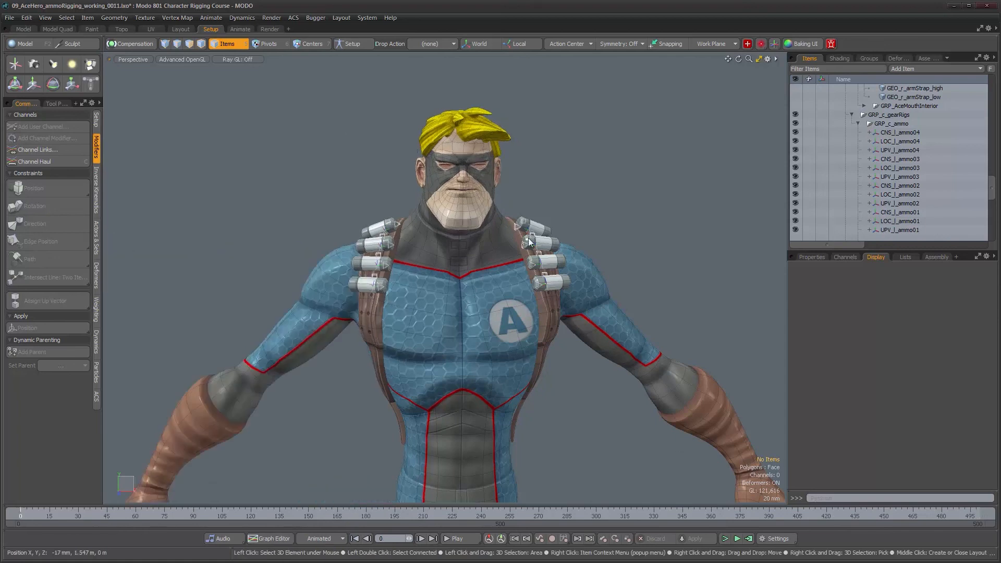
- Review the shells on both straps and look through the goggle, strap, pouch and belt meshes in the item hierarchy
{"action": "right_click_drag", "start_coordinate": [518, 249], "coordinate": [558, 249], "text": "alt"}
{"action": "middle_click_drag", "start_coordinate": [558, 248], "coordinate": [606, 277], "text": "alt"}
{"action": "scroll", "coordinate": [921, 185], "scroll_direction": "up", "scroll_amount": 6}
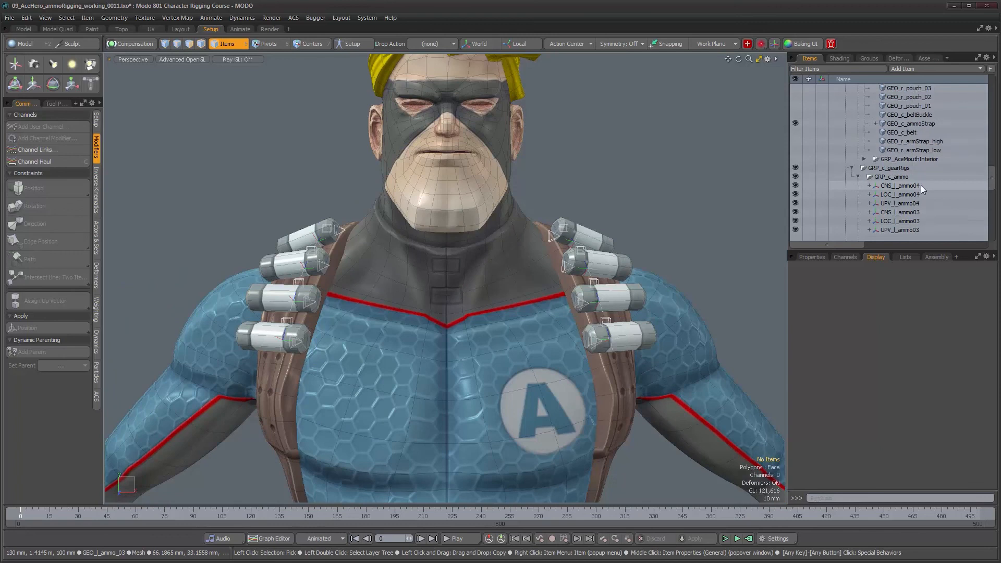
{"action": "scroll", "coordinate": [922, 186], "scroll_direction": "down", "scroll_amount": 3}
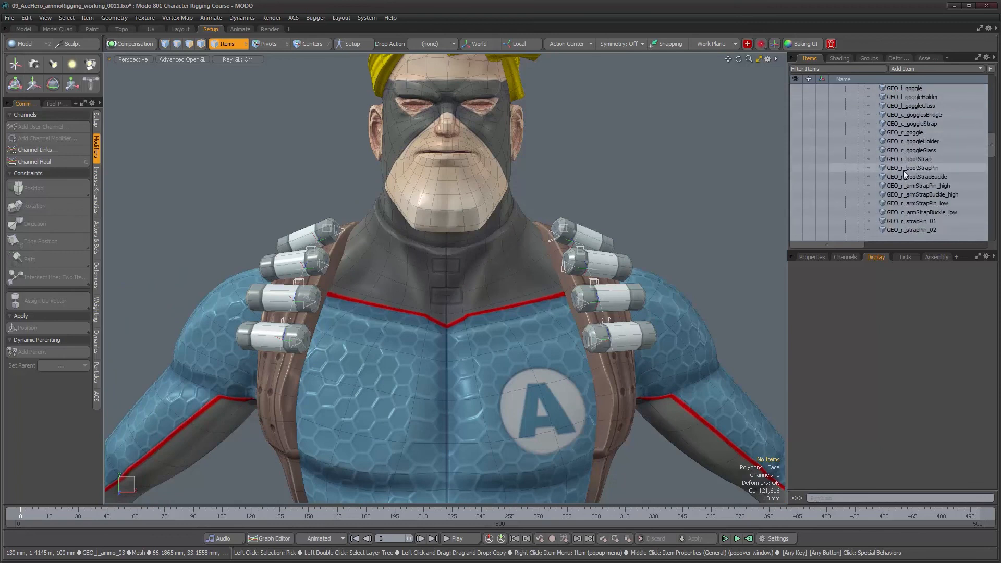
{"action": "scroll", "coordinate": [902, 168], "scroll_direction": "down", "scroll_amount": 5}
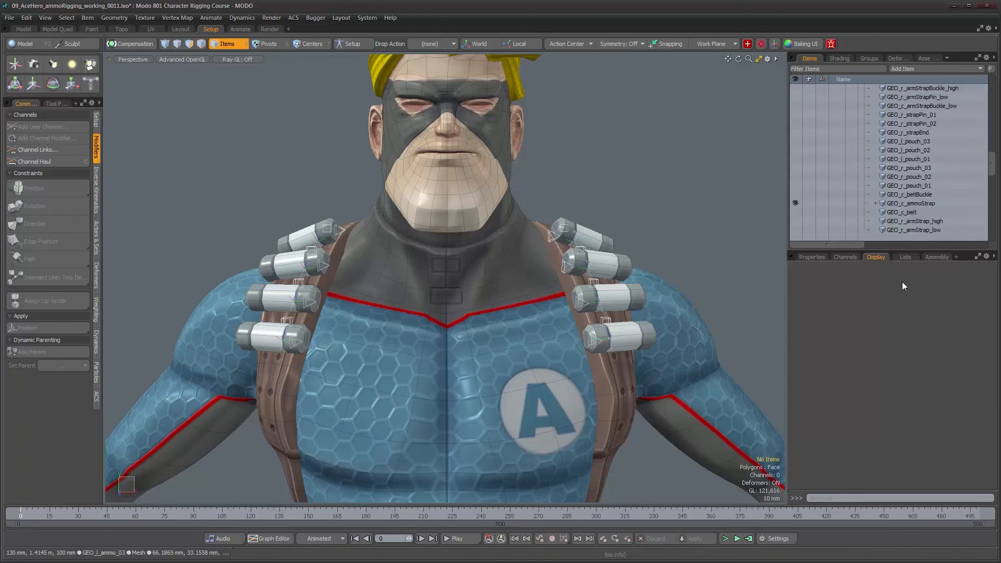